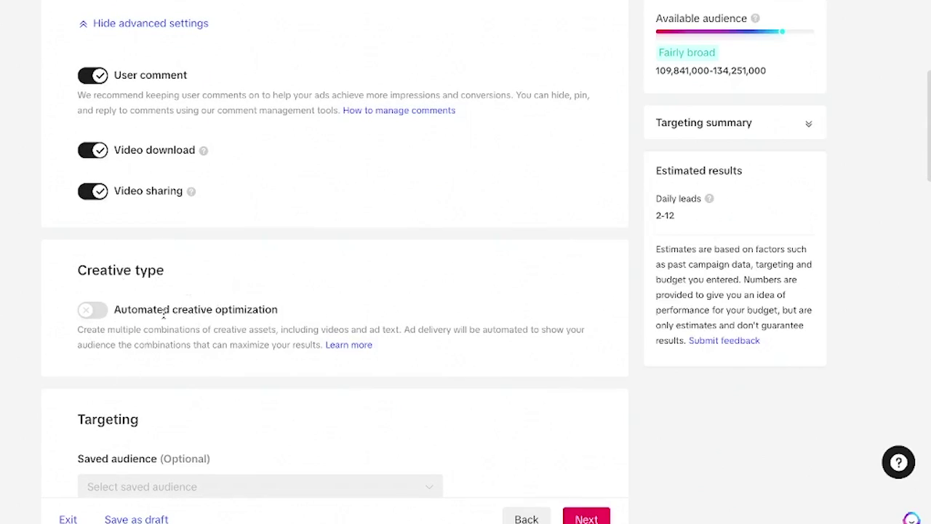
# Examine the custom targeting demographics, including the household income options.
pyautogui.scroll(-1, 209, 310)
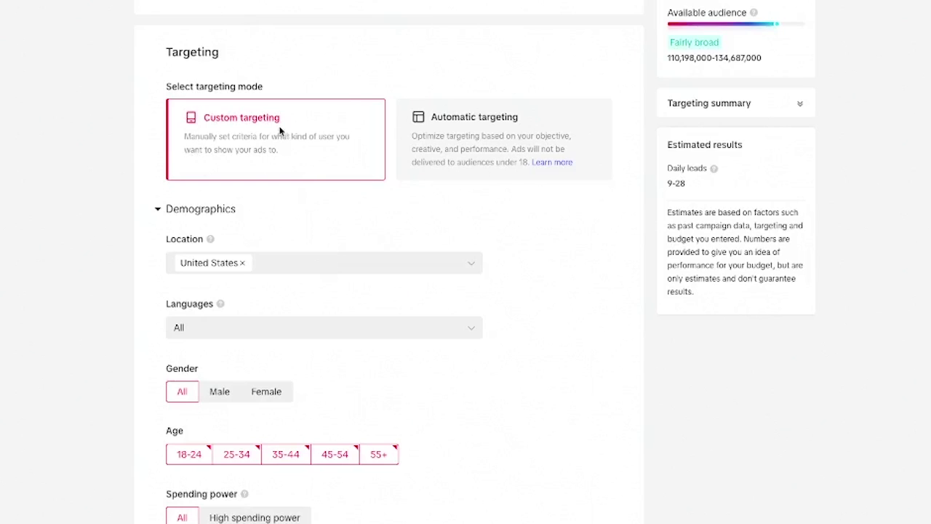
pyautogui.scroll(-1, 285, 137)
pyautogui.scroll(-1, 288, 141)
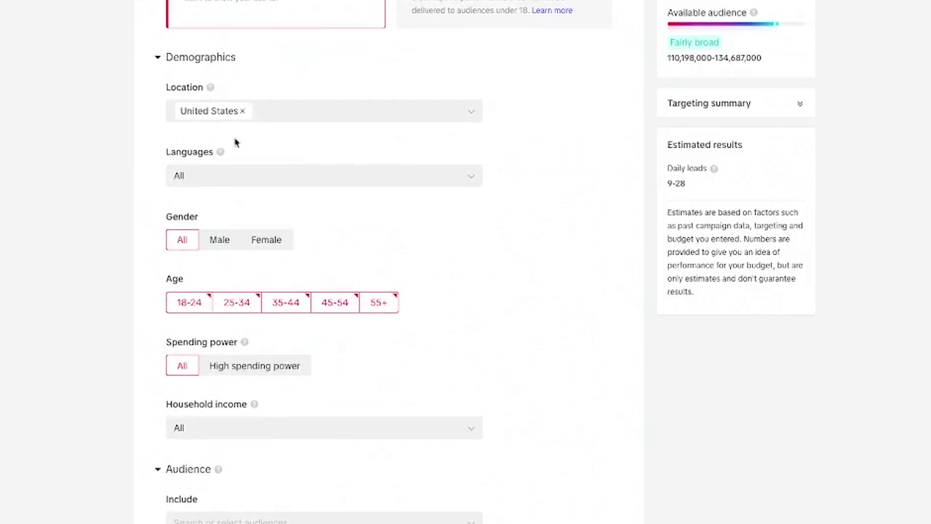
pyautogui.scroll(-1, 210, 201)
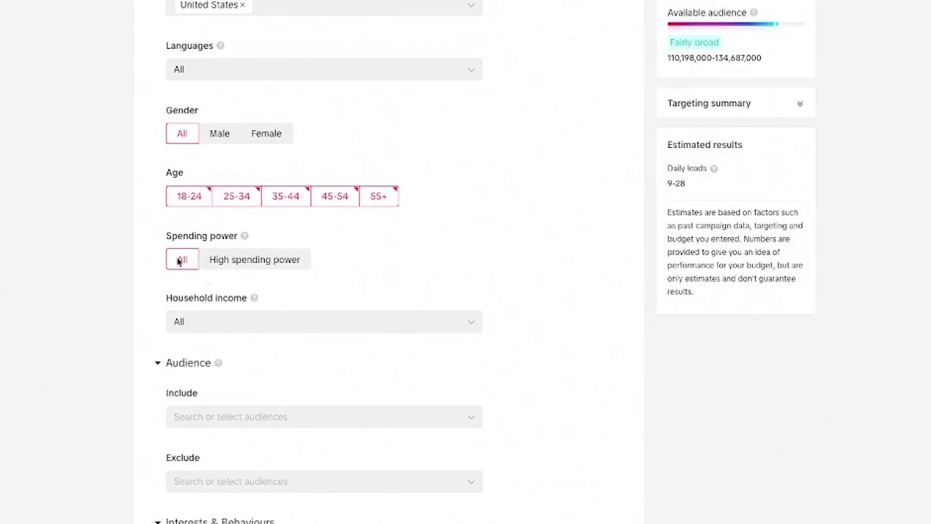
pyautogui.scroll(-1, 256, 263)
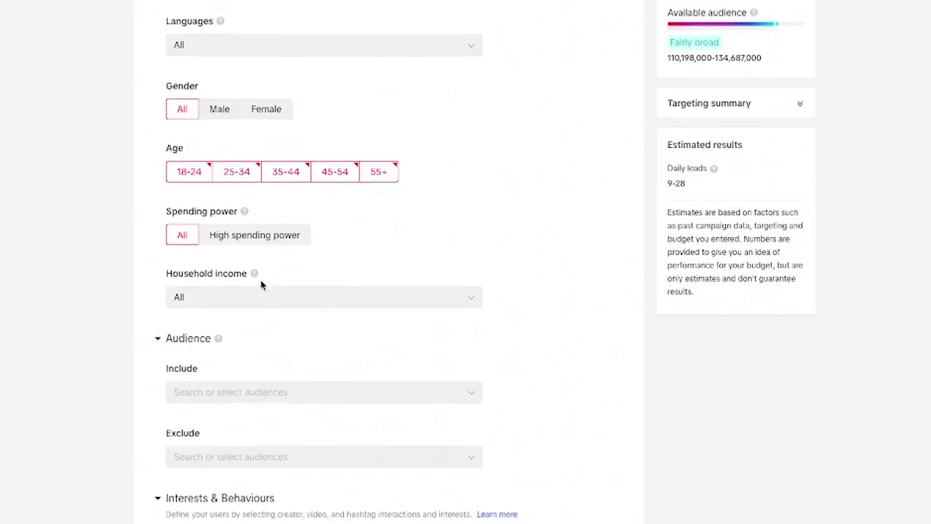
pyautogui.click(303, 231)
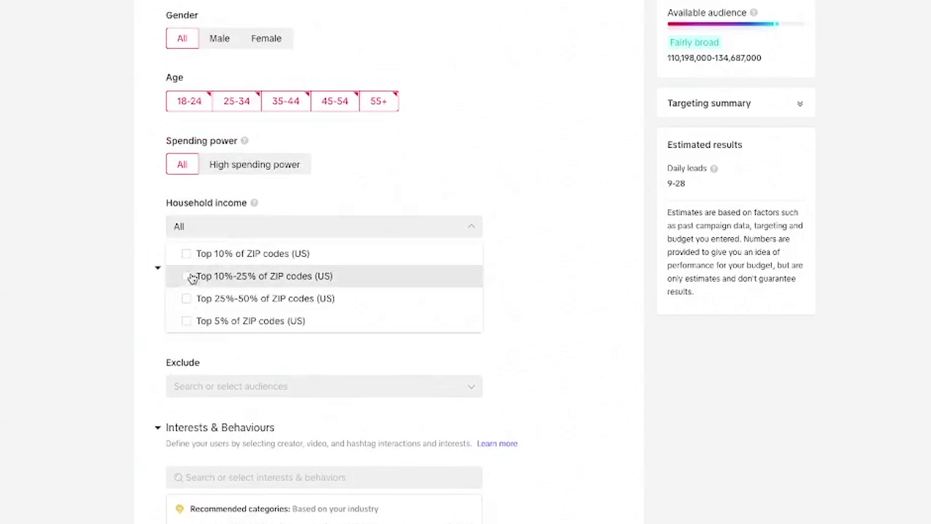
pyautogui.scroll(-1, 160, 269)
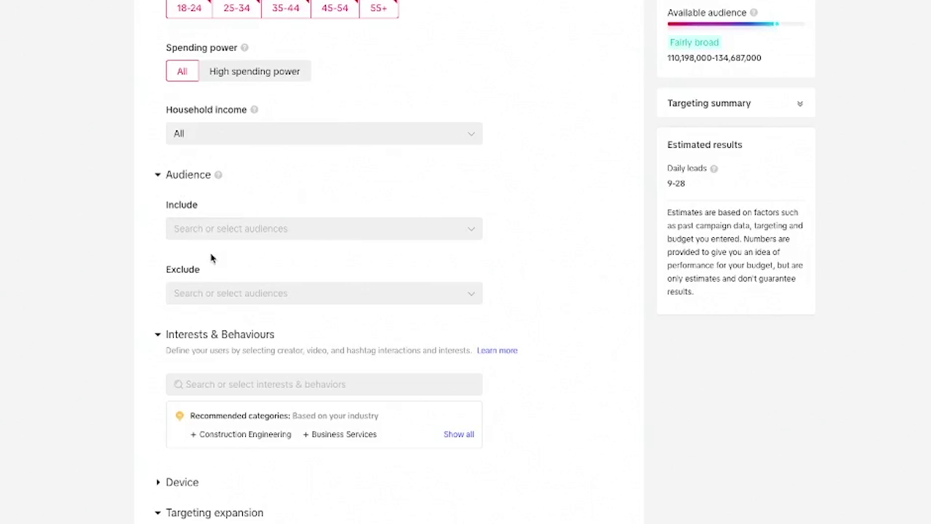
# Examine the custom targeting choices for audiences and for interests and behaviours.
pyautogui.click(212, 230)
pyautogui.scroll(-1, 339, 303)
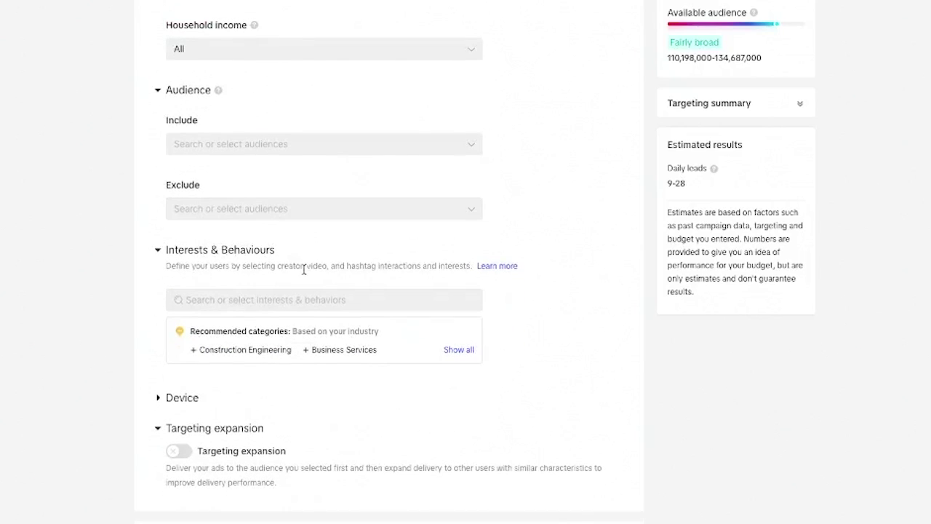
pyautogui.scroll(-1, 303, 269)
pyautogui.click(159, 232)
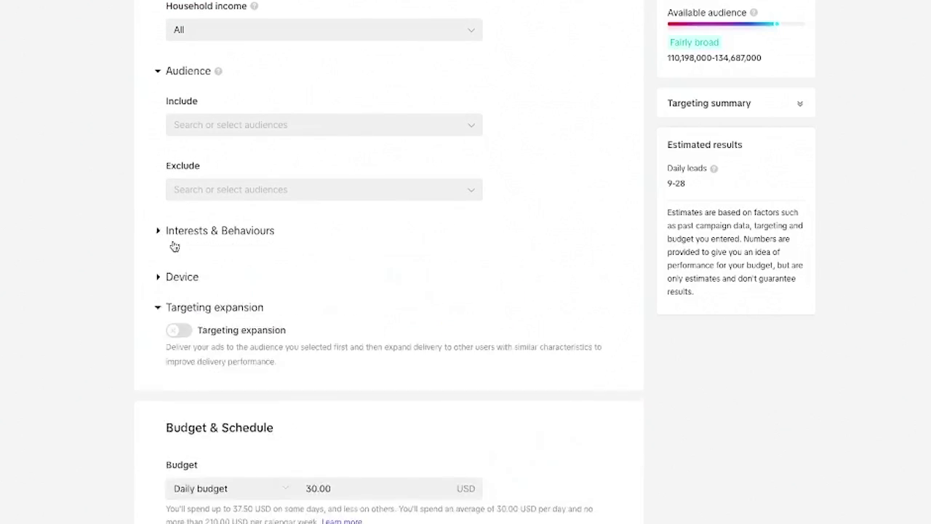
pyautogui.click(157, 231)
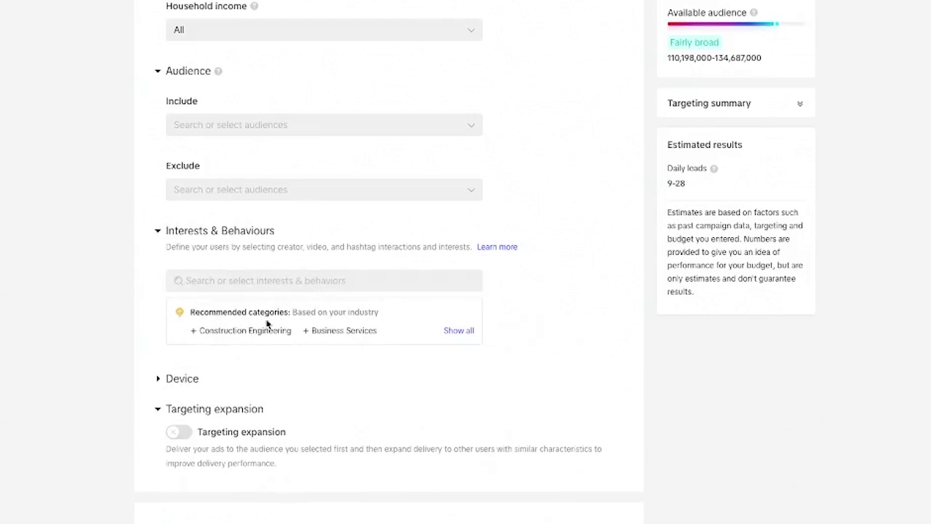
pyautogui.click(319, 283)
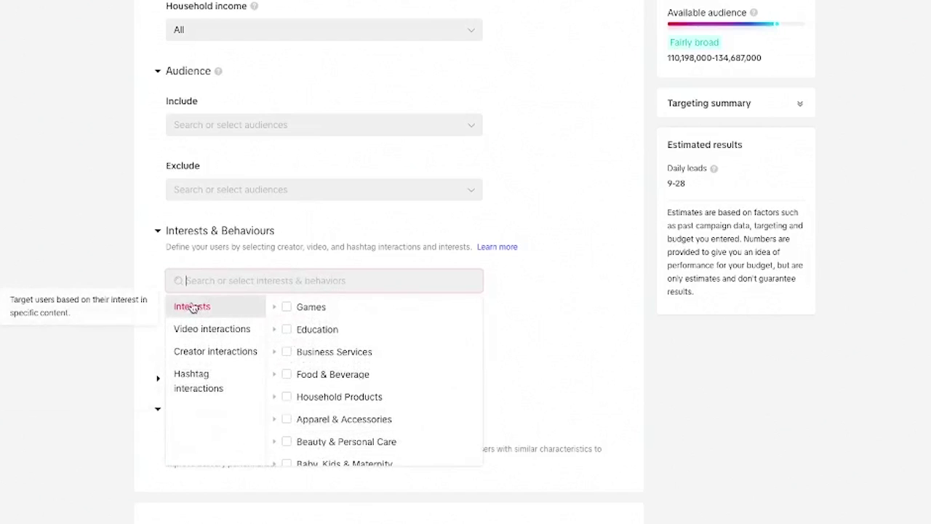
pyautogui.click(108, 278)
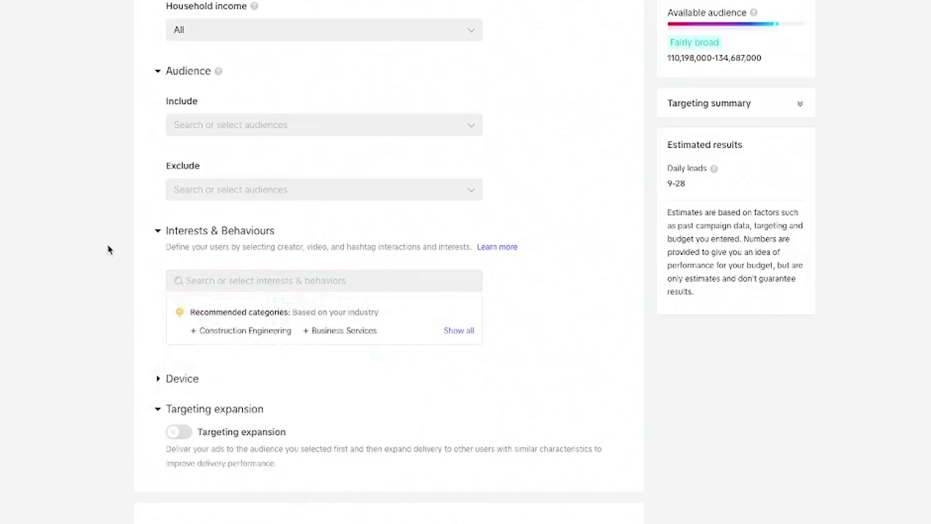
# Switch the ad group's targeting mode to Automatic targeting.
pyautogui.scroll(8, 111, 251)
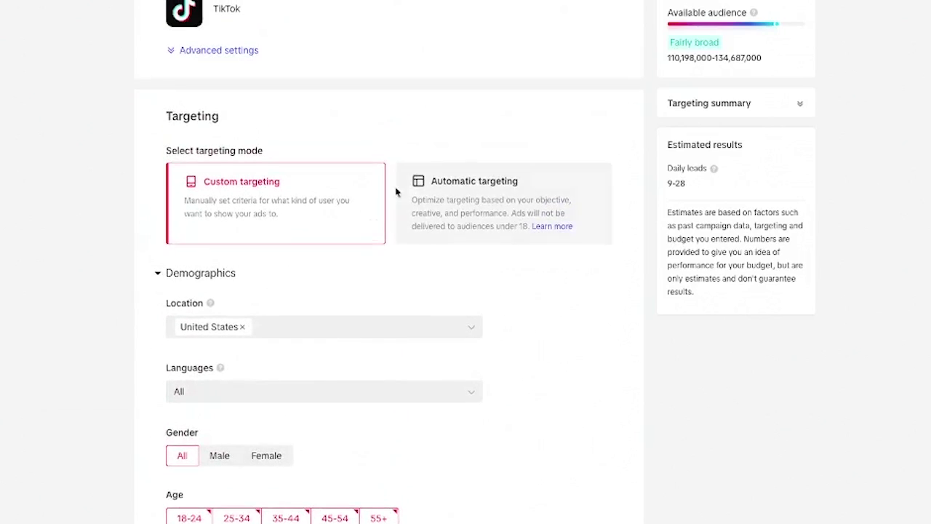
pyautogui.click(470, 217)
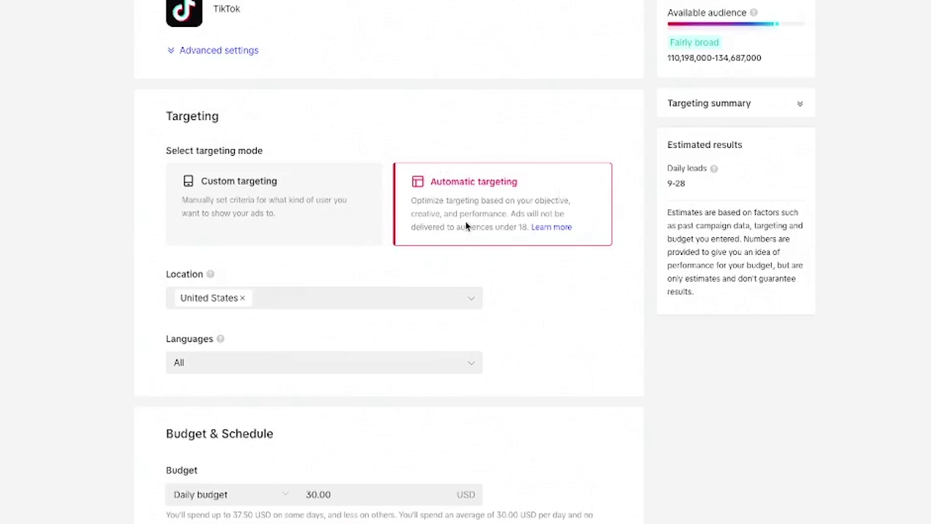
pyautogui.scroll(-1, 304, 258)
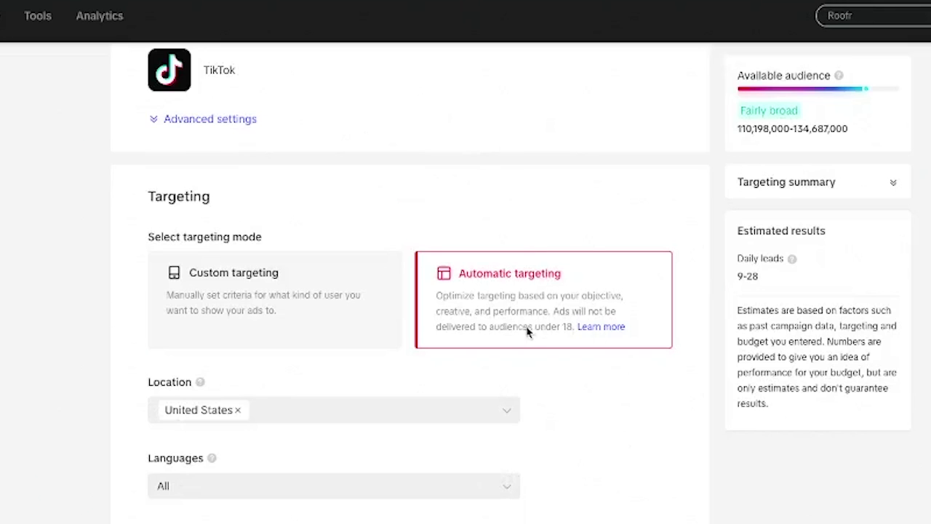
# Rename the ad group as "Auto Targeting - US".
pyautogui.scroll(5, 520, 331)
pyautogui.click(313, 118)
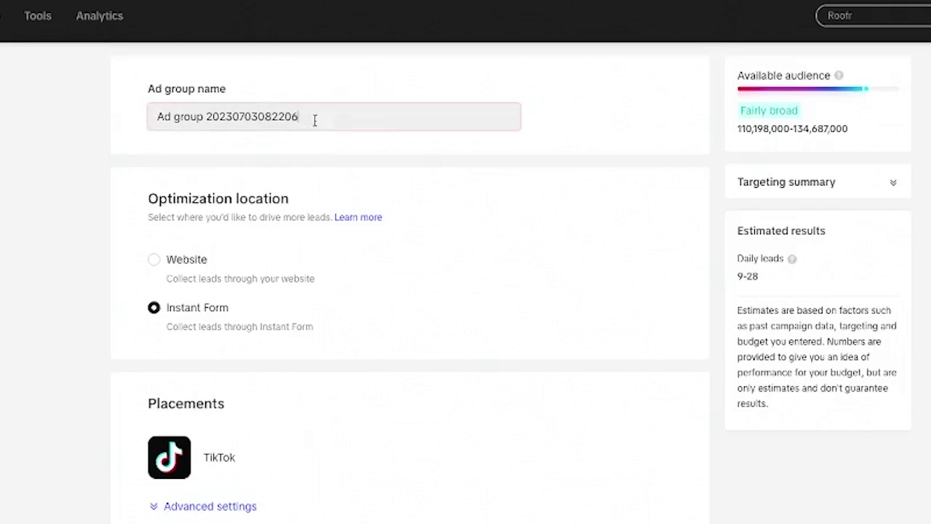
pyautogui.moveTo(313, 119); pyautogui.dragTo(148, 115)
pyautogui.write('AUto')
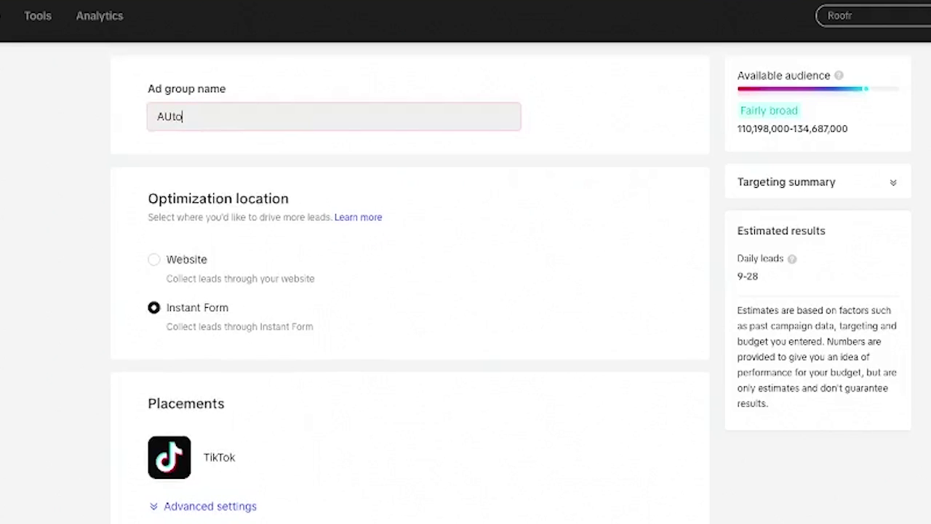
pyautogui.press('BackSpace')
pyautogui.press('BackSpace')
pyautogui.press('BackSpace')
pyautogui.write('uto Targeting')
pyautogui.scroll(-4, 262, 311)
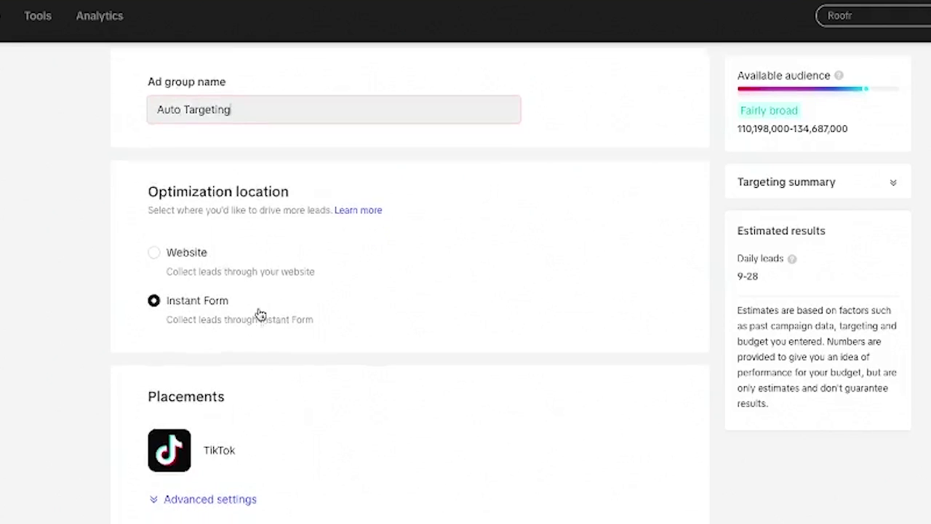
pyautogui.scroll(4, 205, 320)
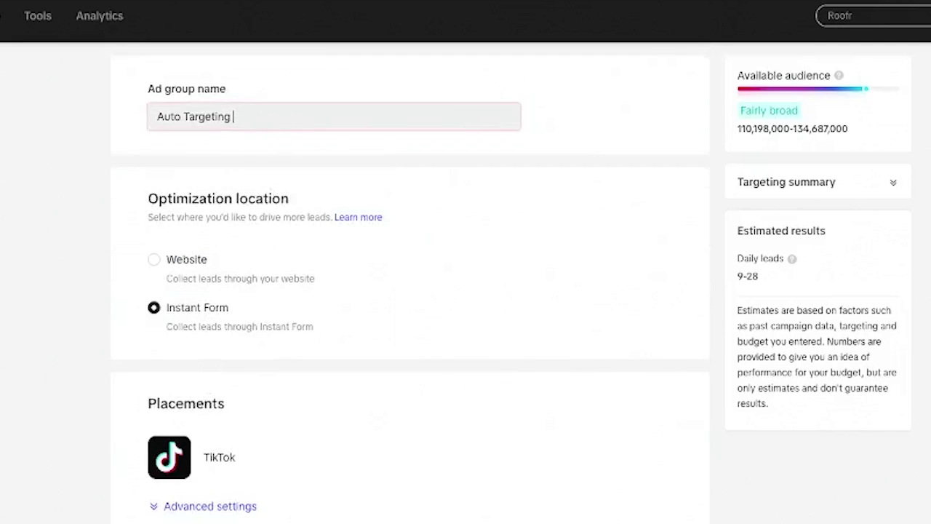
pyautogui.write('- Us')
pyautogui.scroll(-5, 355, 206)
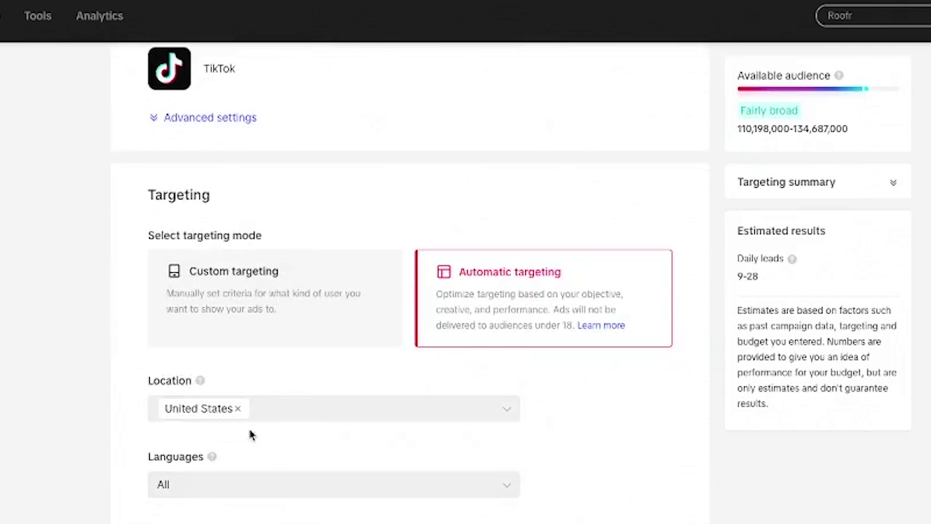
pyautogui.scroll(5, 267, 447)
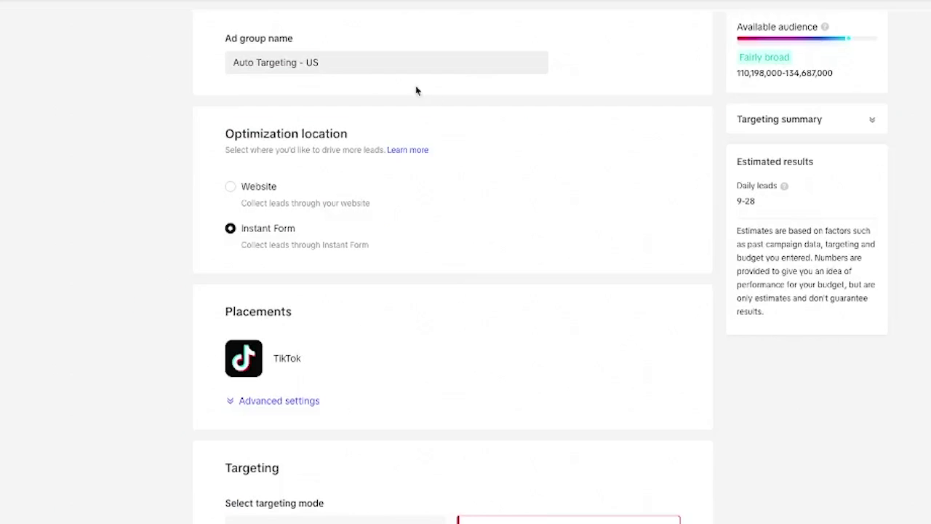
# Try the Lifetime budget type in the ad group's budget settings and return it to Daily budget.
pyautogui.scroll(-3, 385, 331)
pyautogui.scroll(-6, 431, 249)
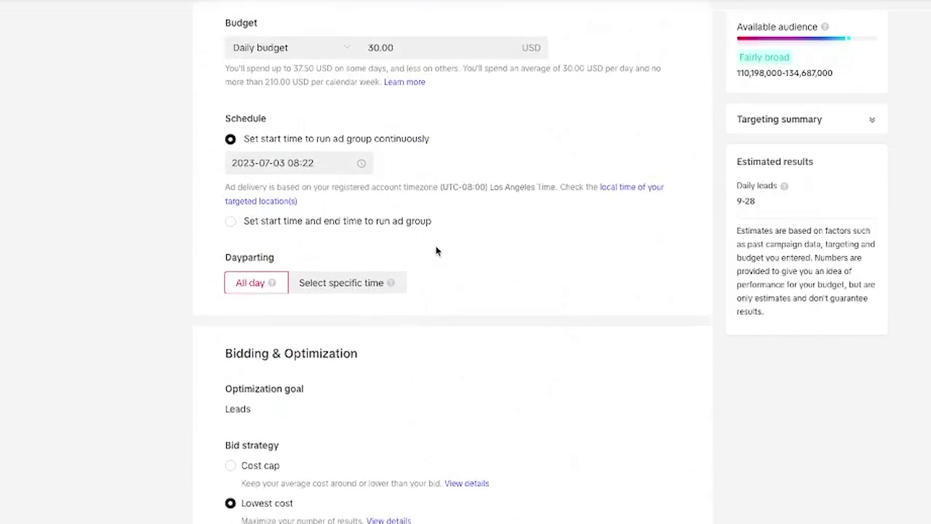
pyautogui.scroll(2, 436, 254)
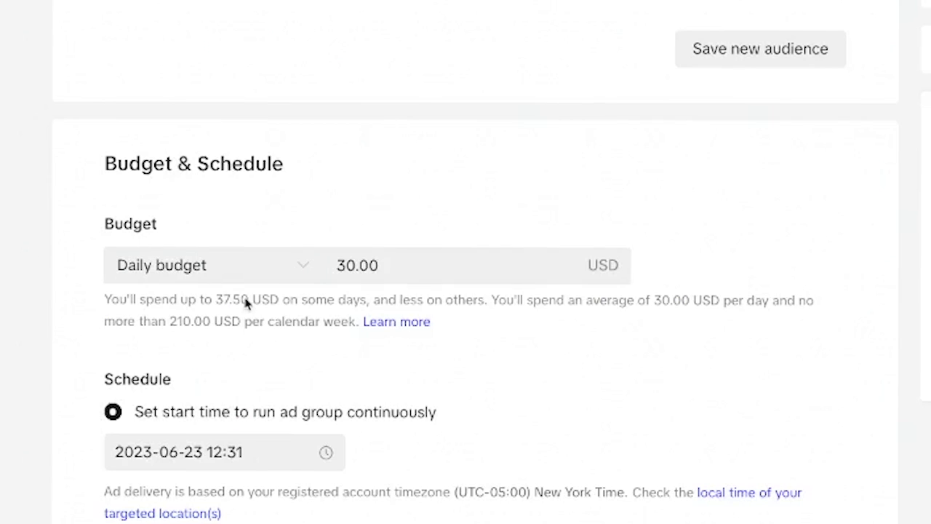
pyautogui.click(283, 270)
pyautogui.click(214, 343)
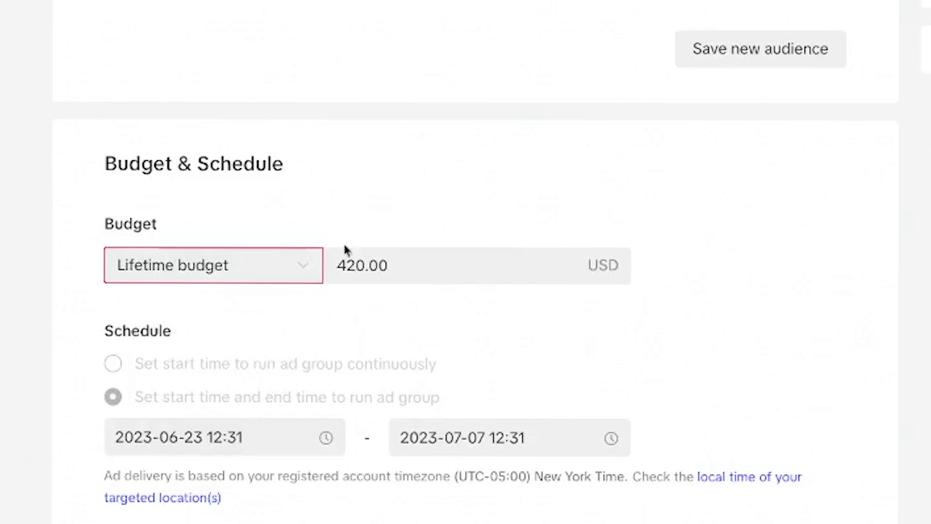
pyautogui.click(287, 275)
pyautogui.click(167, 312)
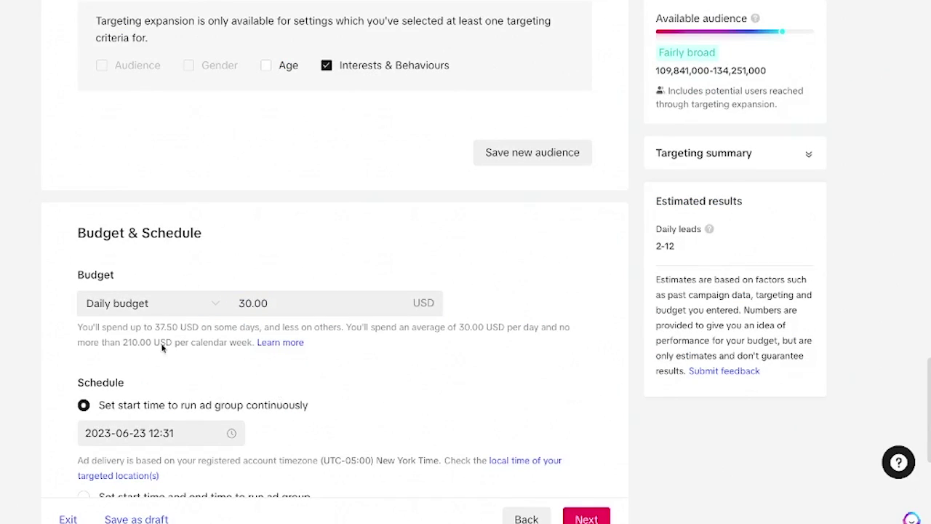
# Set the ad group's daily budget to 300 USD.
pyautogui.moveTo(271, 307); pyautogui.dragTo(228, 310)
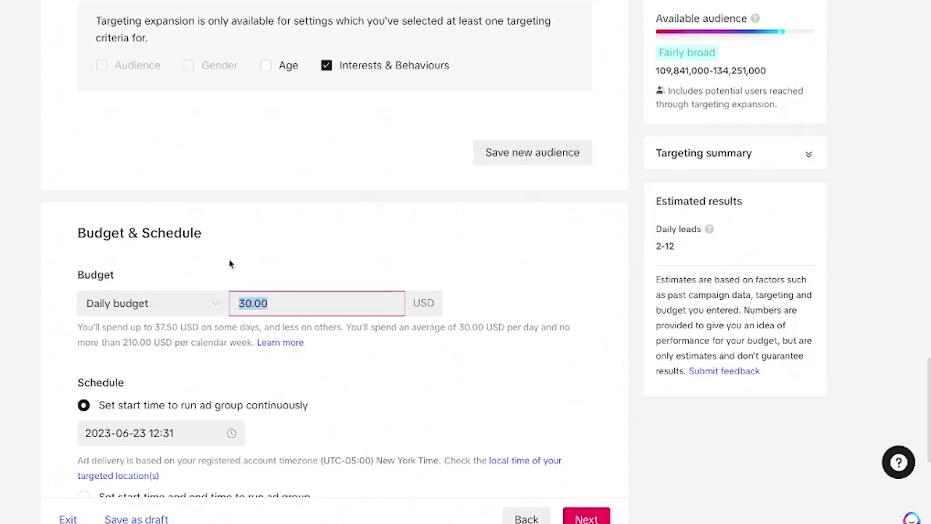
pyautogui.write('2')
pyautogui.press('BackSpace')
pyautogui.write('300')
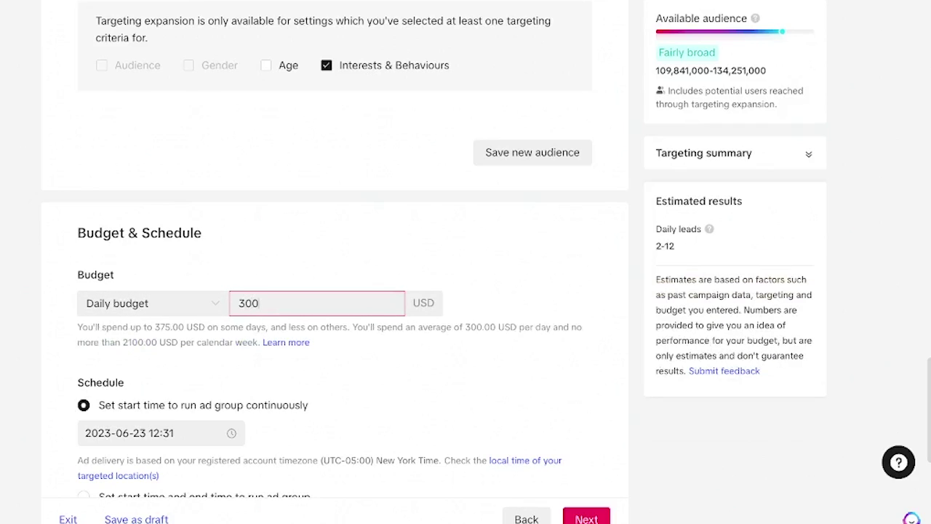
pyautogui.click(226, 252)
# Try scheduling the ad group with a start and end time, and return it to running continuously.
pyautogui.scroll(-2, 236, 328)
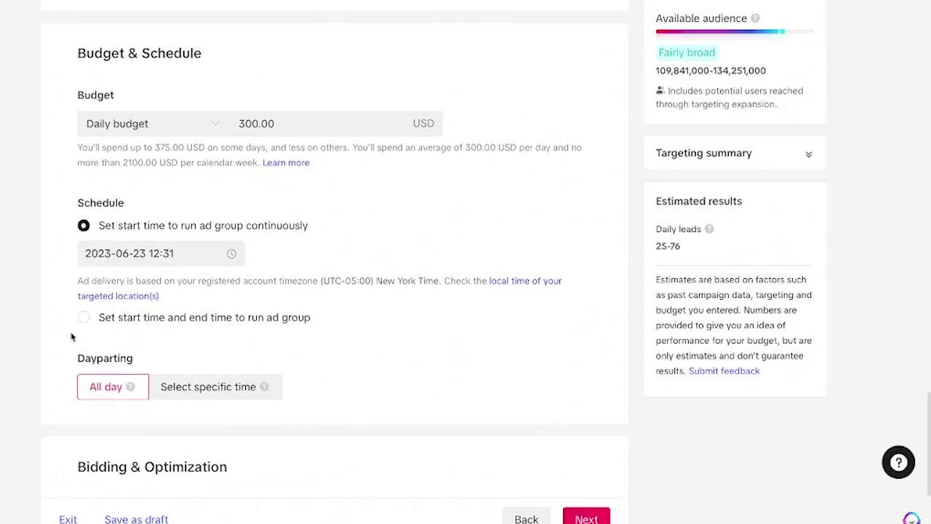
pyautogui.click(84, 318)
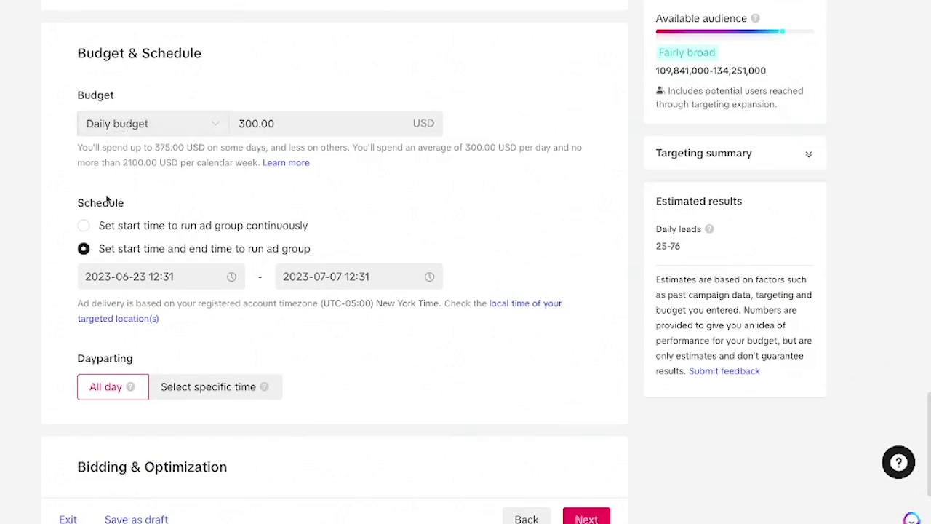
pyautogui.click(87, 225)
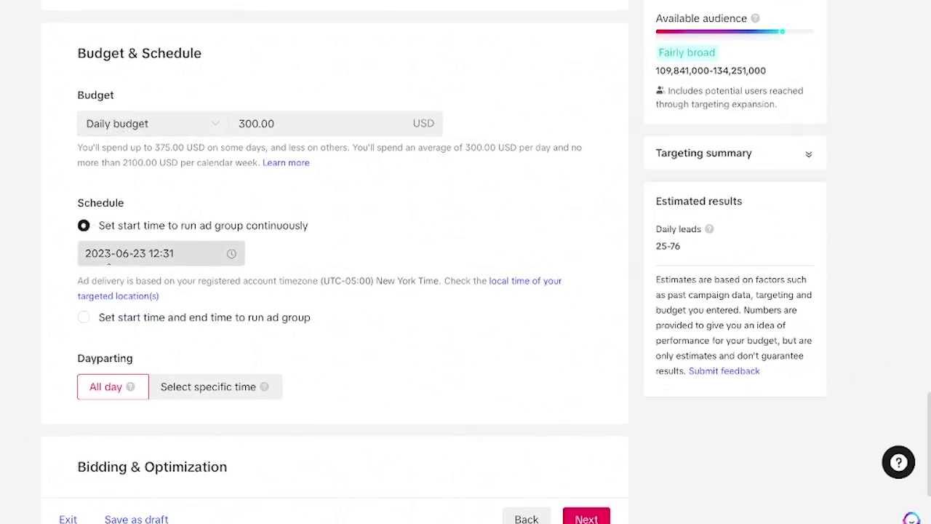
# Try dayparting the ad group to Monday through Saturday, 09:00 to 22:00, and restore all-day delivery.
pyautogui.scroll(-1, 109, 302)
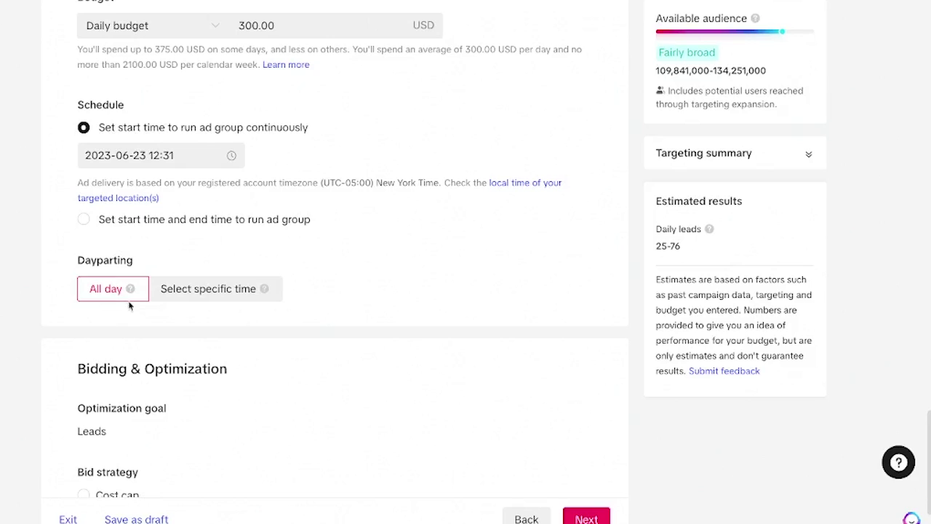
pyautogui.click(183, 287)
pyautogui.scroll(-1, 218, 364)
pyautogui.moveTo(327, 355); pyautogui.dragTo(562, 435)
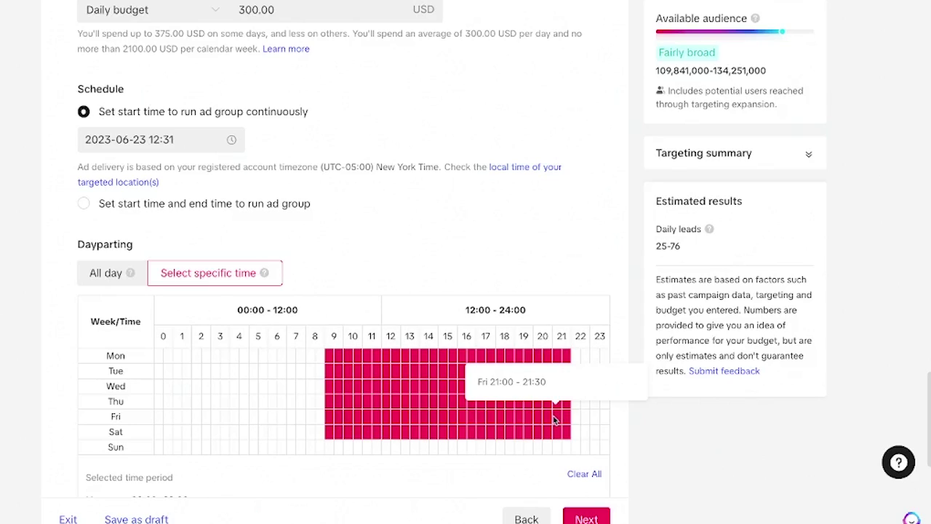
pyautogui.scroll(-2, 349, 312)
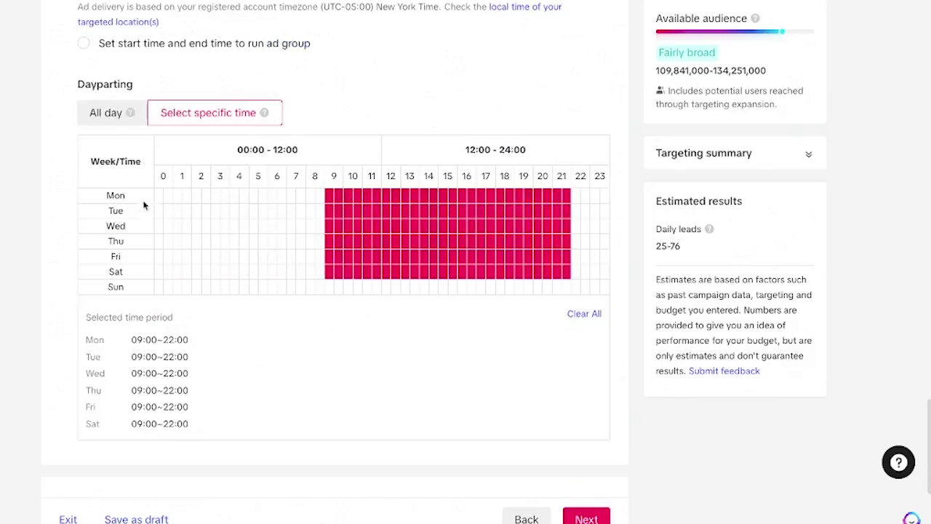
pyautogui.click(104, 114)
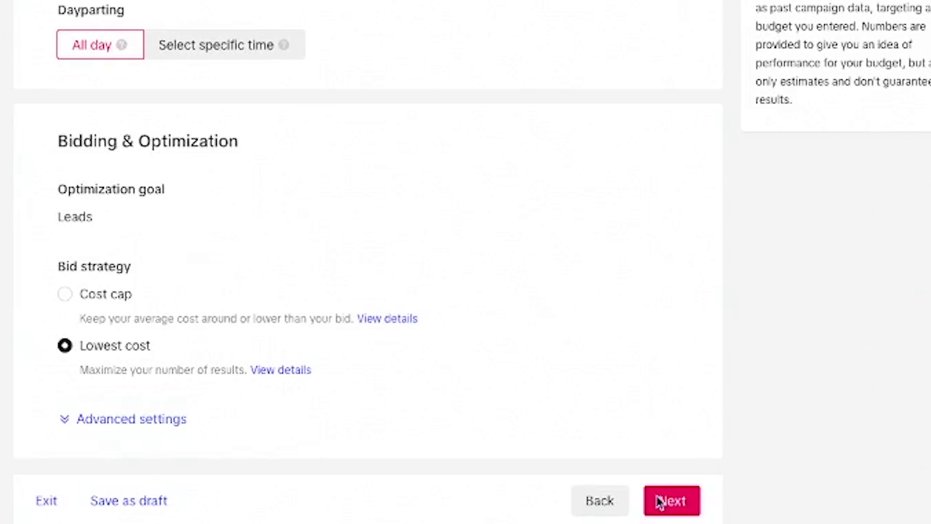
# Continue to the ad setup and turn on using a TikTok account to deliver Spark Ads.
pyautogui.click(672, 500)
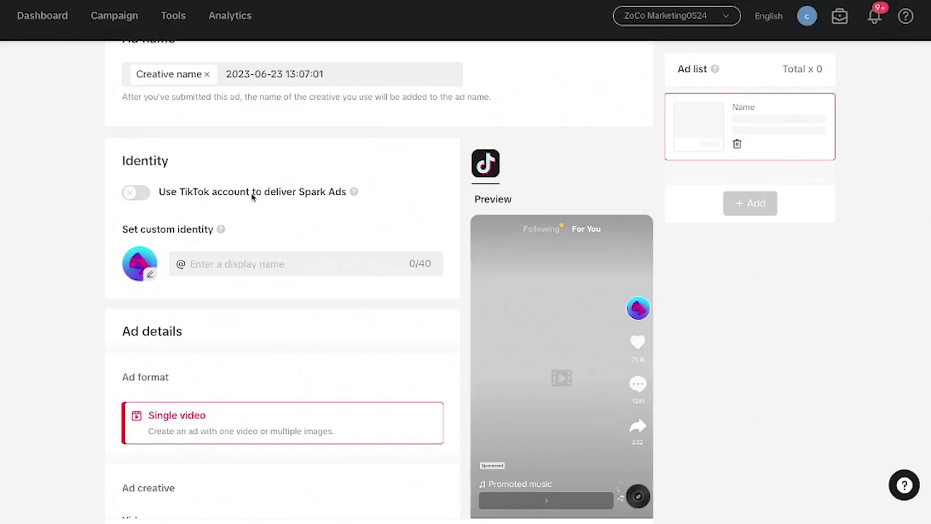
pyautogui.click(131, 197)
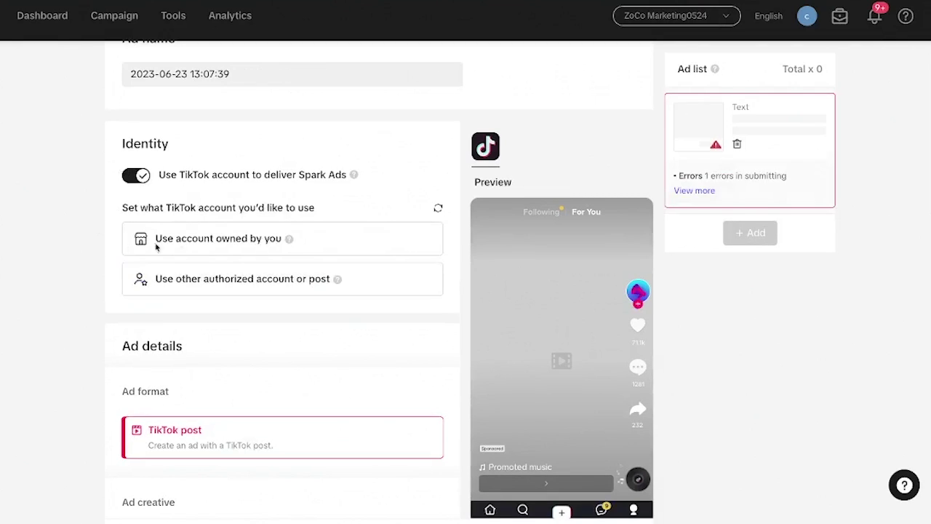
# Try the account owned by you for Spark Ads, and turn Spark Ads off to use a custom identity instead.
pyautogui.click(166, 233)
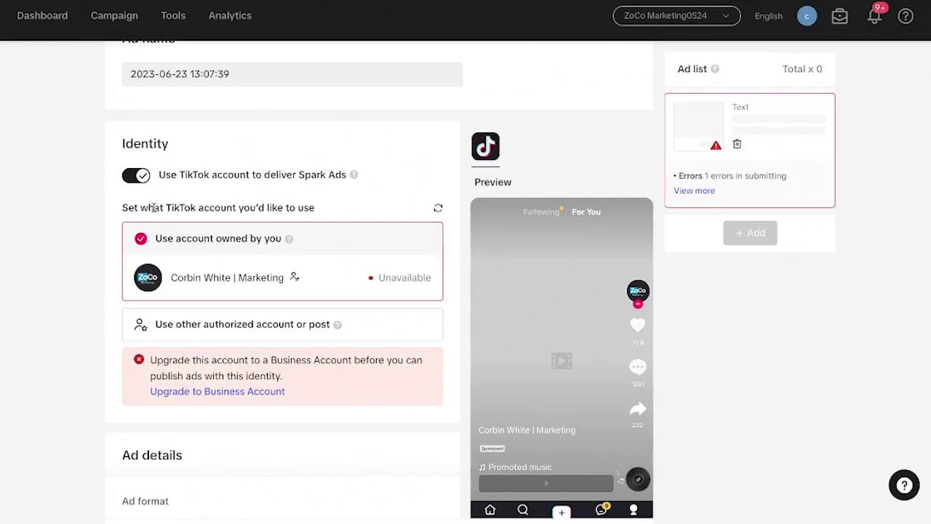
pyautogui.click(136, 174)
pyautogui.scroll(-2, 208, 248)
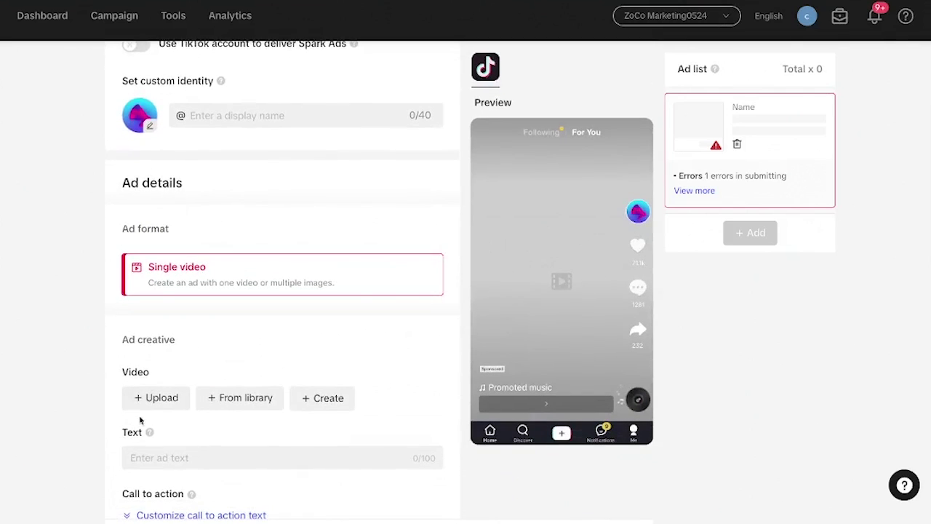
pyautogui.scroll(-1, 156, 391)
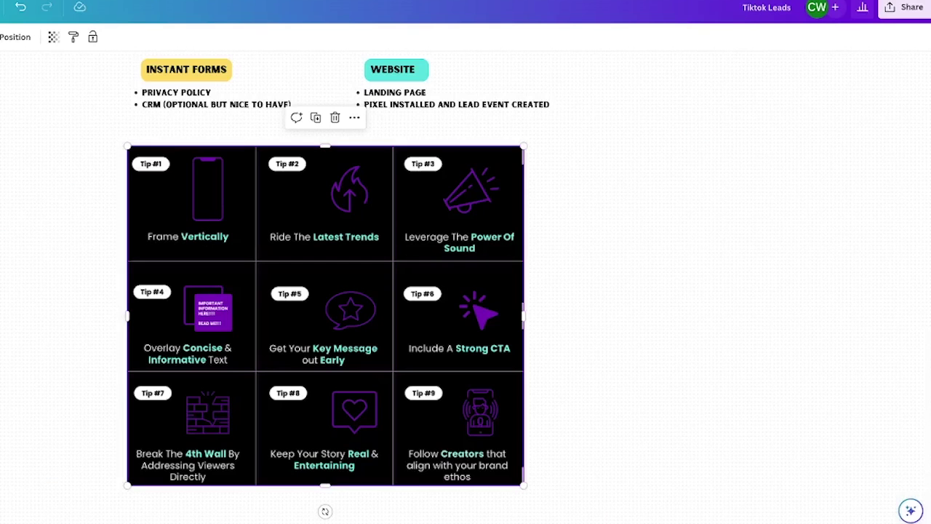
# Switch to TikTok Creative Center and open the "Creative Tips | Travel SEA" article from the Creative Strategies collection.
pyautogui.scroll(1, 187, 297)
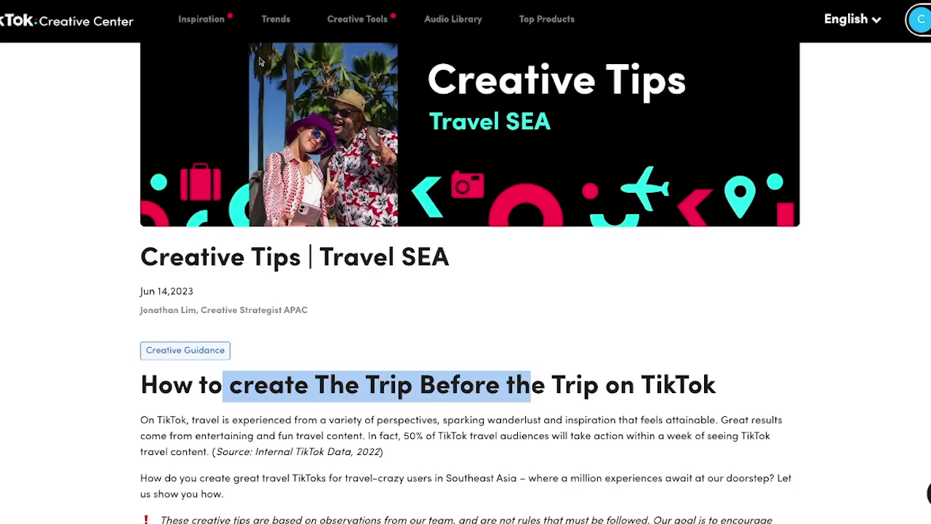
pyautogui.moveTo(203, 28)
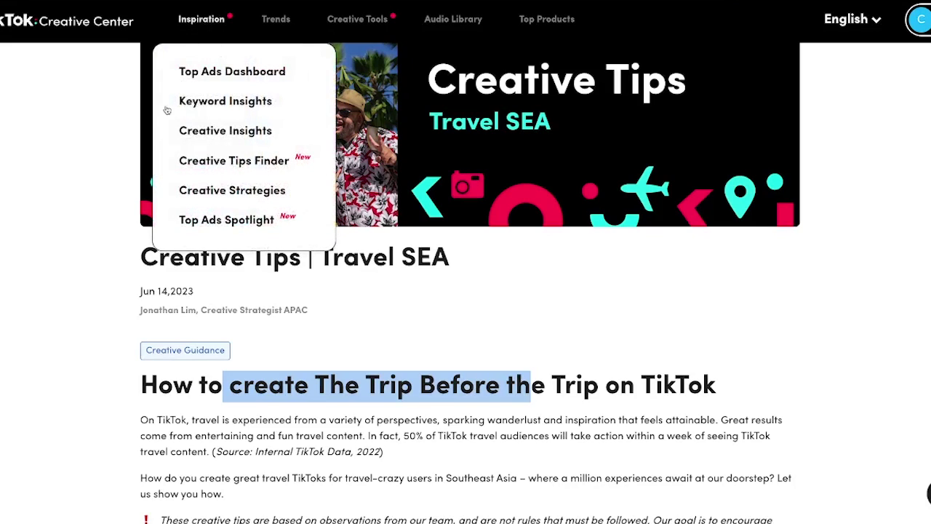
pyautogui.click(223, 191)
pyautogui.scroll(-2, 104, 255)
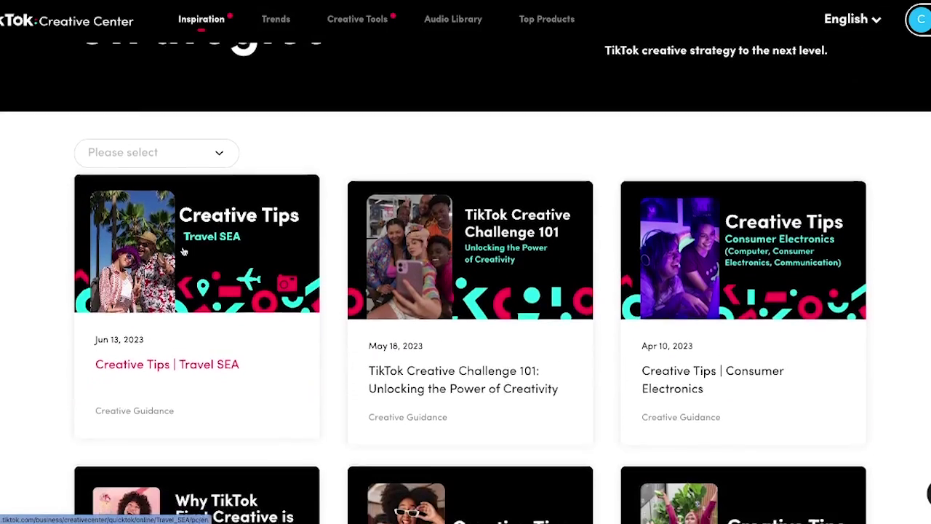
pyautogui.scroll(-1, 163, 277)
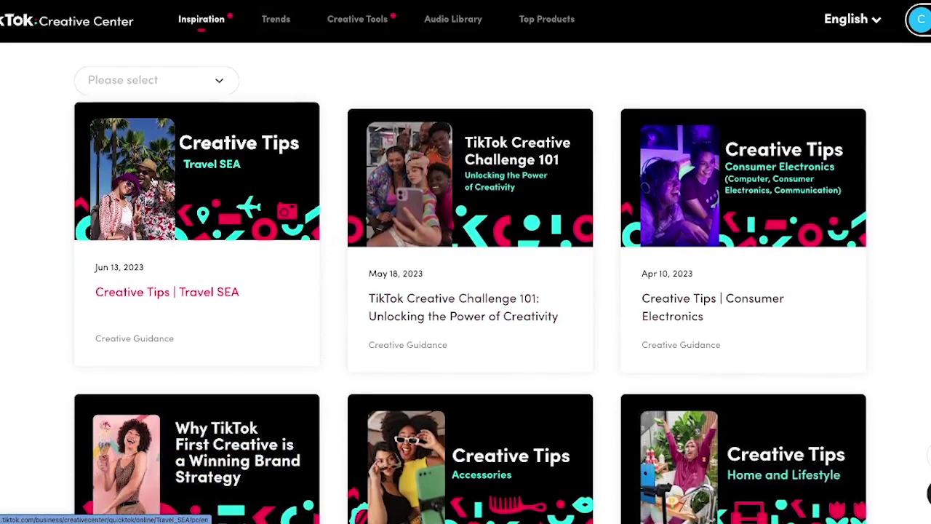
pyautogui.click(159, 270)
# Read the Travel SEA article's guidance on the hook, key messages and CTA, including its example hook videos.
pyautogui.scroll(-4, 184, 208)
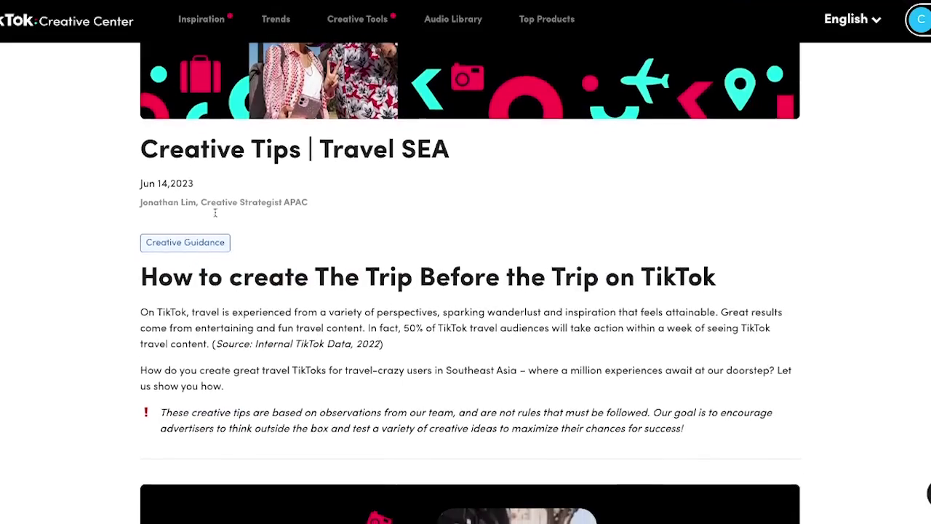
pyautogui.moveTo(143, 188); pyautogui.dragTo(224, 301)
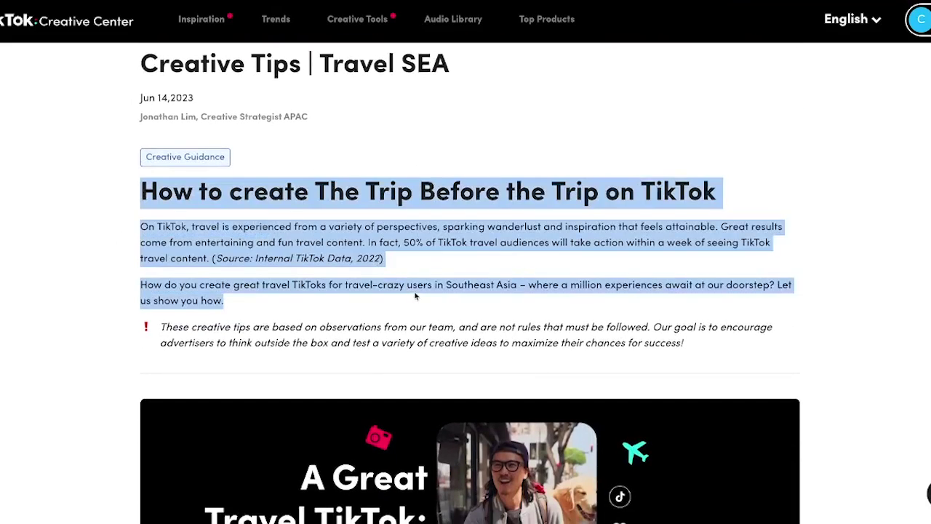
pyautogui.scroll(-8, 177, 180)
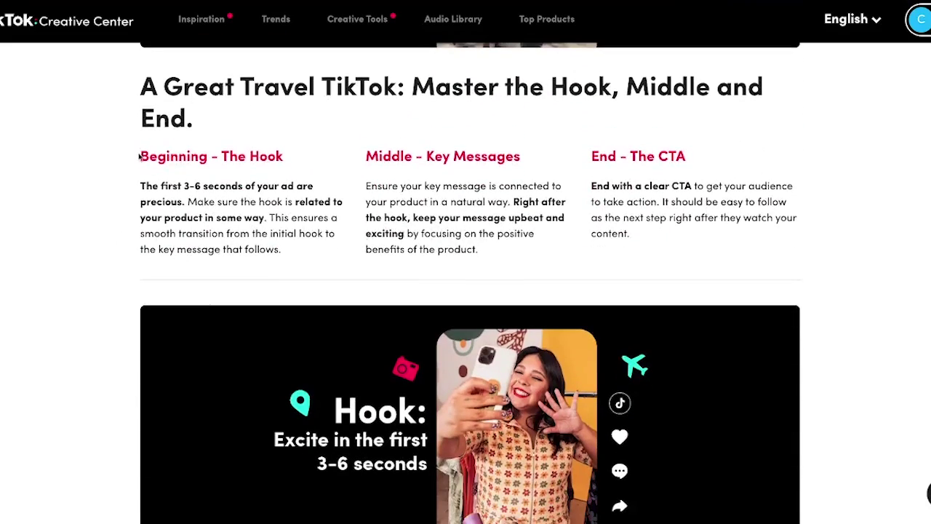
pyautogui.moveTo(139, 156); pyautogui.dragTo(414, 183)
pyautogui.scroll(-9, 643, 170)
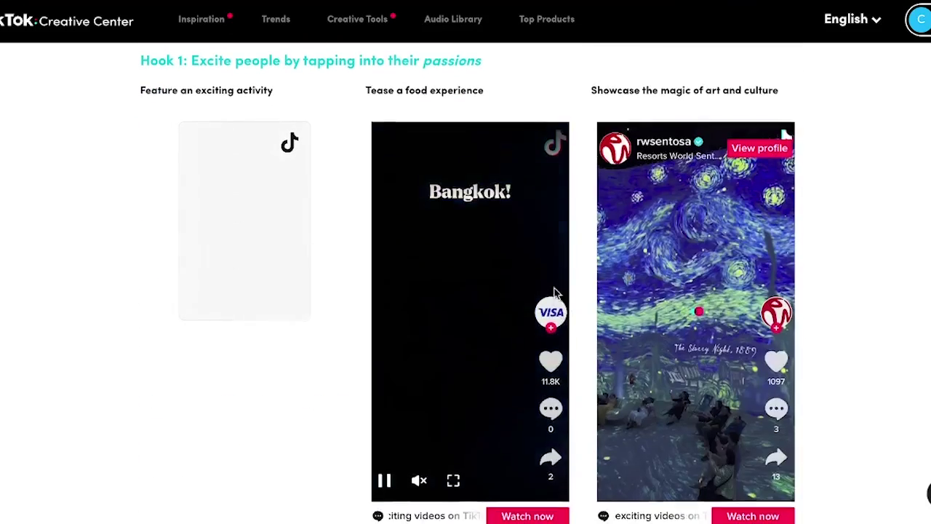
pyautogui.scroll(-1, 501, 318)
pyautogui.scroll(-7, 501, 317)
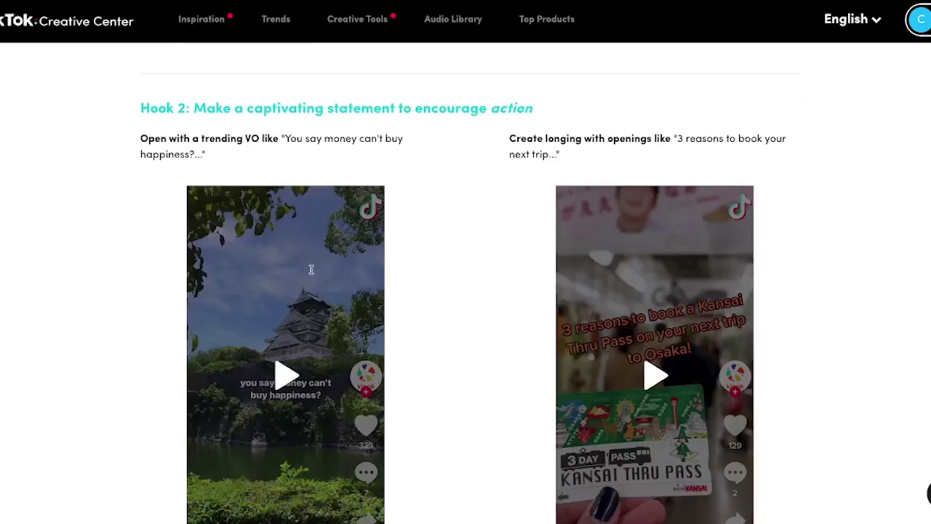
pyautogui.scroll(18, 264, 223)
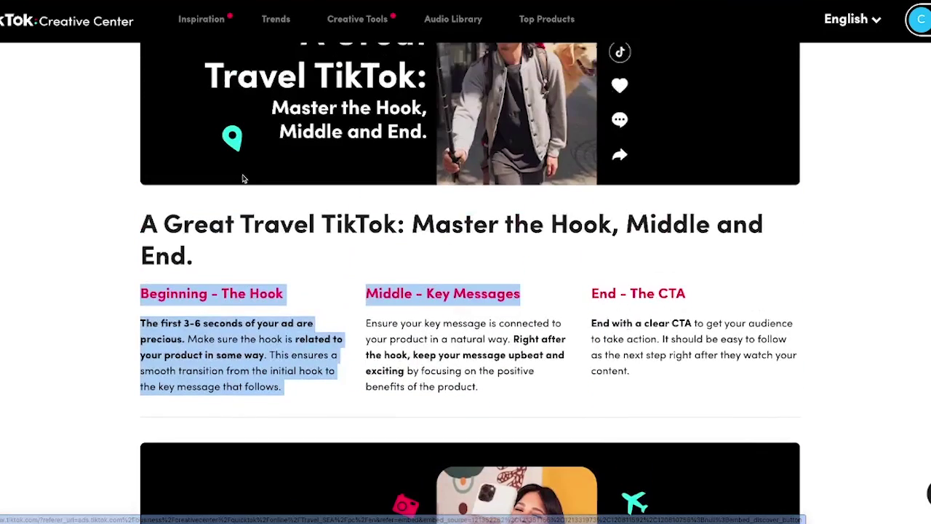
# Open the Top Ads Dashboard and filter the United States ads by the Lead Generation objective.
pyautogui.moveTo(275, 22)
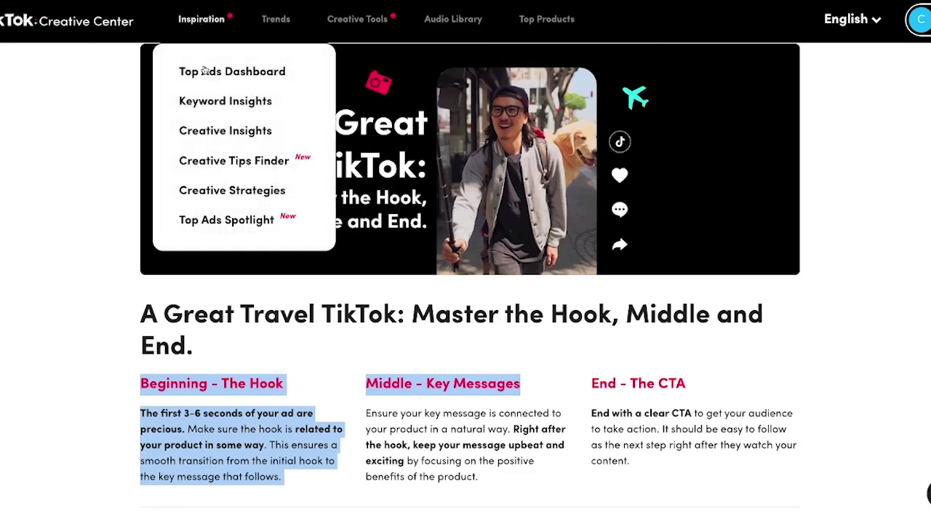
pyautogui.click(210, 75)
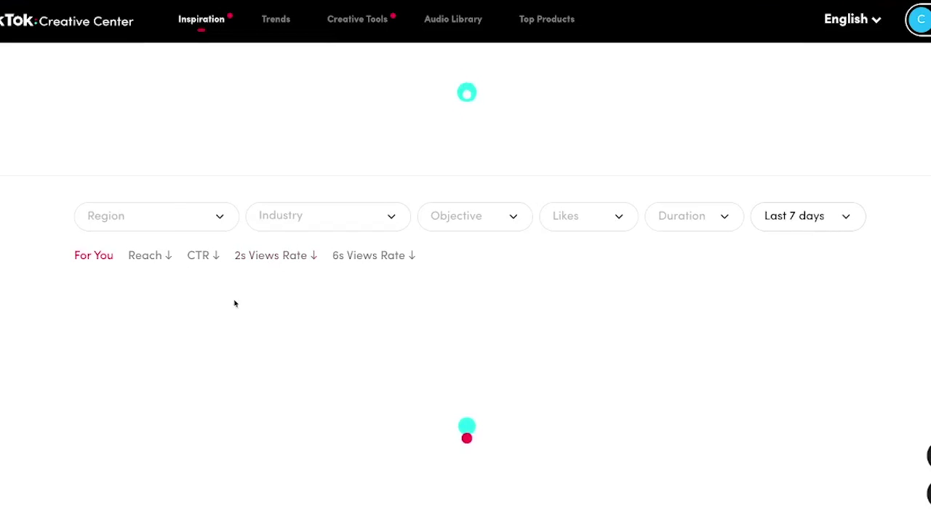
pyautogui.scroll(-2, 109, 291)
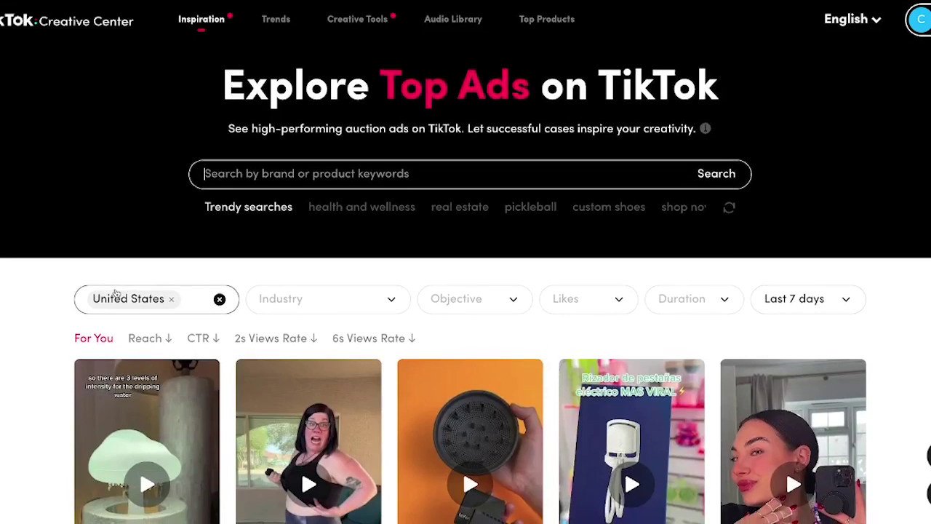
pyautogui.scroll(1, 87, 284)
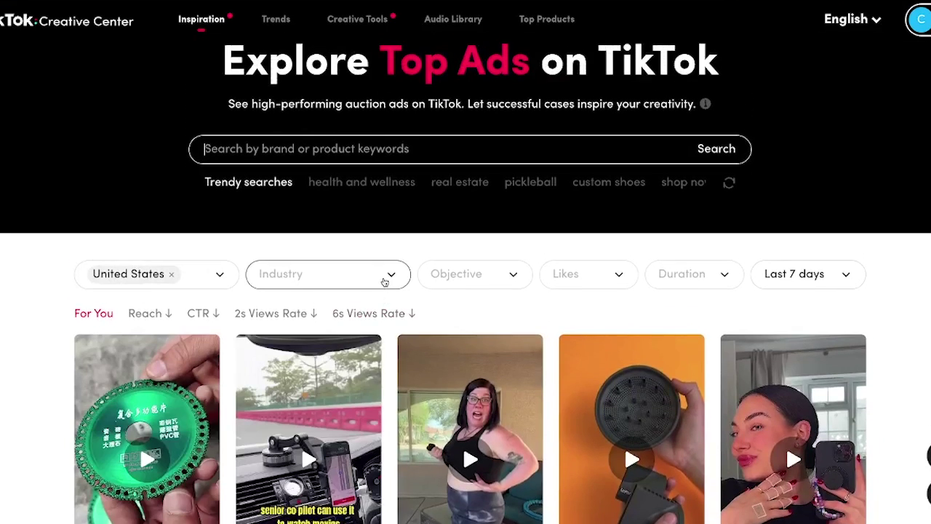
pyautogui.click(470, 274)
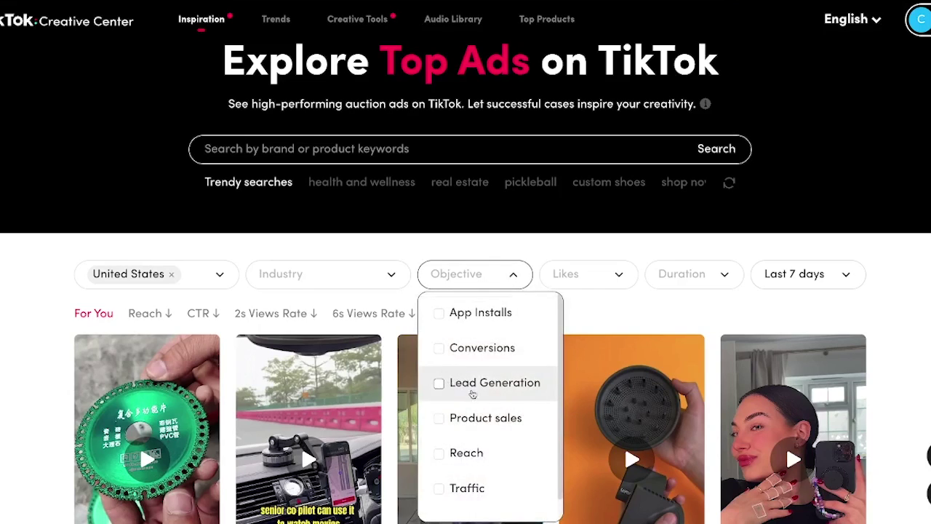
pyautogui.click(439, 383)
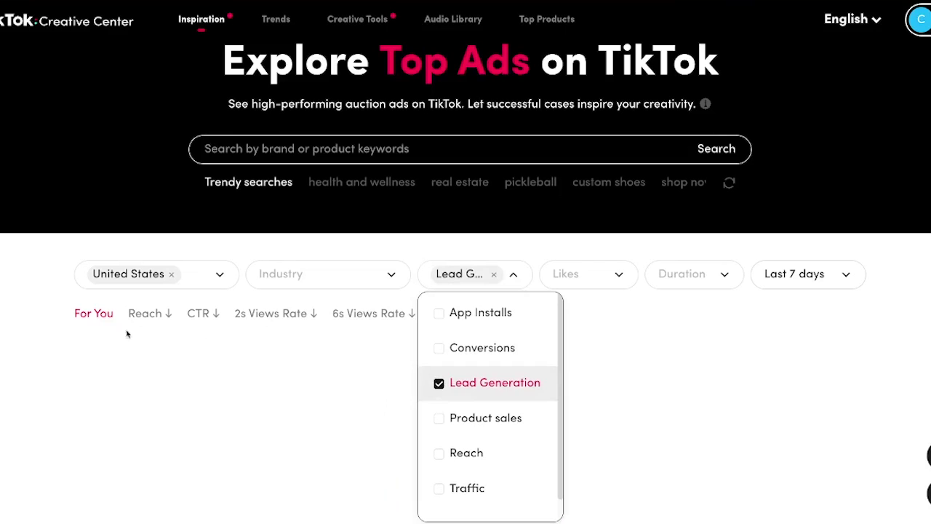
pyautogui.scroll(-3, 37, 291)
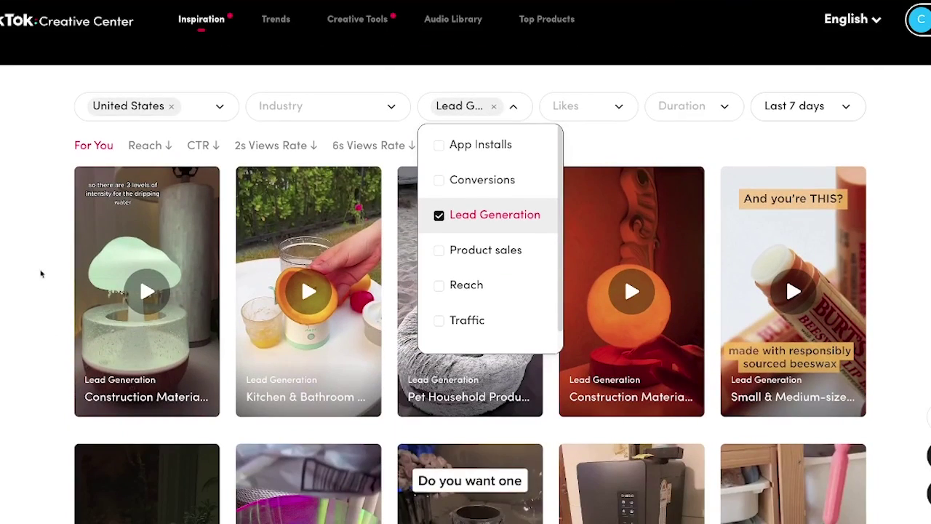
pyautogui.click(51, 254)
pyautogui.scroll(-1, 231, 320)
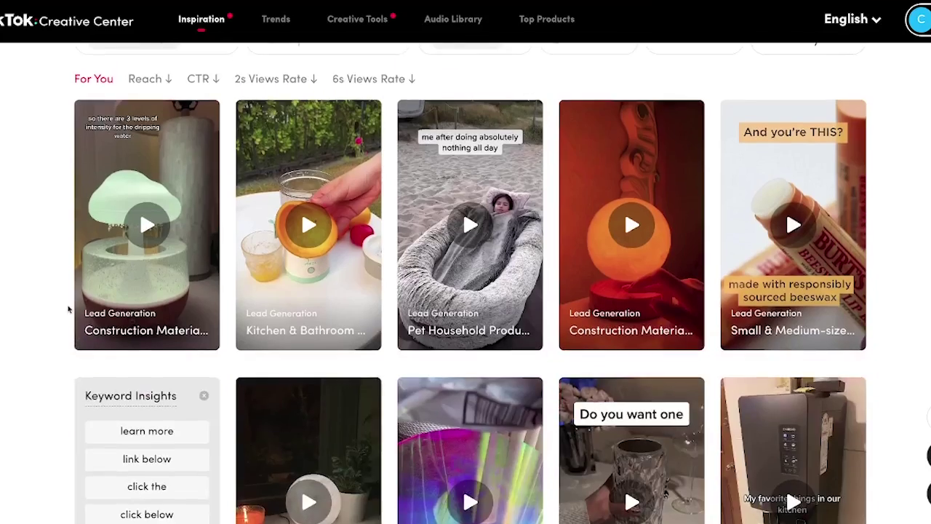
# Check which industries are available for filtering the top ads, without choosing one.
pyautogui.scroll(1, 68, 390)
pyautogui.click(337, 117)
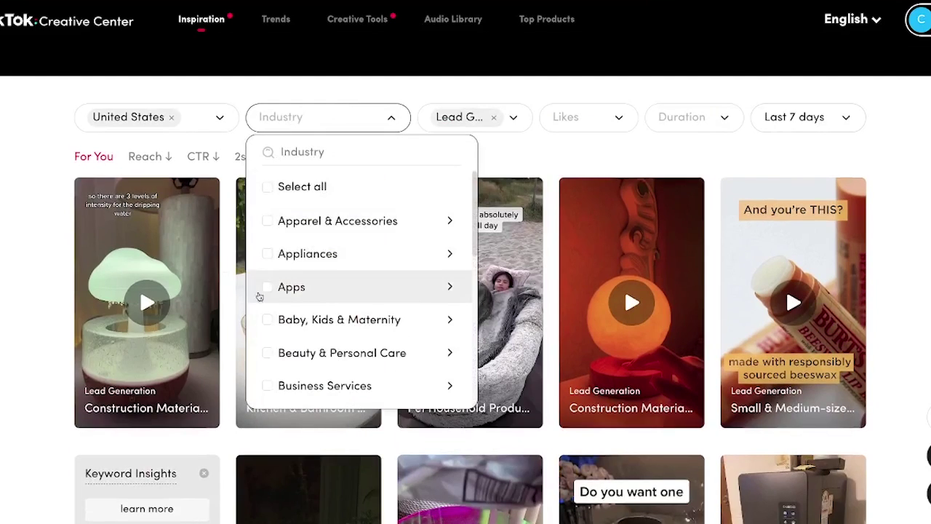
pyautogui.click(33, 206)
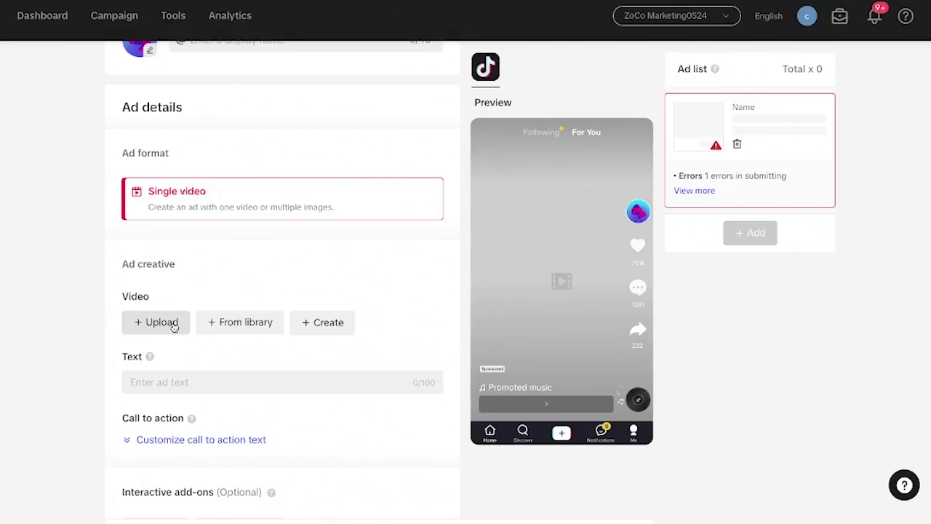
# Back in TikTok Ads Manager, upload the car video as the ad creative and enter the ad text "Best Cars At Afforadable Prices".
pyautogui.click(170, 323)
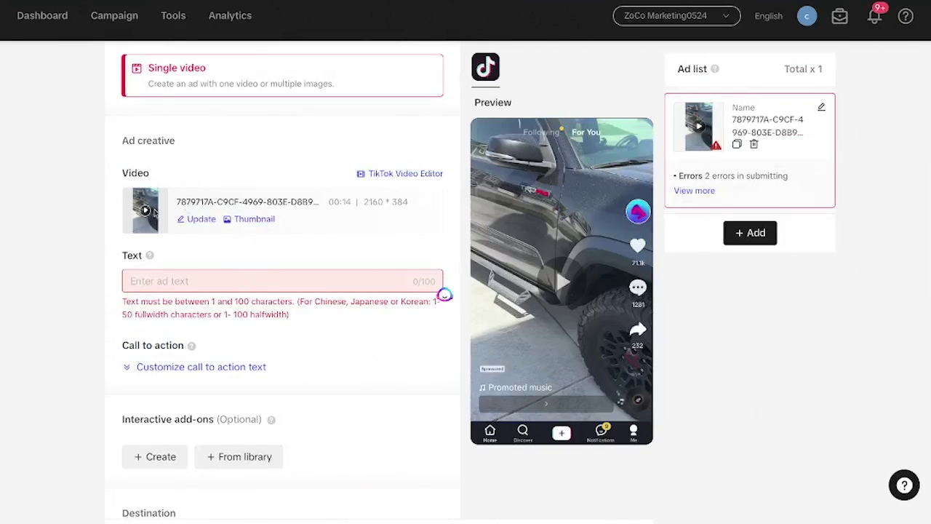
pyautogui.click(161, 280)
pyautogui.write('Best Cars At Afforadable Prices')
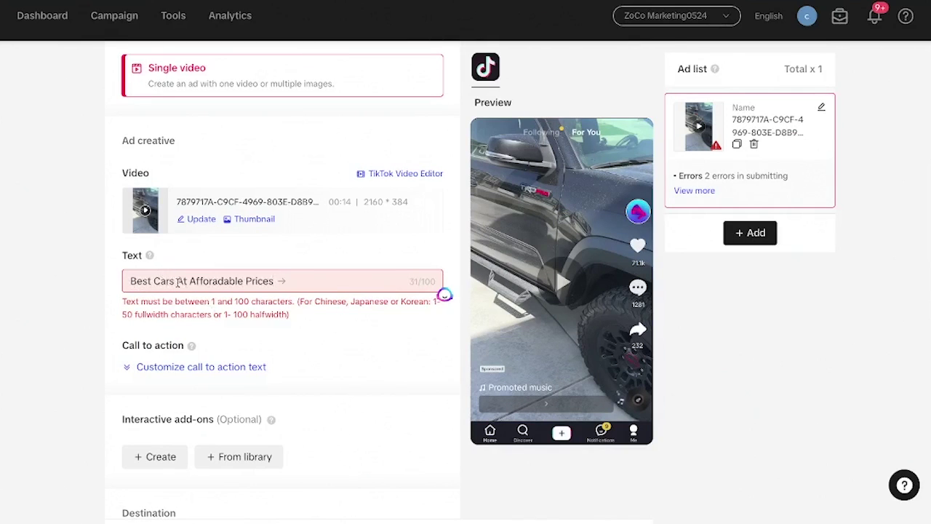
pyautogui.click(100, 275)
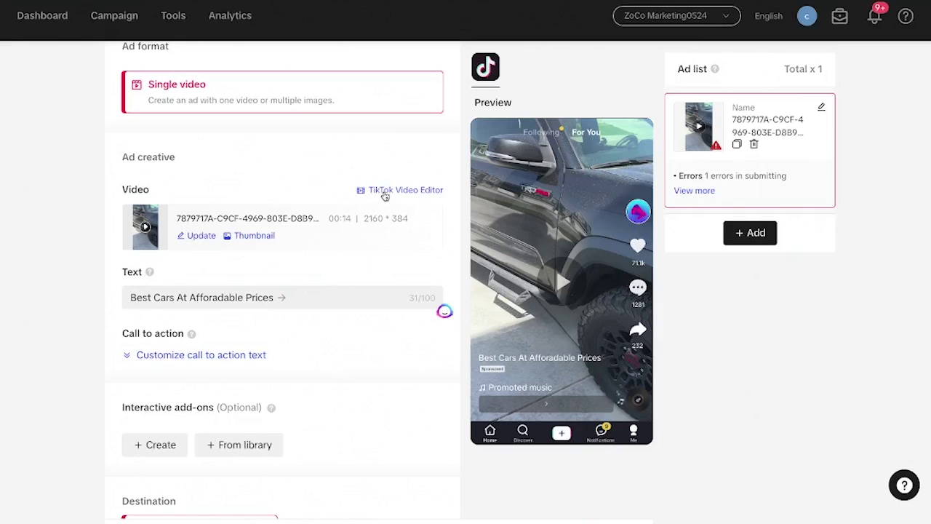
# Open the ad video in TikTok Video Editor, preview the recommended "refreshing! BGM suitable for corporate VPs and commercials" track and add it to the timeline.
pyautogui.click(390, 194)
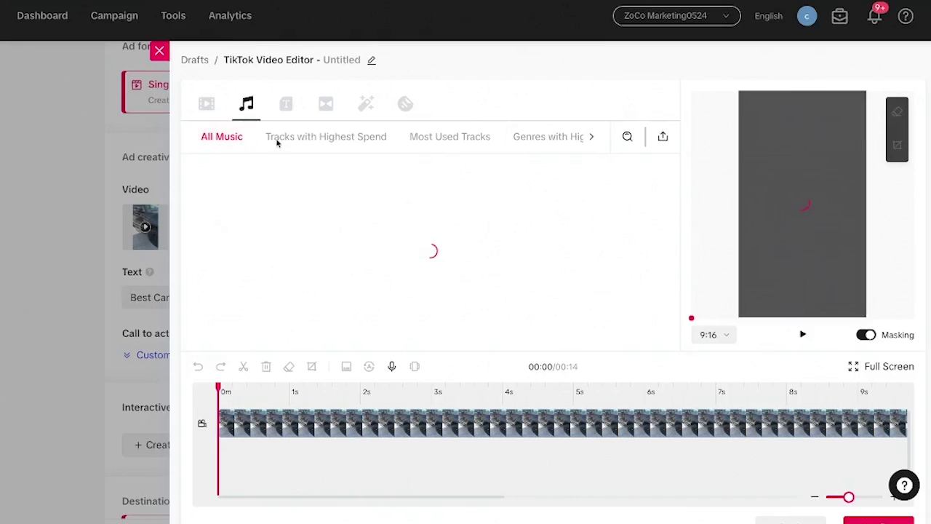
pyautogui.moveTo(345, 189)
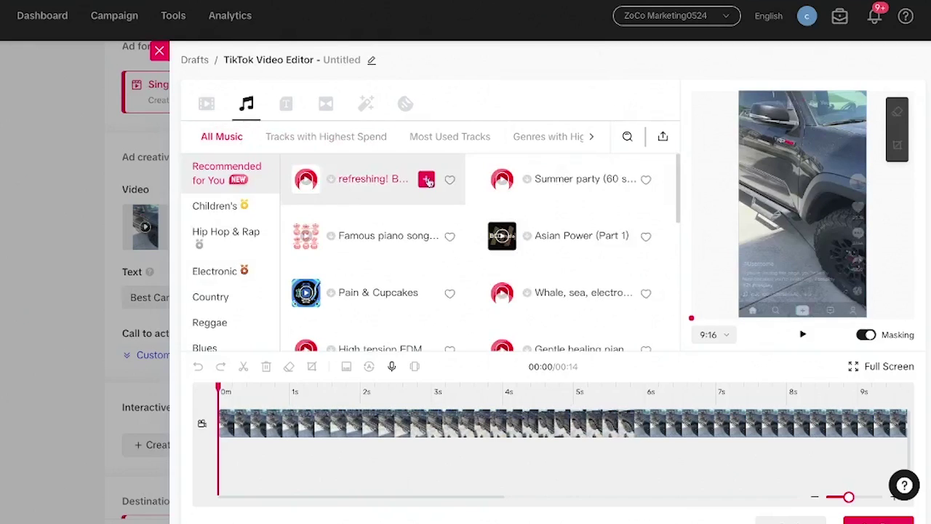
pyautogui.click(306, 179)
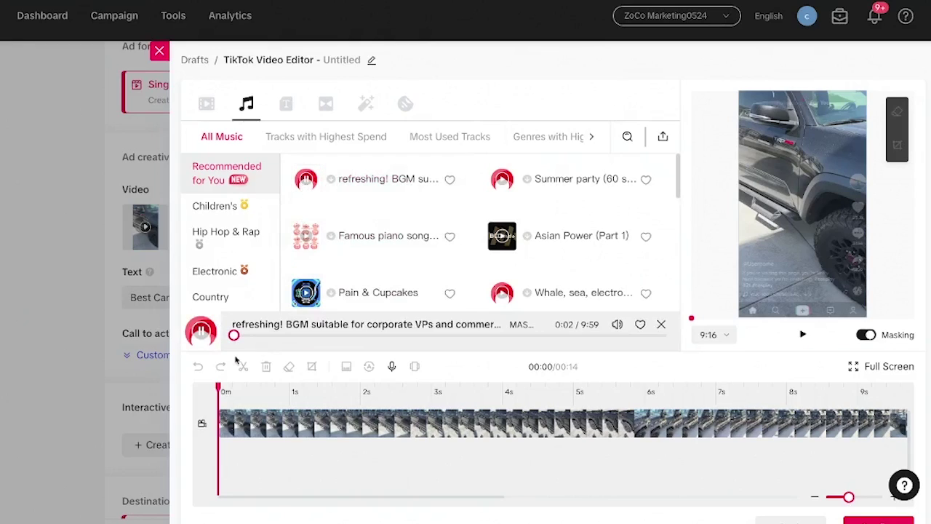
pyautogui.moveTo(234, 335); pyautogui.dragTo(274, 335)
pyautogui.moveTo(433, 195)
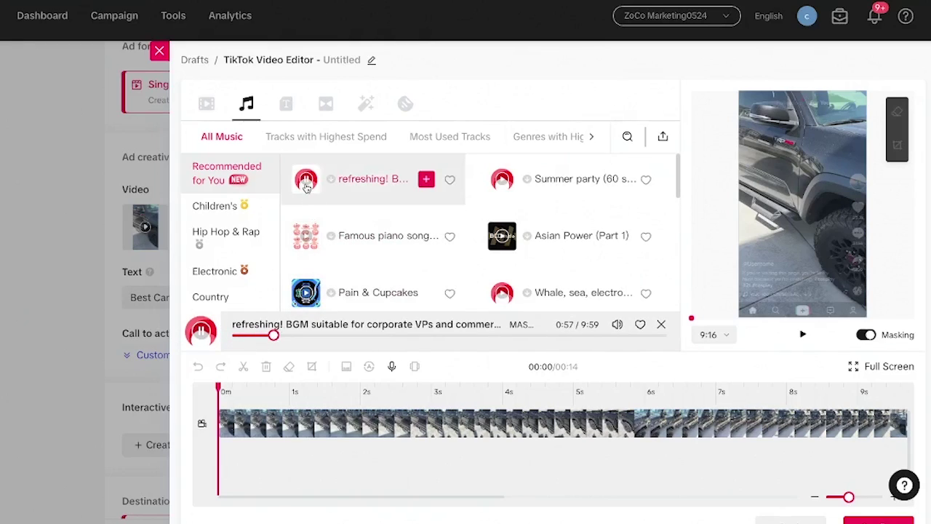
pyautogui.click(426, 180)
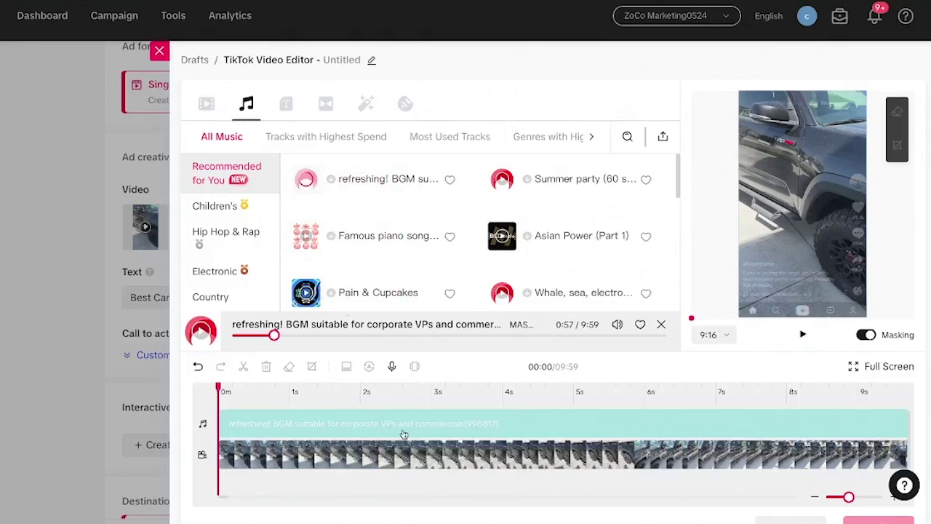
# Overlay the text "Come check out our cars" in the white-on-black style and extend its clip to about 2.7 seconds.
pyautogui.click(286, 102)
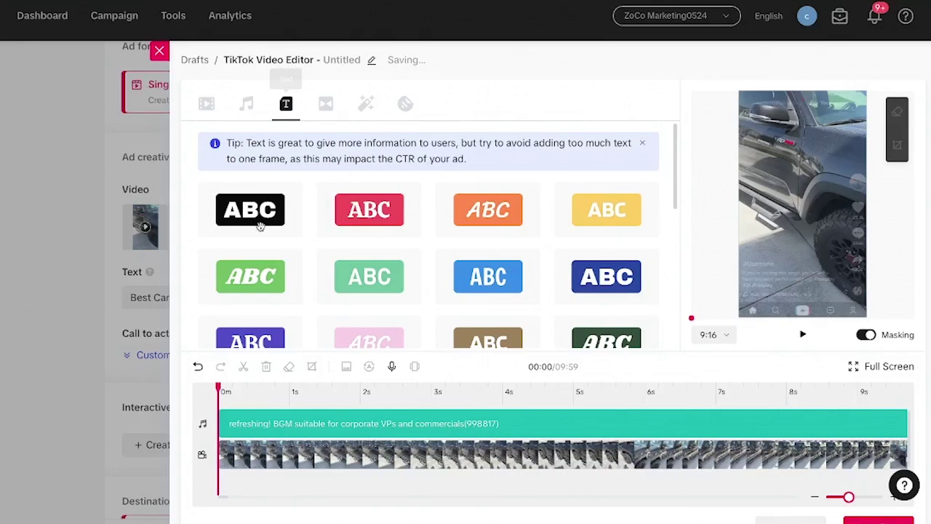
pyautogui.click(291, 260)
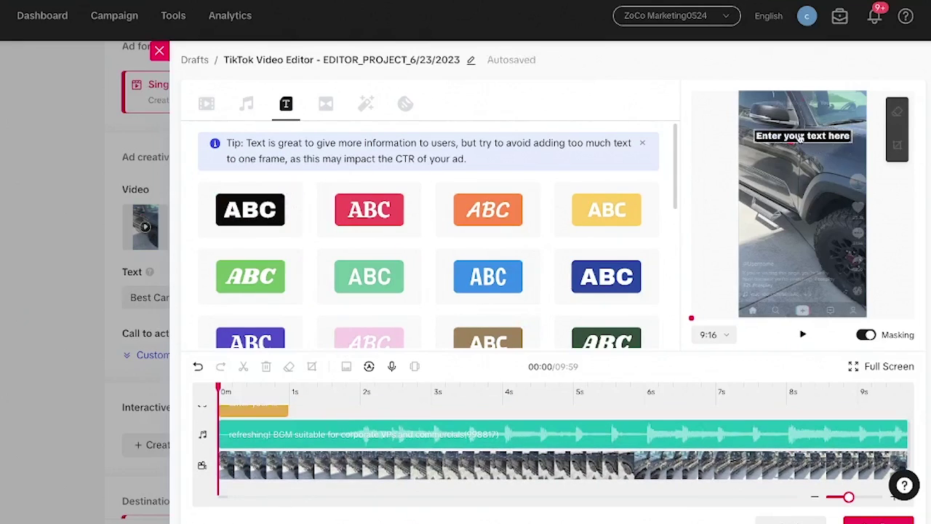
pyautogui.click(828, 138)
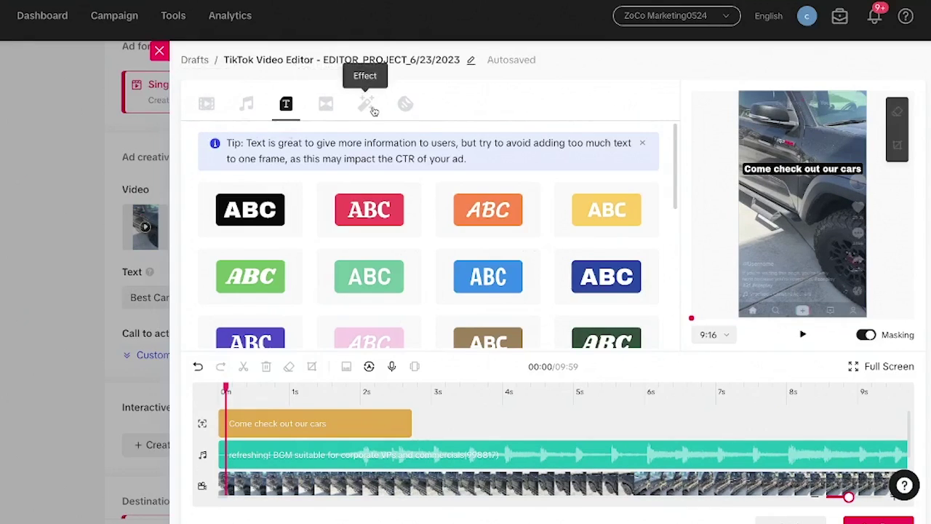
pyautogui.scroll(-2, 377, 246)
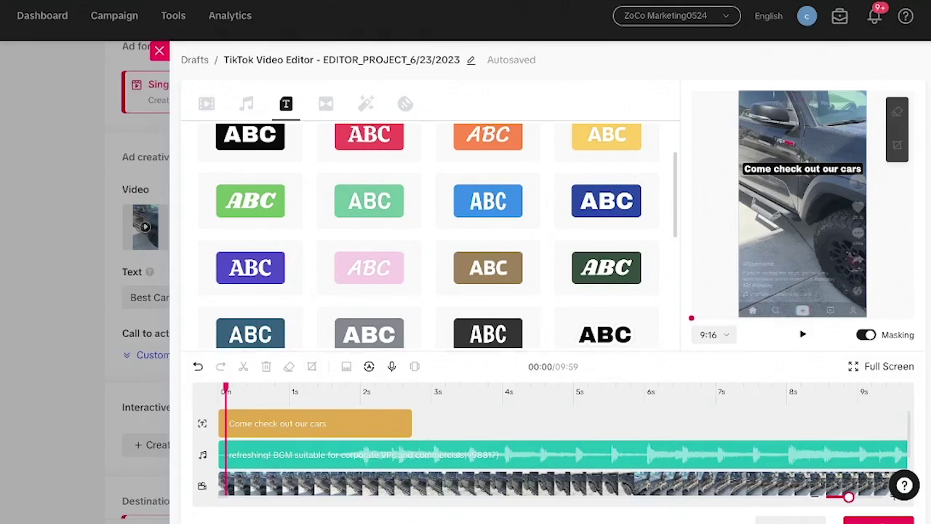
# Submit the edited car video from the video editor as the ad's creative.
pyautogui.click(879, 521)
pyautogui.click(647, 338)
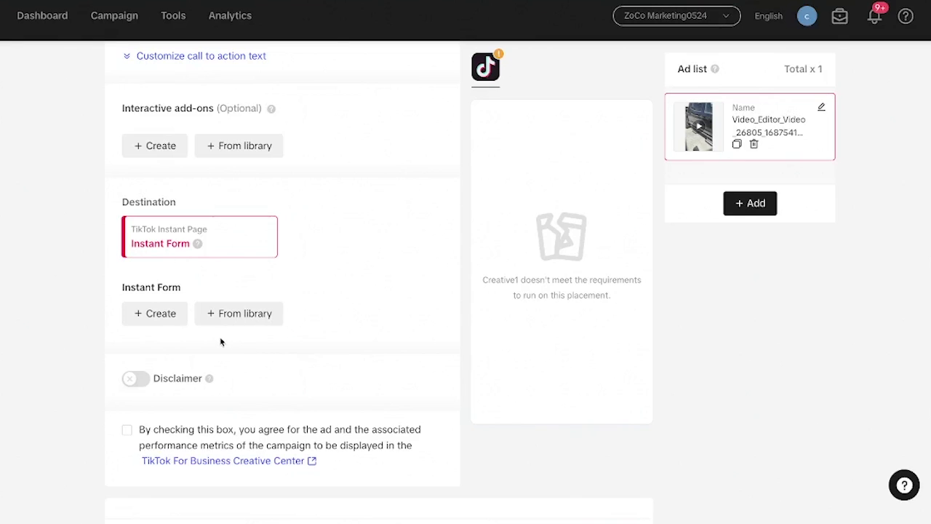
# Check the saved instant forms in the library without selecting one.
pyautogui.click(235, 316)
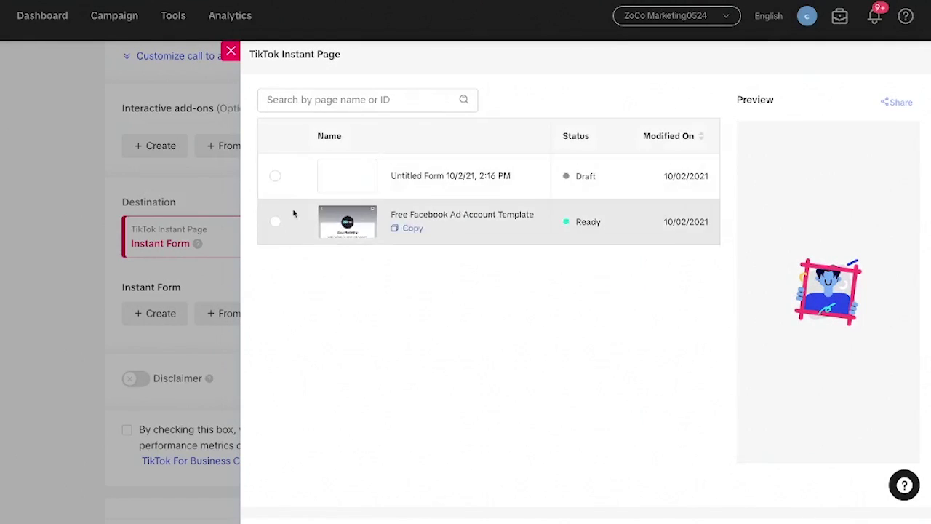
pyautogui.click(231, 52)
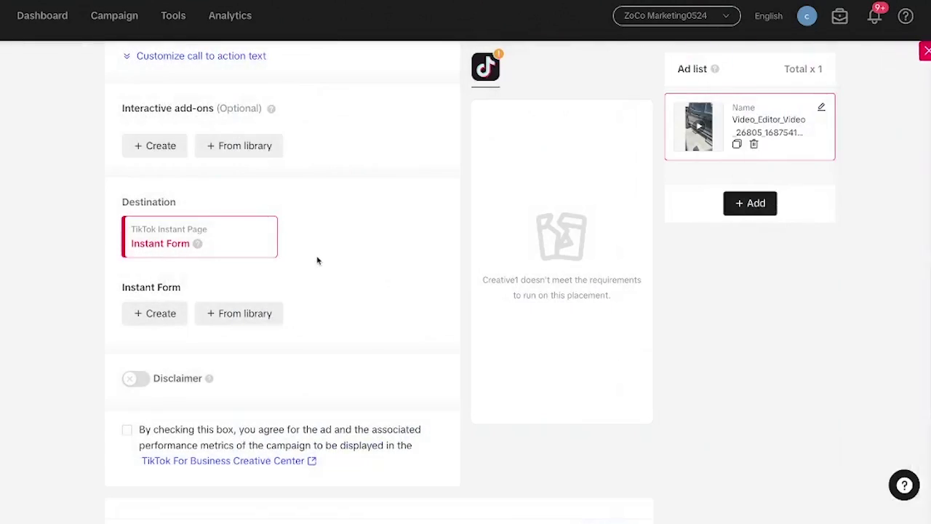
# Create a new instant form from the Advanced form template after previewing the Classic form.
pyautogui.click(152, 313)
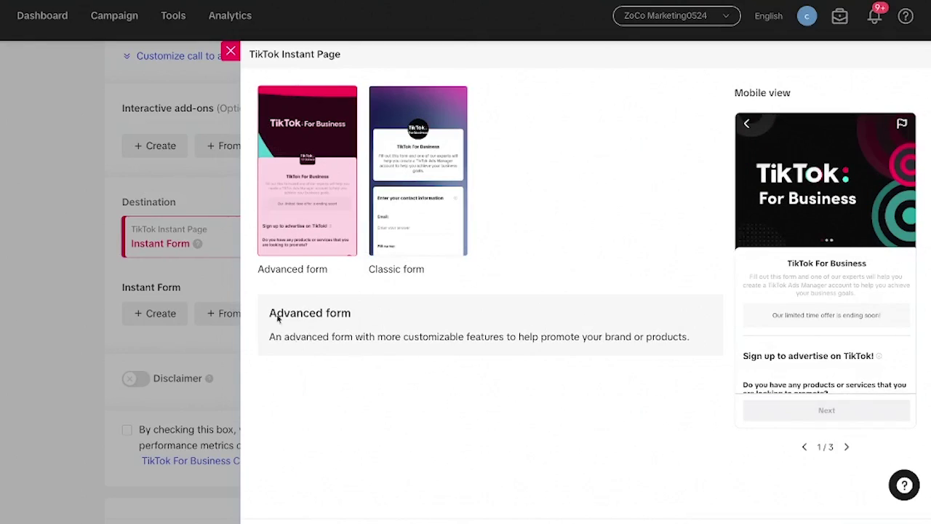
pyautogui.click(417, 220)
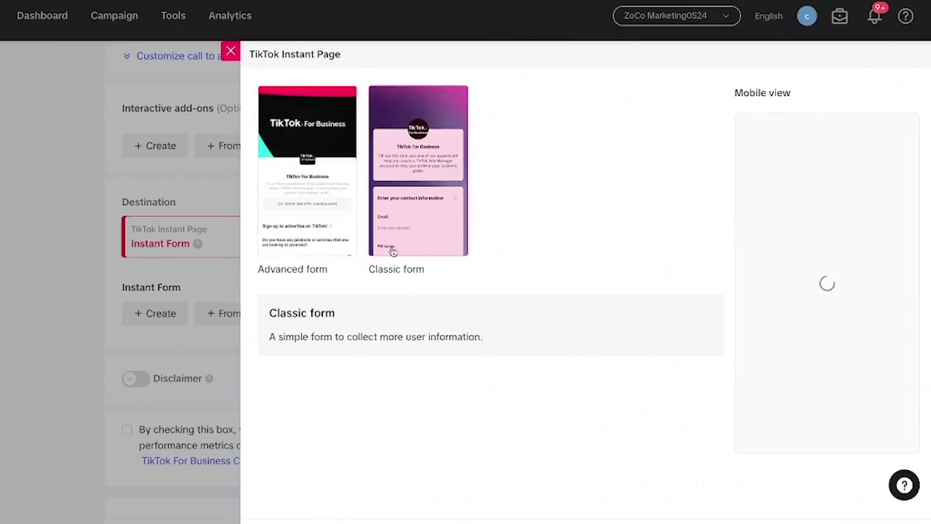
pyautogui.scroll(-3, 854, 271)
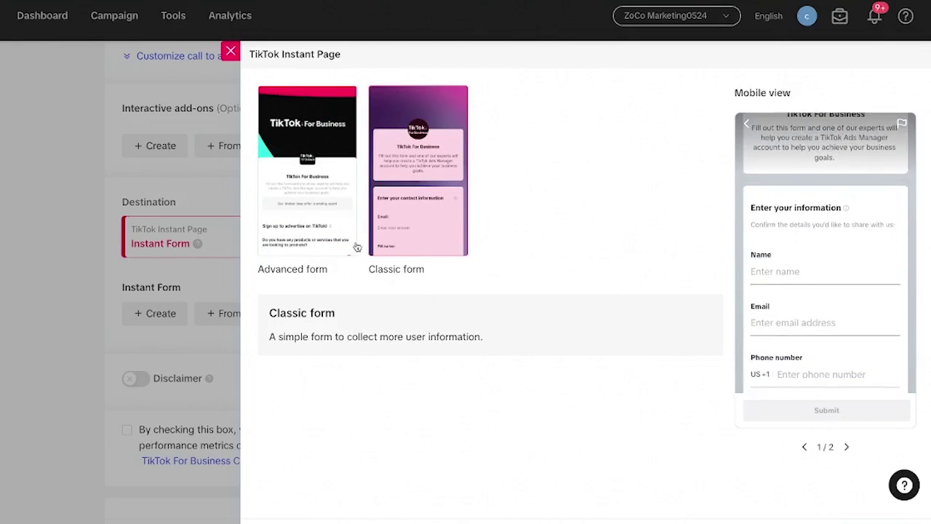
pyautogui.click(313, 208)
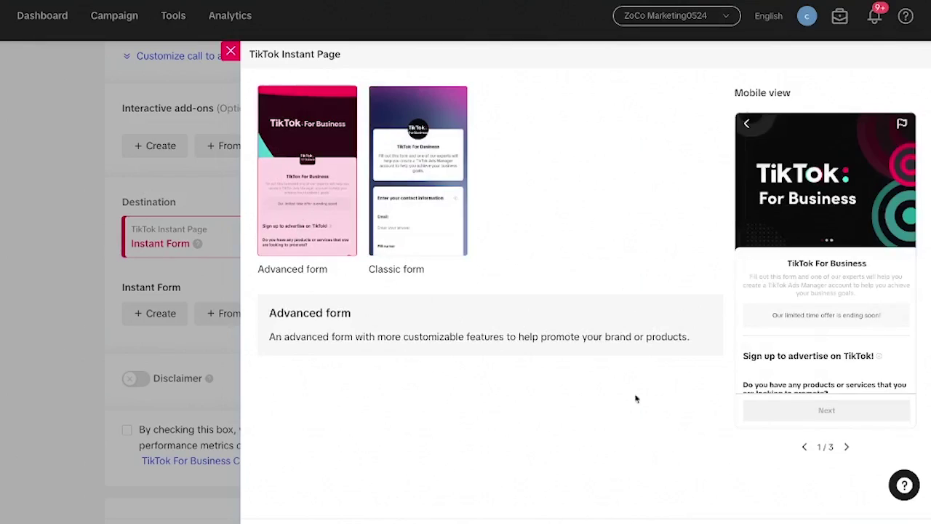
pyautogui.click(436, 522)
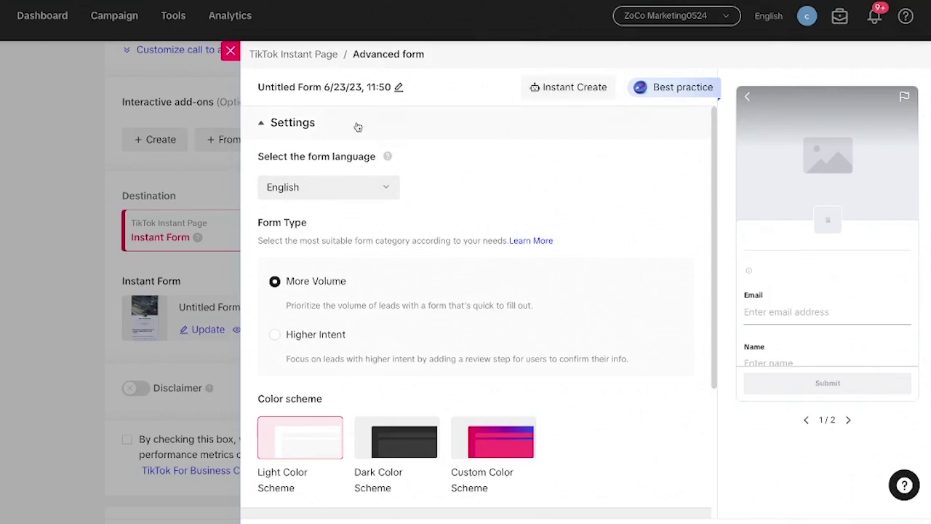
# Name the form "Car Dealership Form 1" and choose the Higher Intent form type.
pyautogui.click(398, 87)
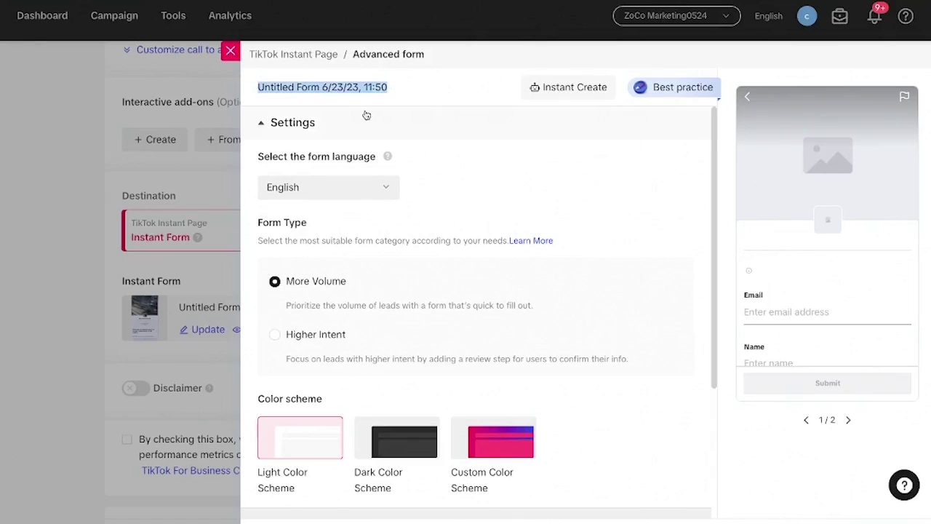
pyautogui.write('Car')
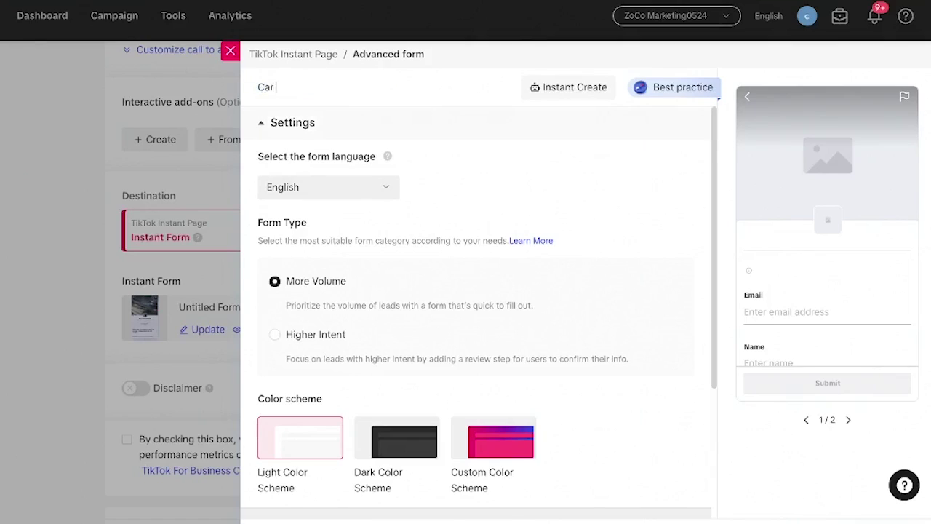
pyautogui.write(' Dealership Form 1')
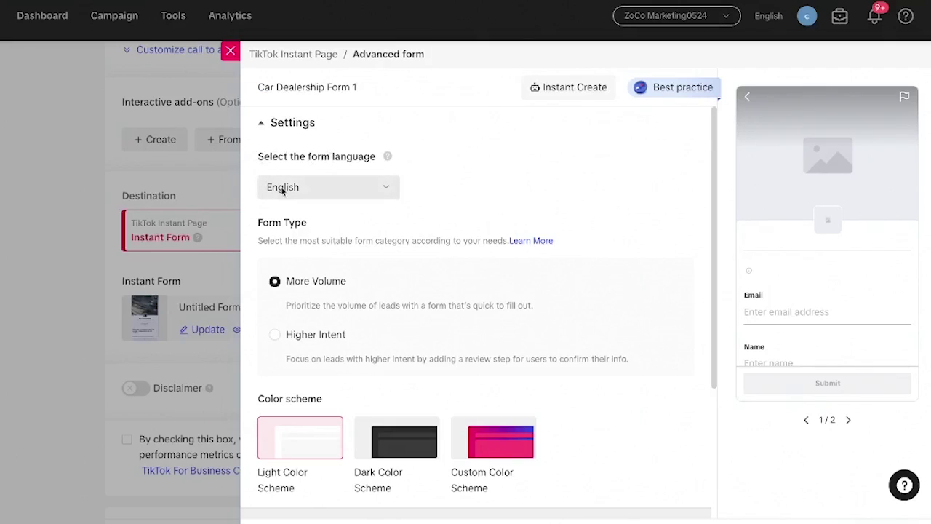
pyautogui.click(331, 306)
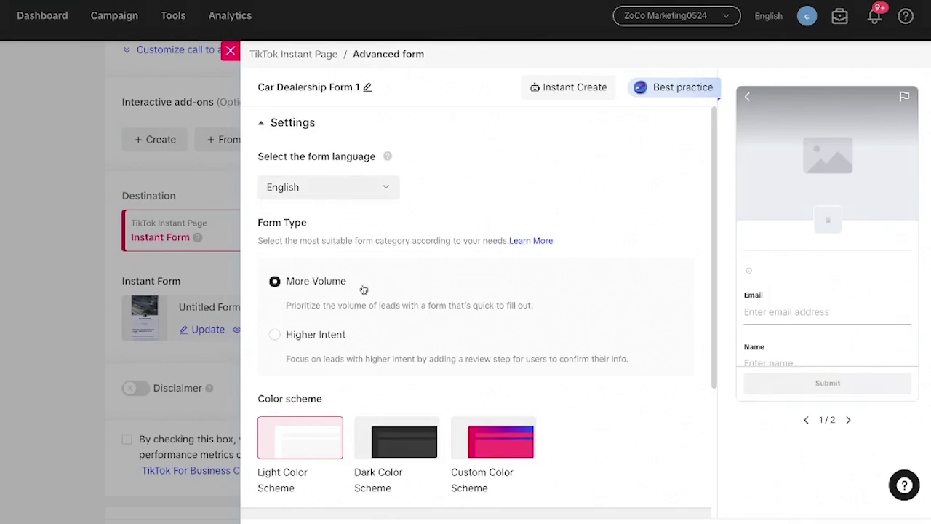
pyautogui.click(276, 335)
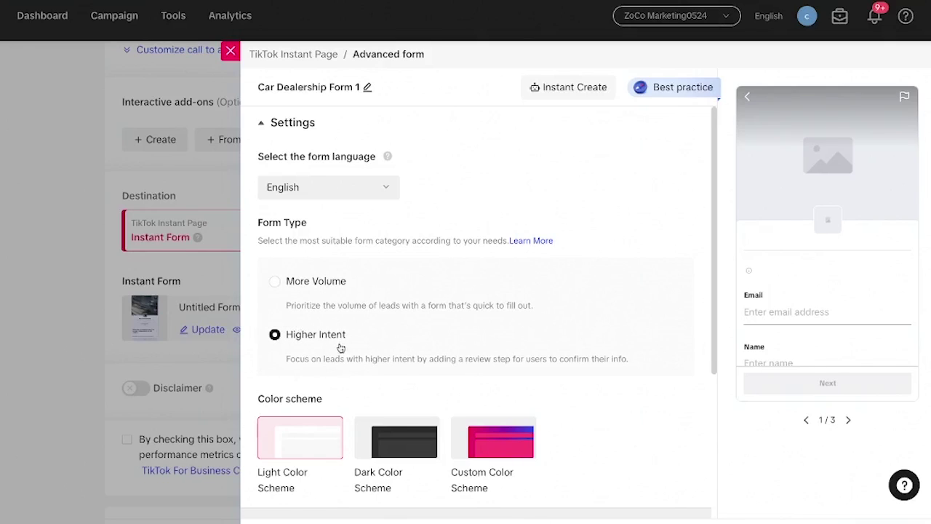
# Try the dark and custom color schemes with several background colors, and return to the Light Color Scheme.
pyautogui.scroll(-1, 341, 347)
pyautogui.click(378, 358)
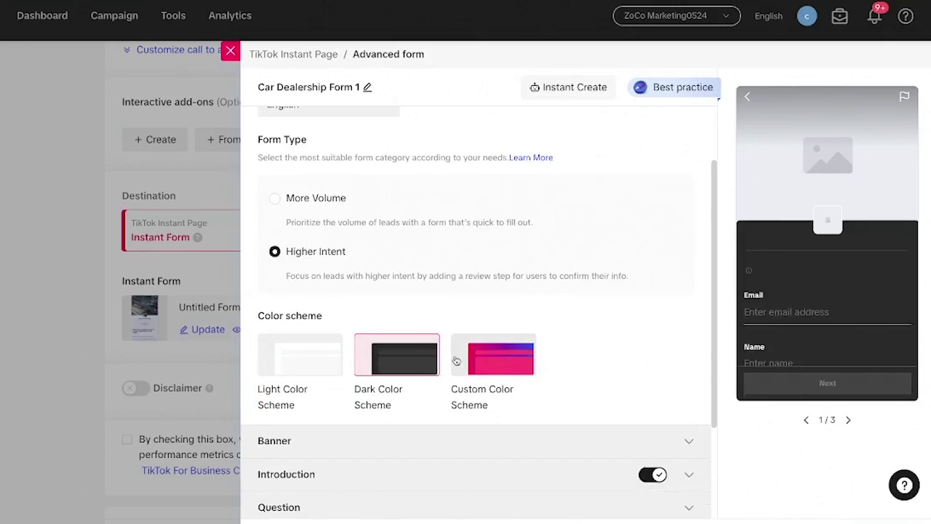
pyautogui.click(294, 357)
pyautogui.click(404, 358)
pyautogui.click(484, 361)
pyautogui.scroll(-1, 428, 371)
pyautogui.click(303, 395)
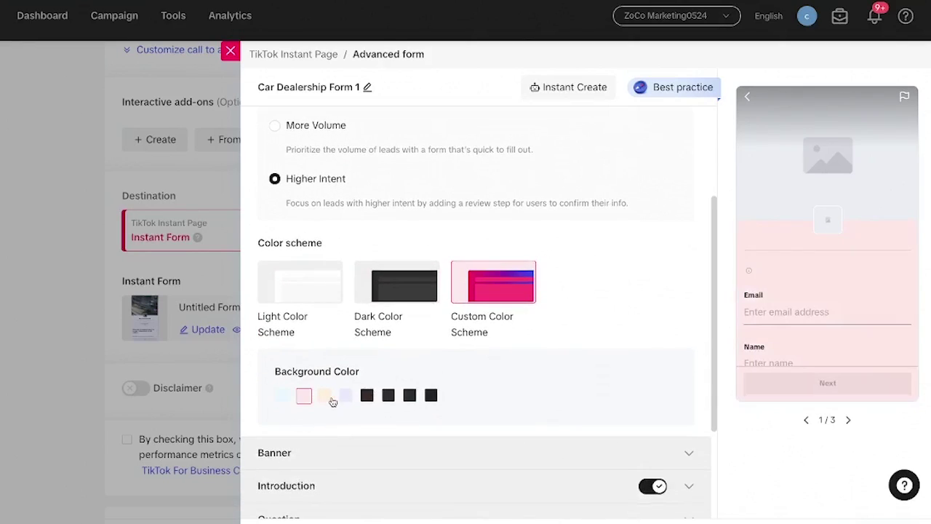
pyautogui.click(324, 395)
pyautogui.click(346, 395)
pyautogui.click(368, 395)
pyautogui.click(409, 396)
pyautogui.click(431, 397)
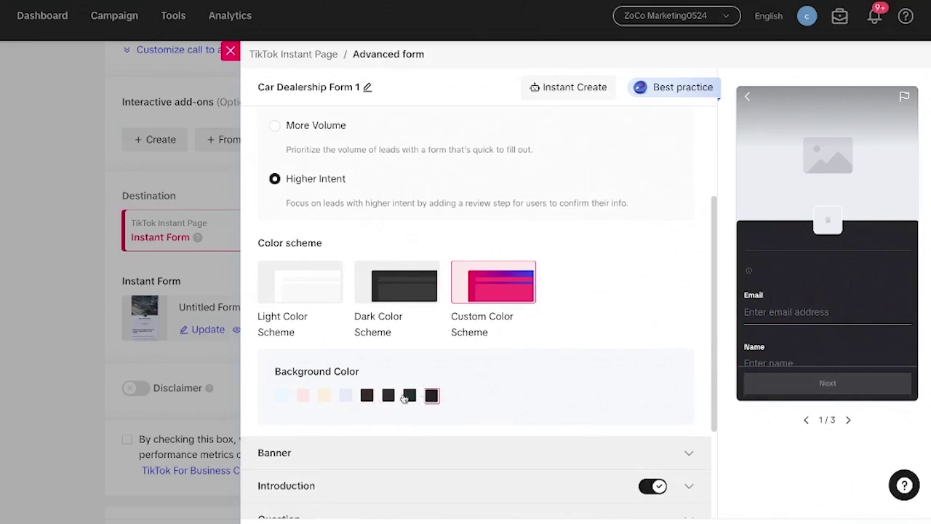
pyautogui.click(344, 397)
pyautogui.click(324, 395)
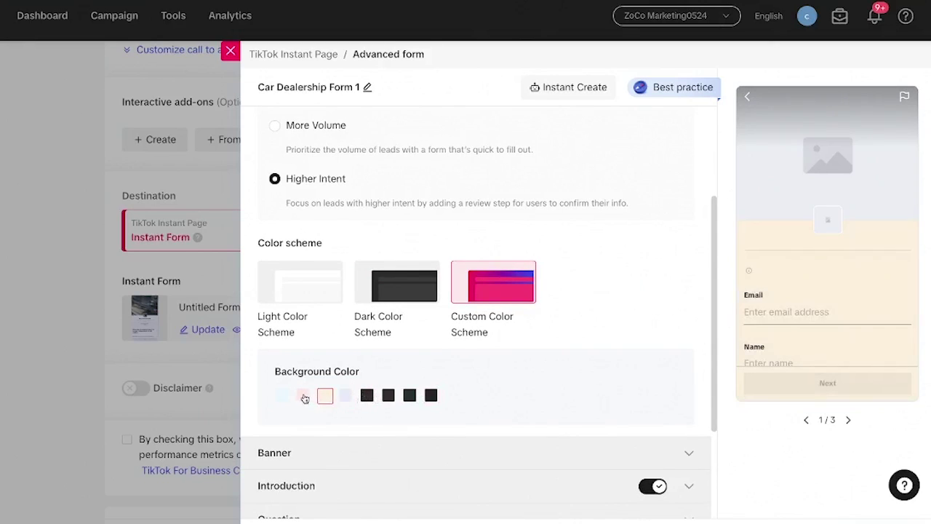
pyautogui.click(306, 289)
# Add the red "BEST CAR" picture as the form's banner, checking the Carousel format but keeping the single Image format.
pyautogui.scroll(-1, 437, 324)
pyautogui.click(397, 312)
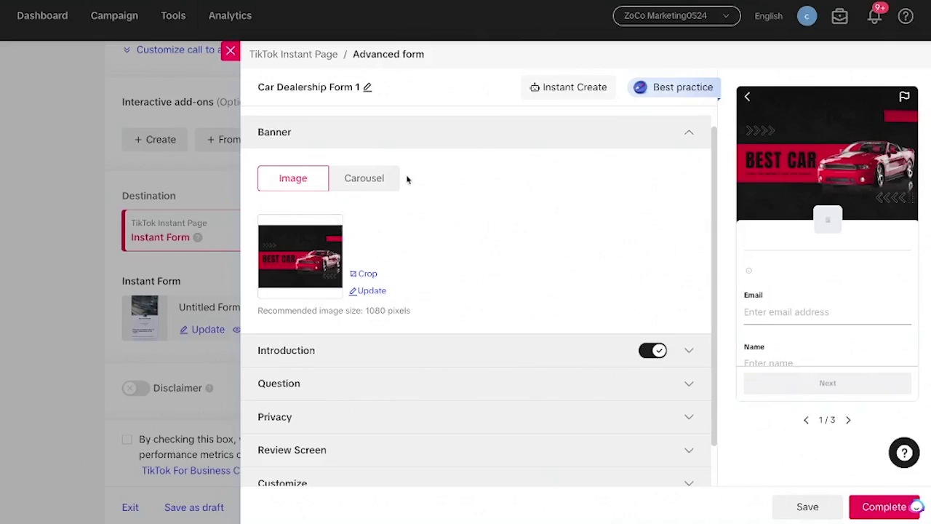
pyautogui.click(363, 188)
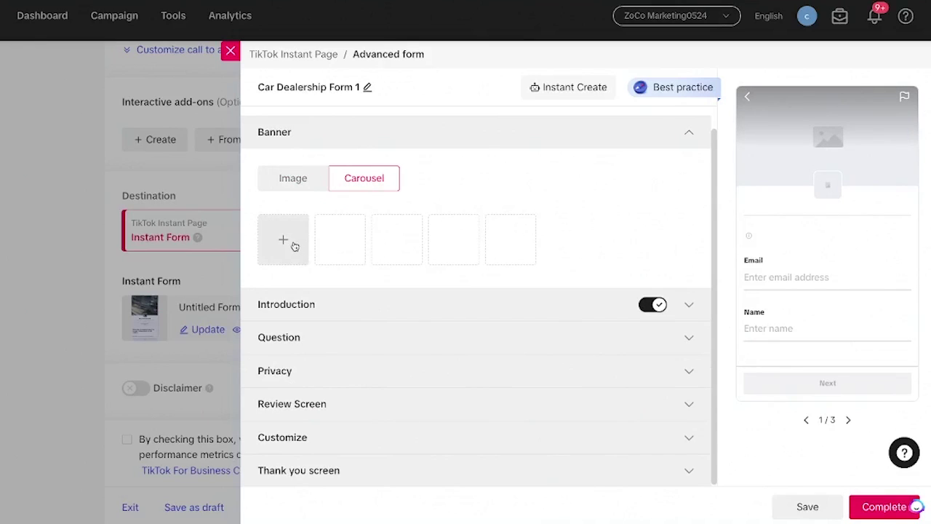
pyautogui.click(299, 192)
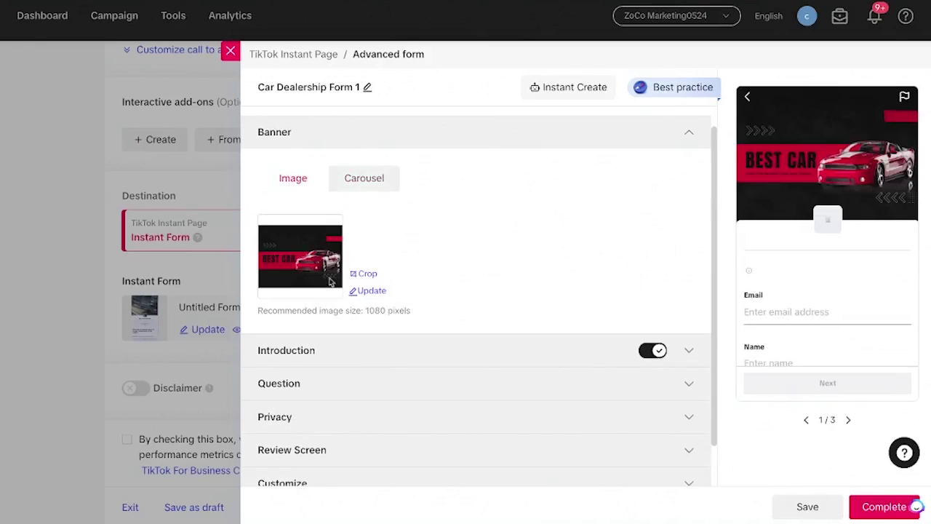
pyautogui.scroll(-1, 371, 237)
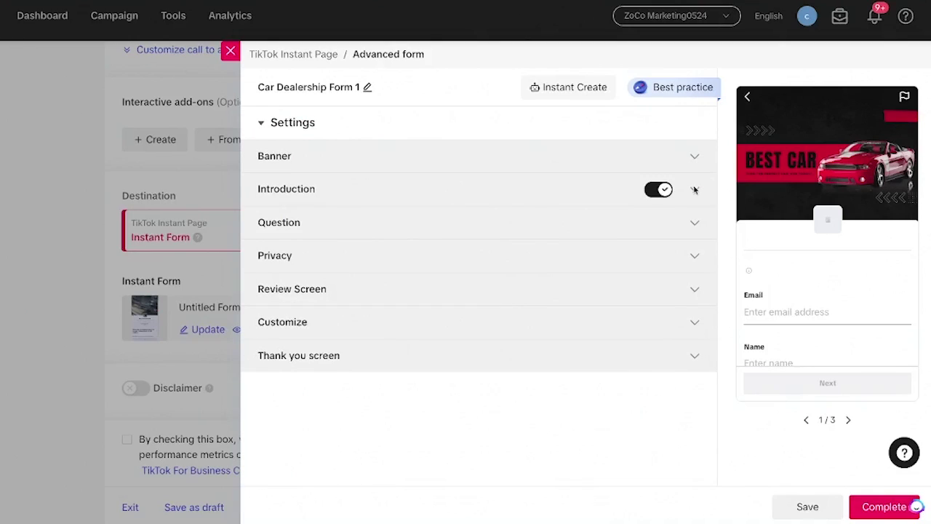
# Add the black "BEST CARES" logo to the form's introduction, keeping the logo option enabled.
pyautogui.click(698, 191)
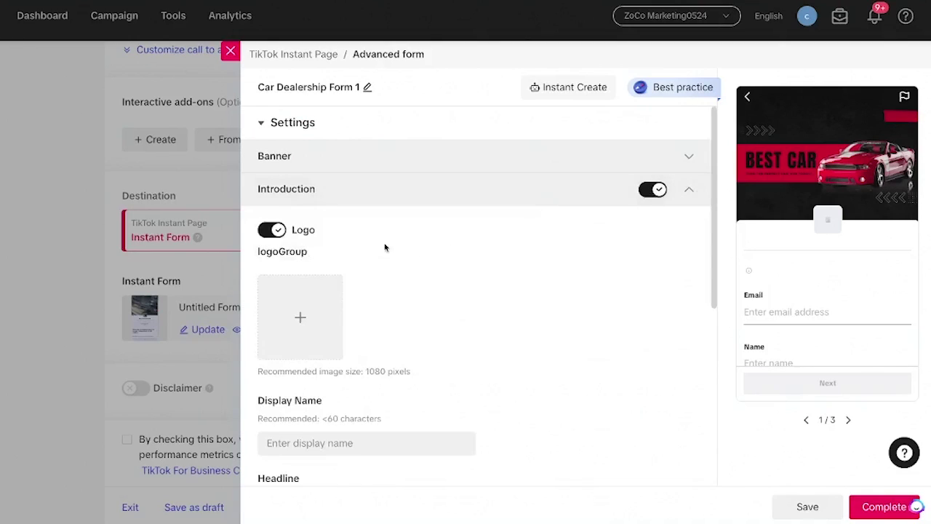
pyautogui.click(275, 230)
pyautogui.click(275, 230)
pyautogui.scroll(-1, 304, 370)
# Set the introduction's display name to "Best Cars" and its headline to "Come check out the best cars at the best price".
pyautogui.click(305, 371)
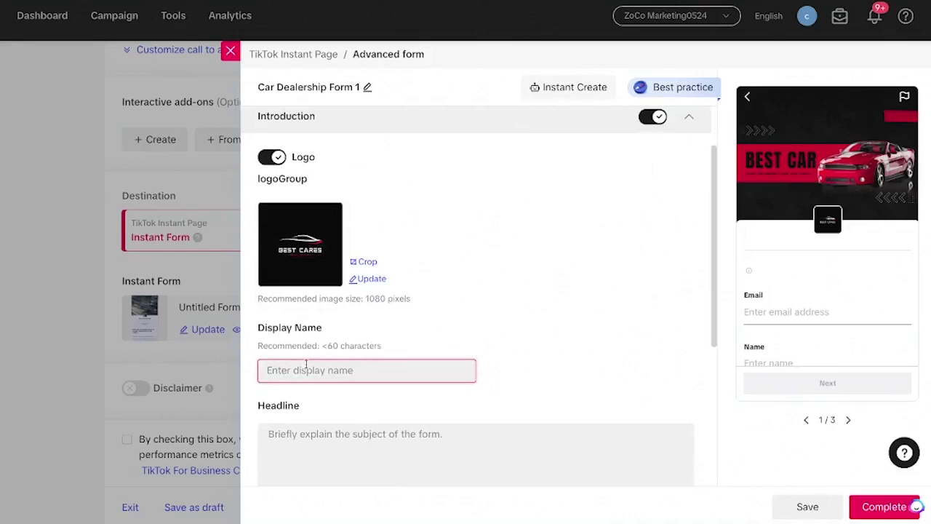
pyautogui.write('Best Cars')
pyautogui.press('Tab')
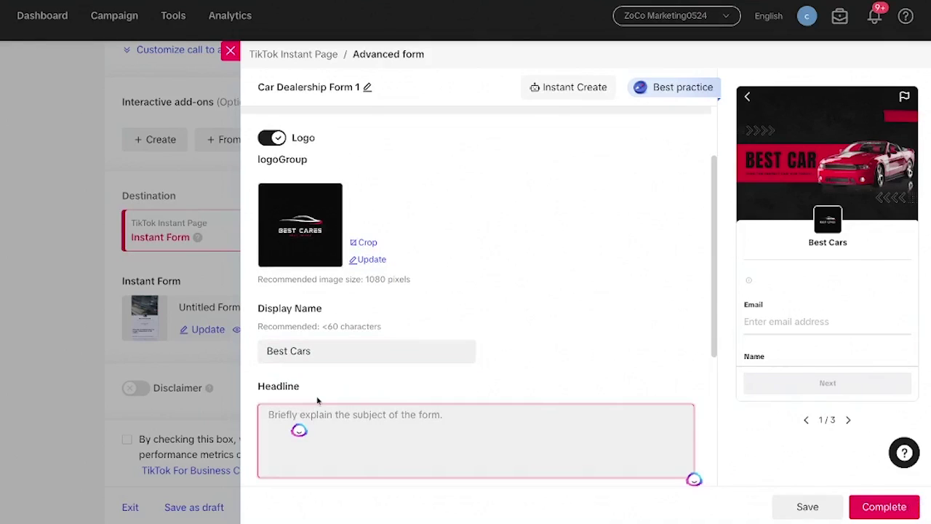
pyautogui.write('Come check out the best cars at the best price')
pyautogui.scroll(-2, 320, 375)
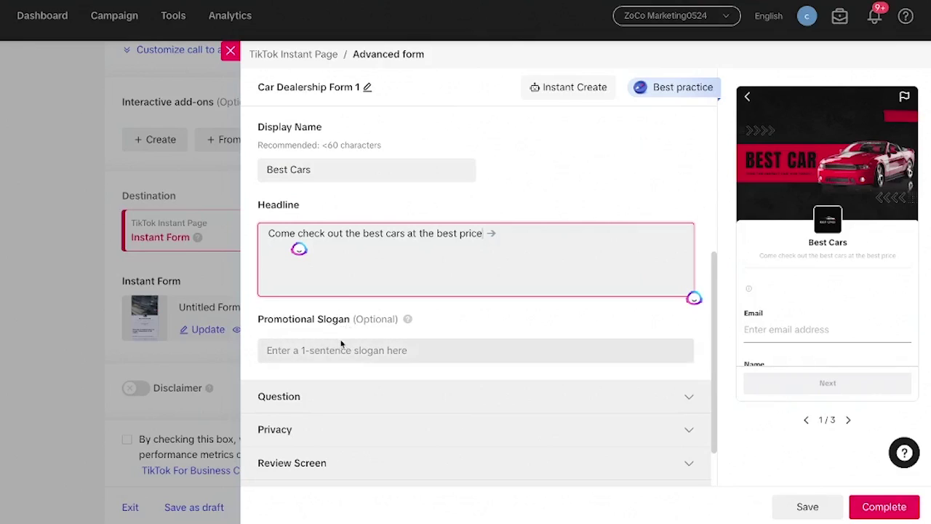
# Try "Best Car Best Price" as the promotional slogan and clear it again.
pyautogui.click(307, 355)
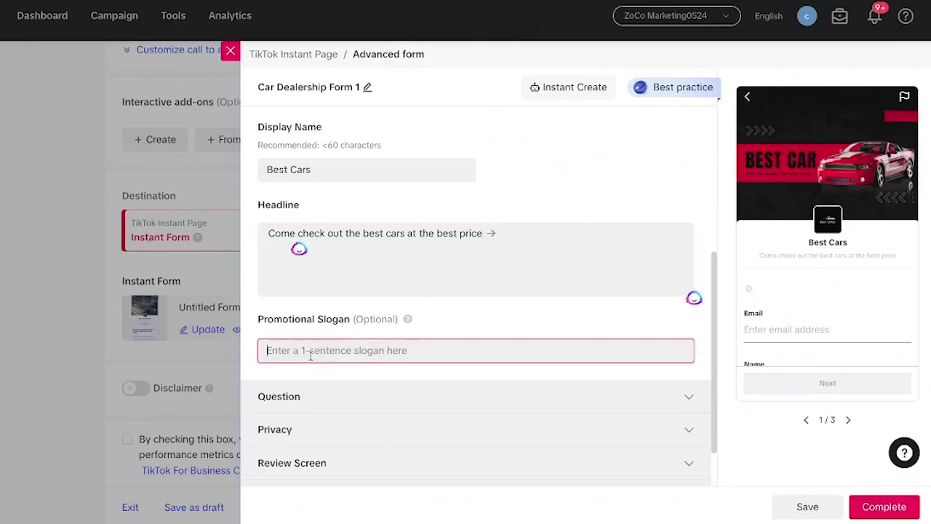
pyautogui.write('Best Car Best Price')
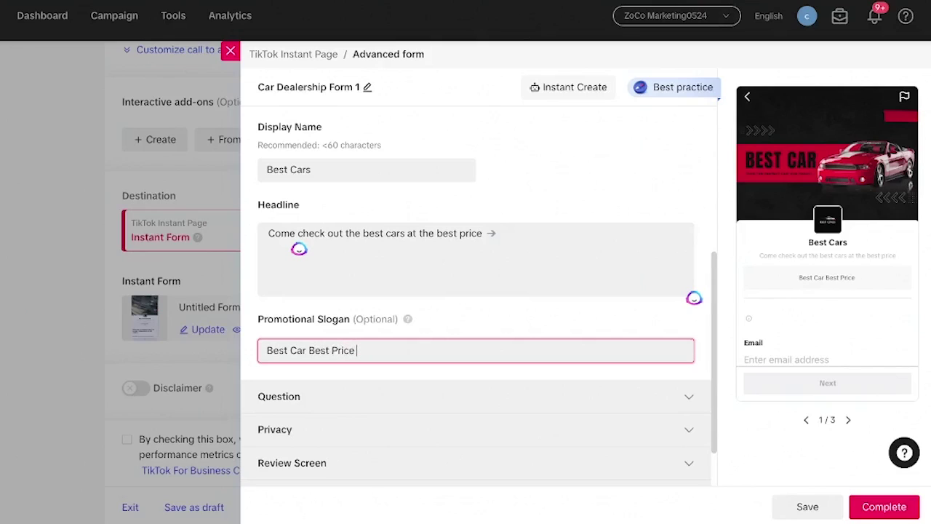
pyautogui.tripleClick(353, 349)
pyautogui.press('BackSpace')
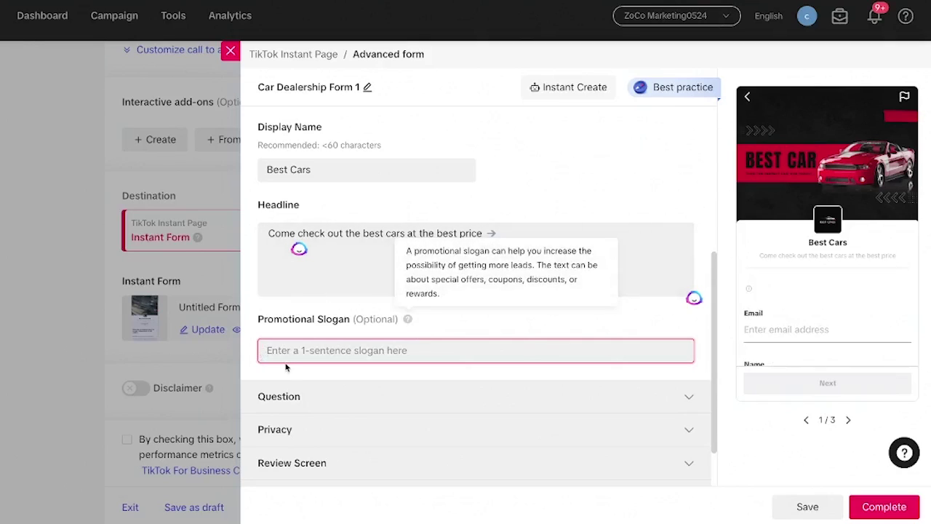
# Review the form's question settings: purpose statement, custom questions and personal information.
pyautogui.scroll(-1, 356, 386)
pyautogui.click(356, 379)
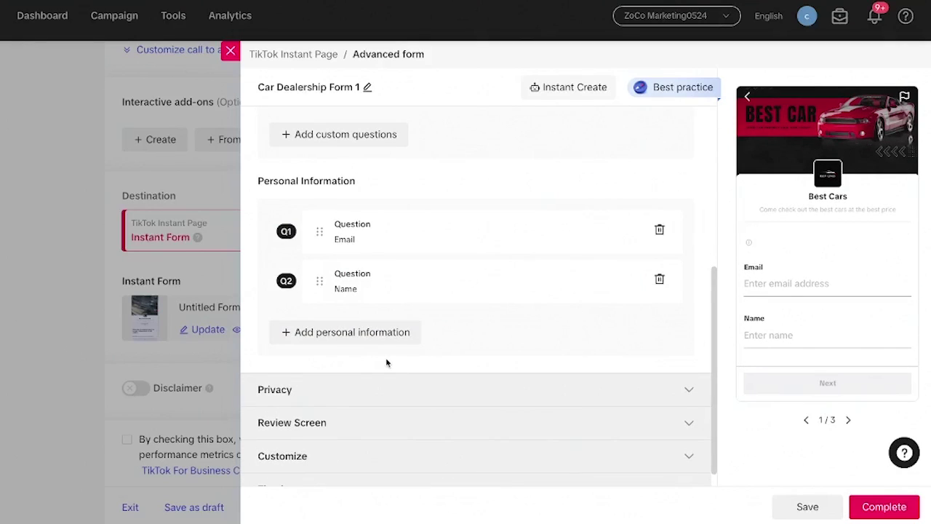
pyautogui.scroll(2, 390, 188)
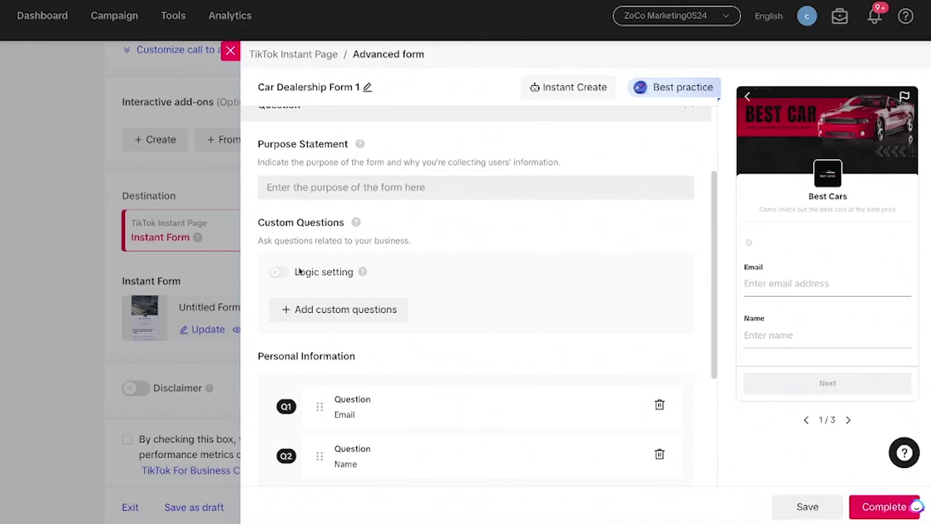
pyautogui.scroll(-1, 310, 356)
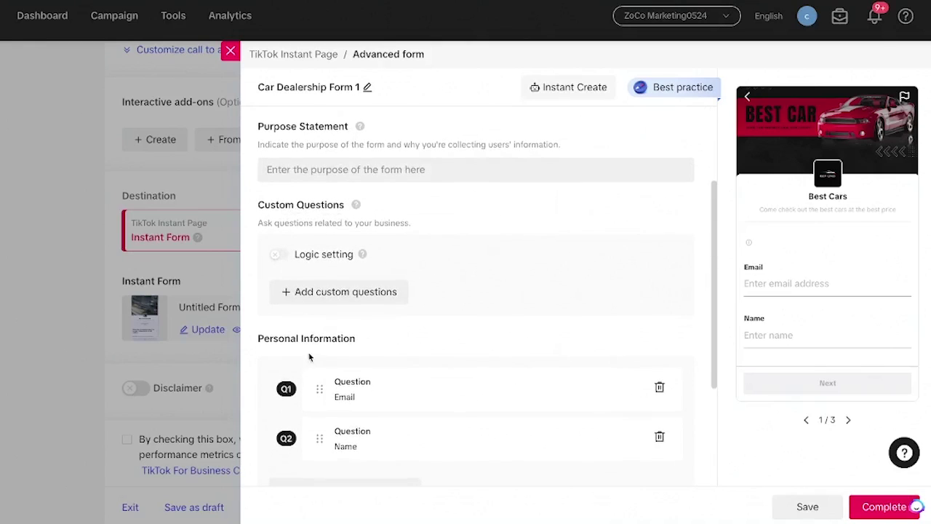
pyautogui.scroll(-1, 275, 354)
# Examine the personal information that can be requested under contact information, user info, demographics and work information.
pyautogui.click(349, 394)
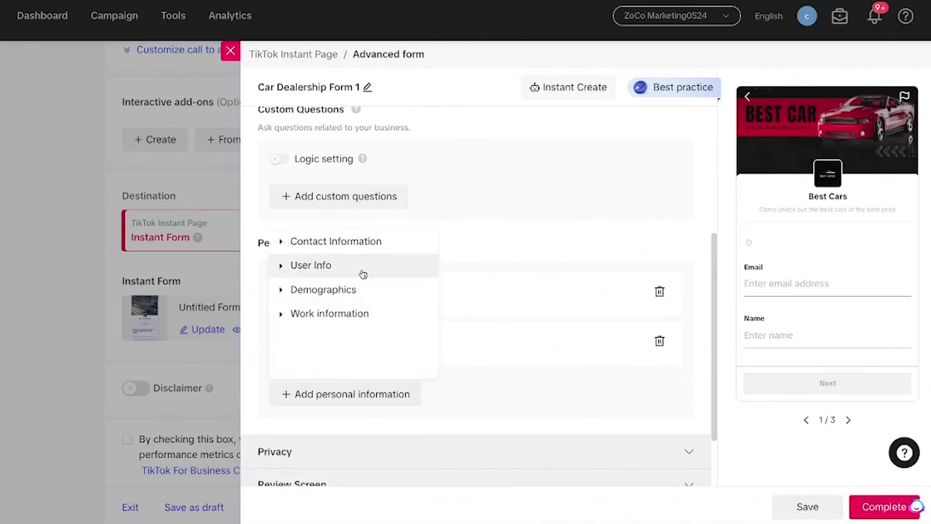
pyautogui.click(310, 245)
pyautogui.click(309, 246)
pyautogui.click(303, 267)
pyautogui.click(303, 267)
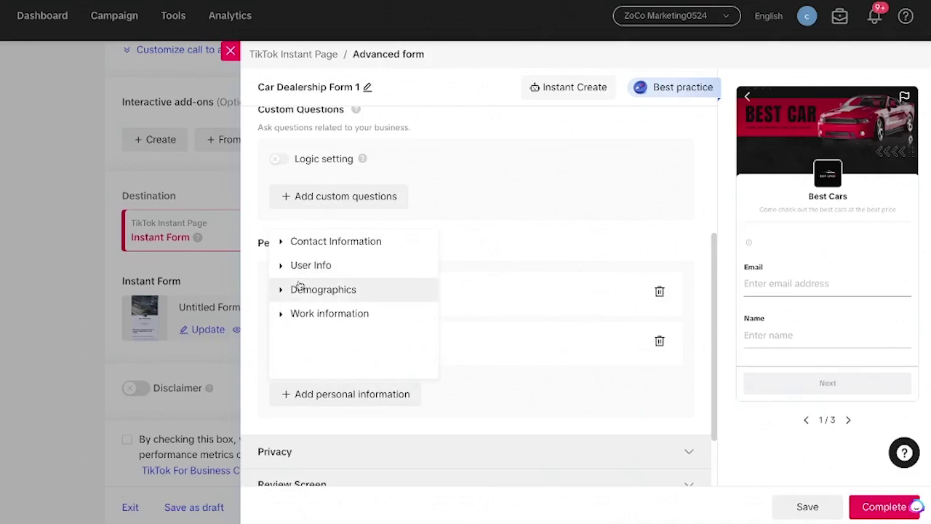
pyautogui.click(297, 291)
pyautogui.click(297, 291)
pyautogui.click(298, 314)
pyautogui.click(310, 320)
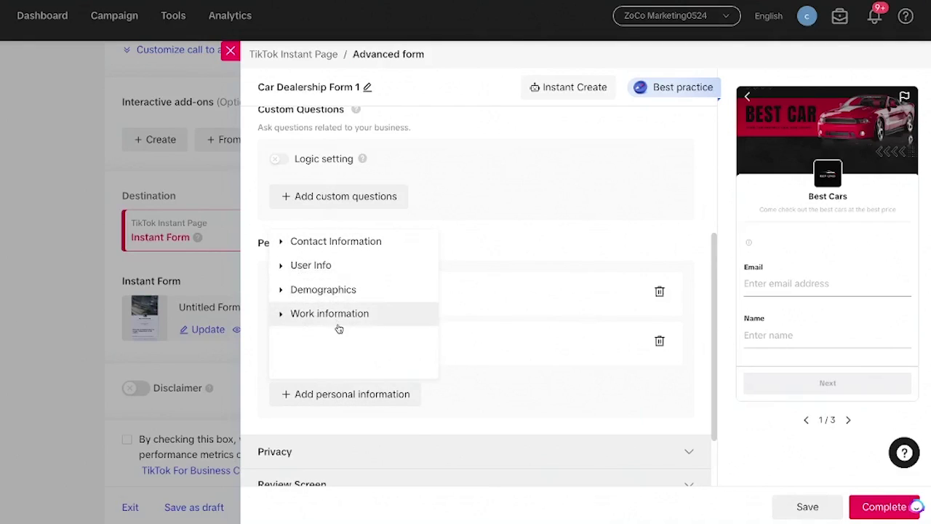
pyautogui.click(360, 324)
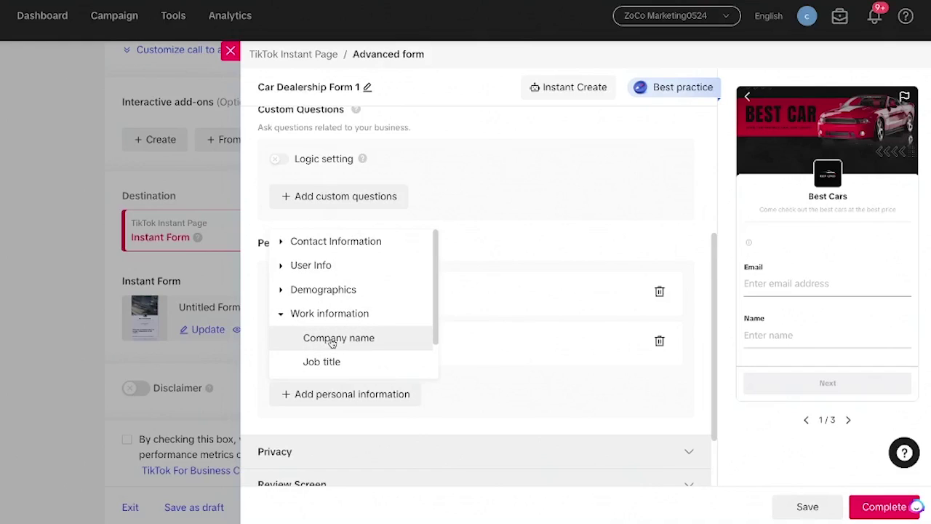
# Add company name to the personal information and set the purpose statement to "Fill out the form to see if the car you are interested in is available".
pyautogui.click(332, 341)
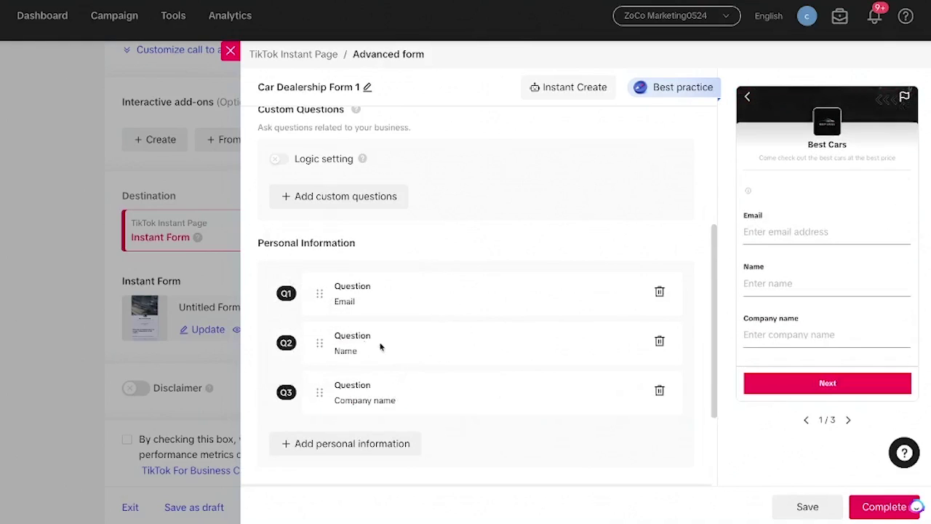
pyautogui.scroll(3, 364, 306)
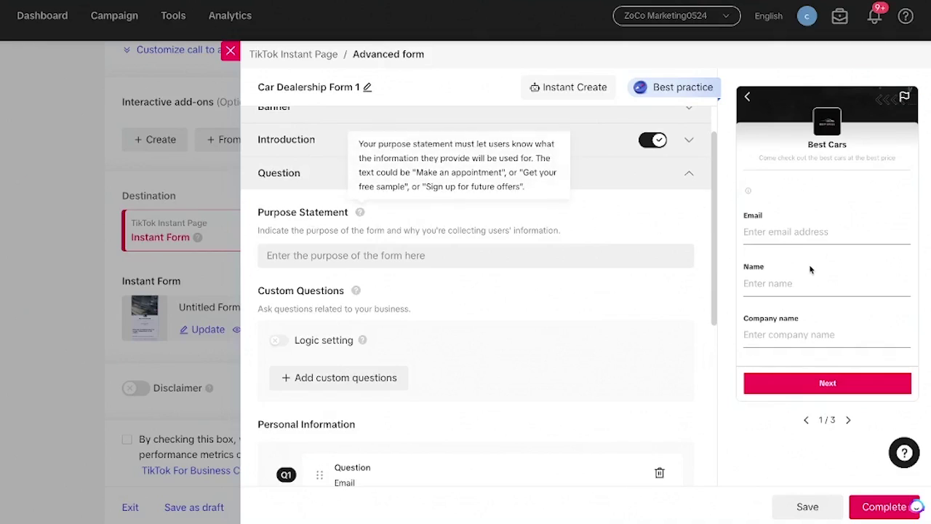
pyautogui.click(336, 253)
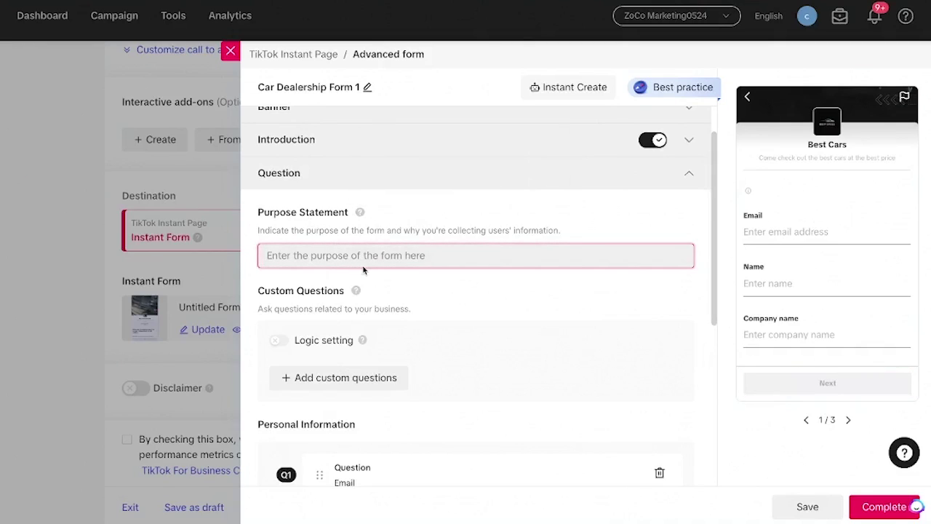
pyautogui.write('Fill out hte f')
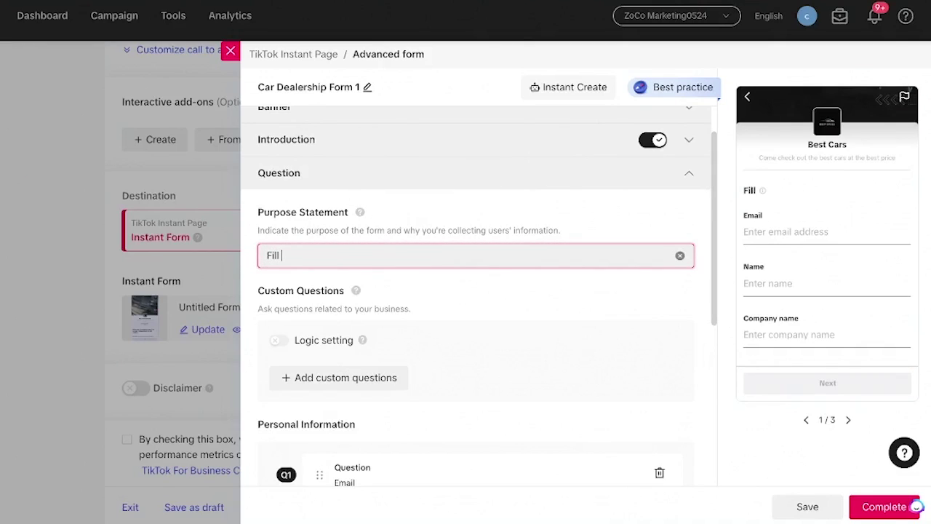
pyautogui.press('BackSpace')
pyautogui.press('BackSpace')
pyautogui.press('BackSpace')
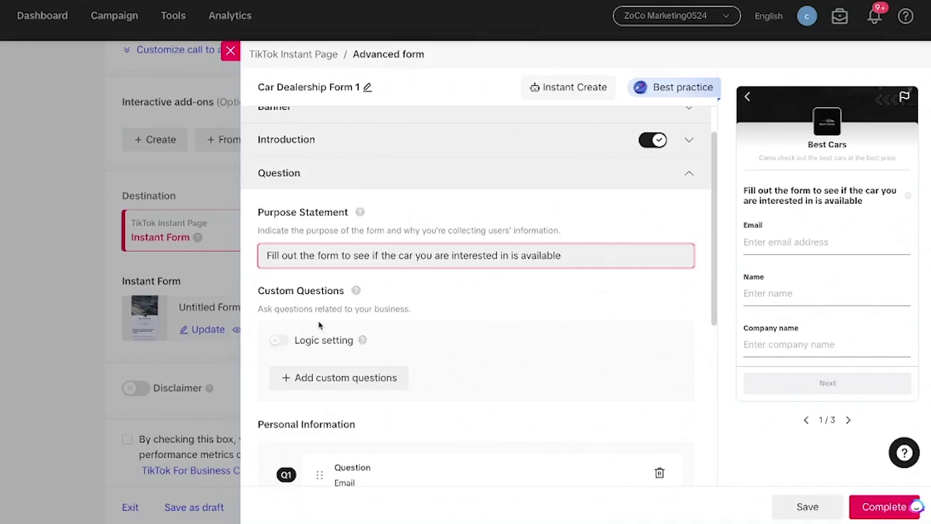
# Add a multiple choice custom question "What Kind of car are you interested in?" with the answers SUV and Sedan.
pyautogui.click(358, 385)
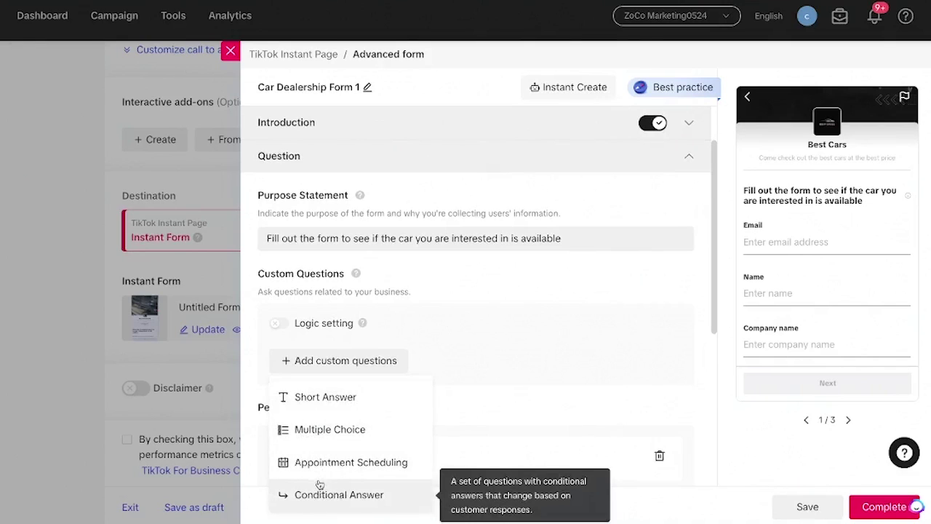
pyautogui.scroll(-1, 305, 378)
pyautogui.click(312, 398)
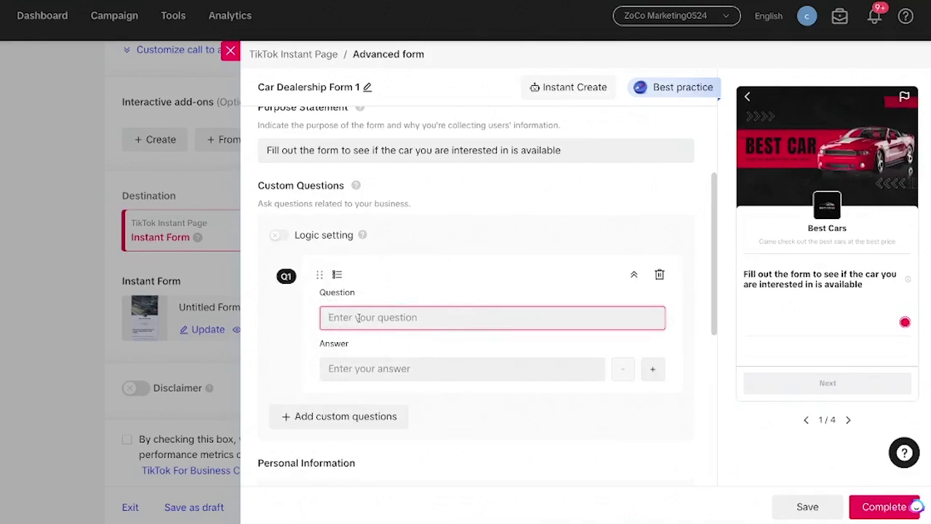
pyautogui.write('What Kind of car are you interested in?')
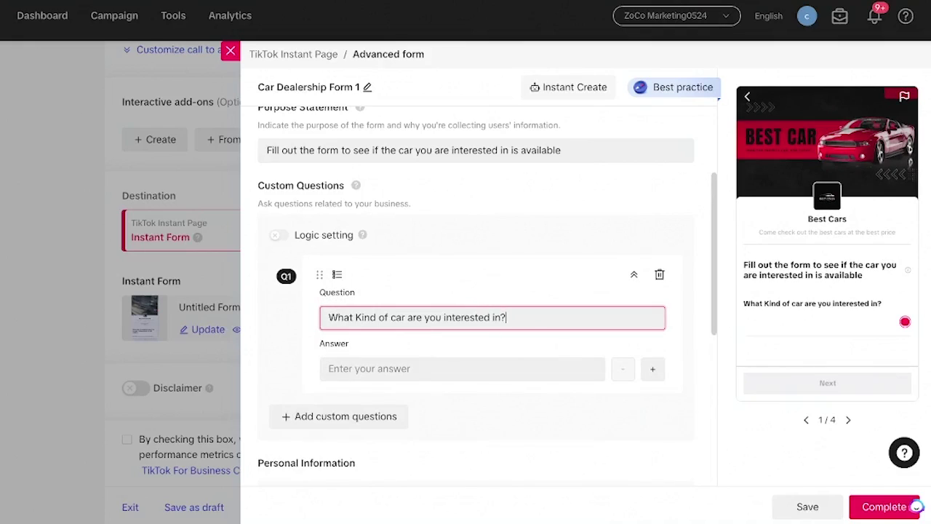
pyautogui.click(355, 369)
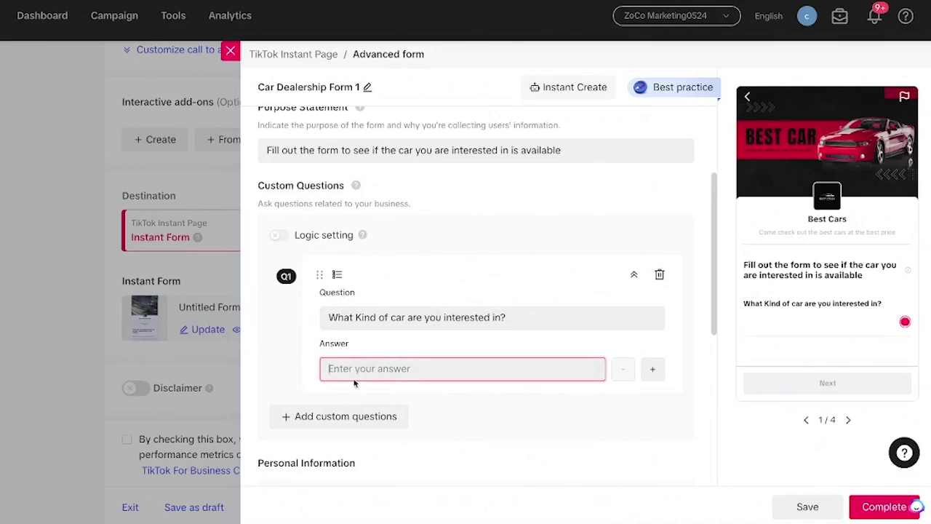
pyautogui.write('SUV')
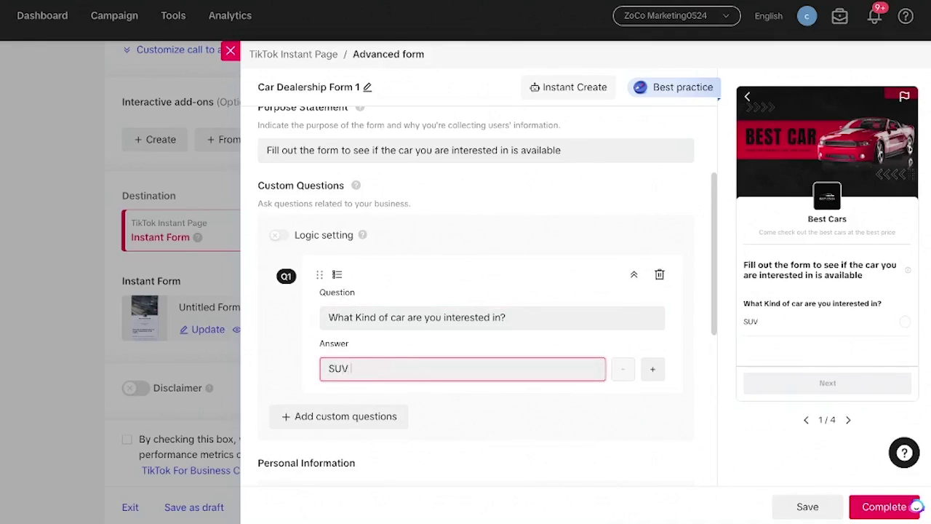
pyautogui.click(654, 370)
pyautogui.write('Sed')
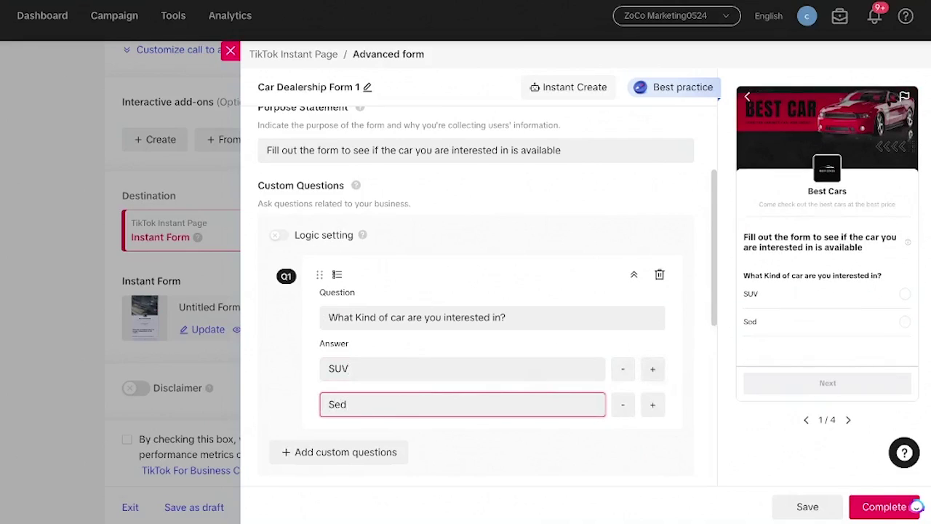
pyautogui.write('an')
# Add an appointment scheduling question asking "When are you available for an appointment?" with the confirmation message enabled.
pyautogui.scroll(-2, 344, 423)
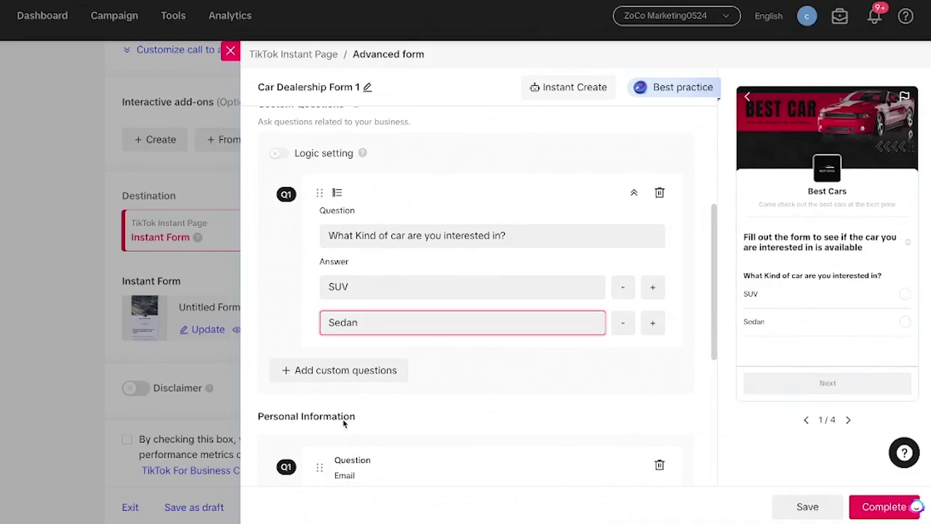
pyautogui.click(338, 377)
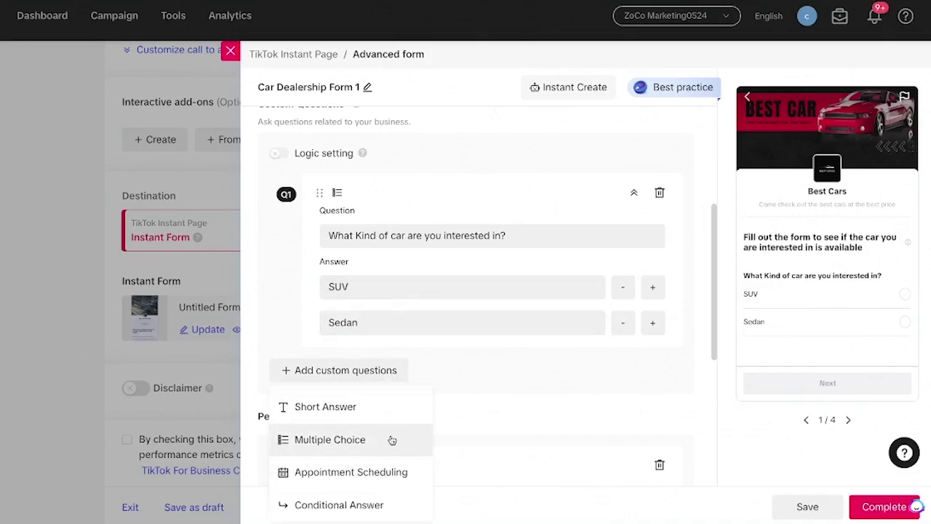
pyautogui.click(343, 473)
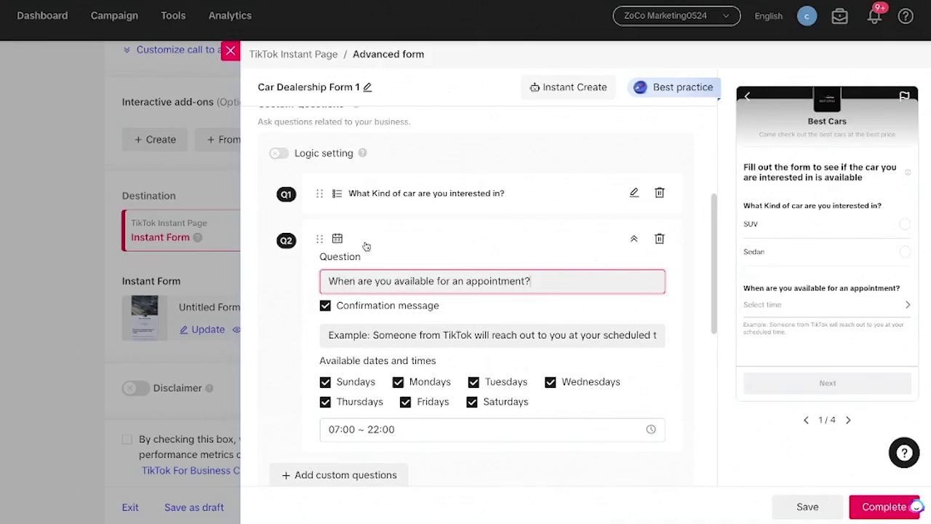
pyautogui.click(325, 306)
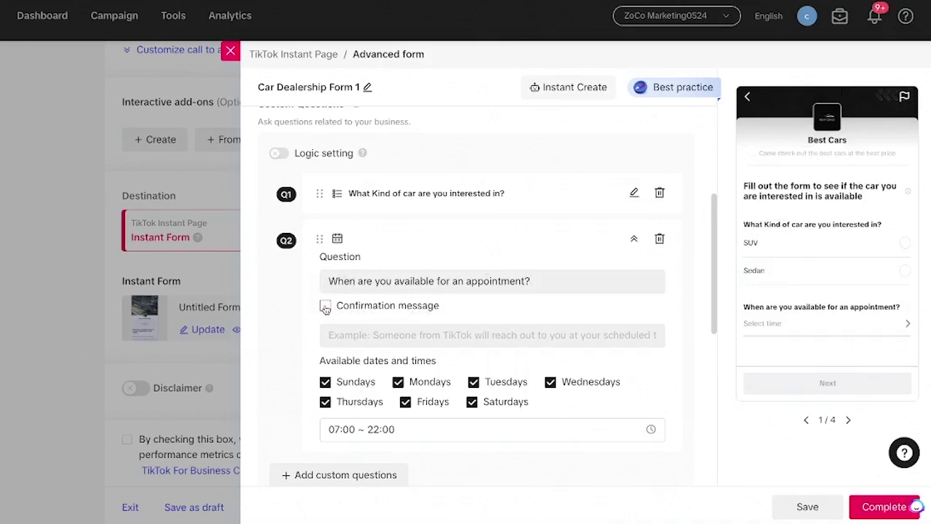
pyautogui.click(326, 306)
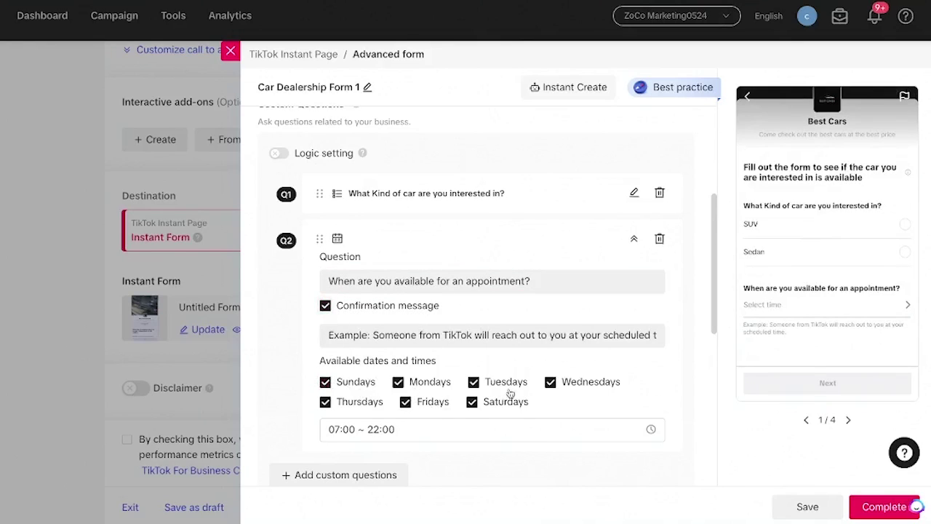
# Turn on the logic setting for the custom questions, with the car question expanded to show its answers.
pyautogui.scroll(1, 473, 369)
pyautogui.scroll(2, 472, 369)
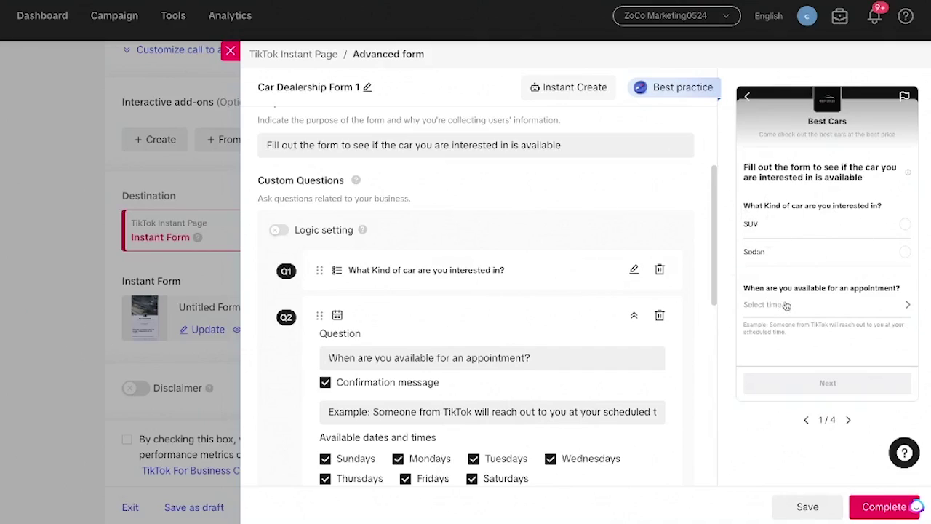
pyautogui.click(281, 231)
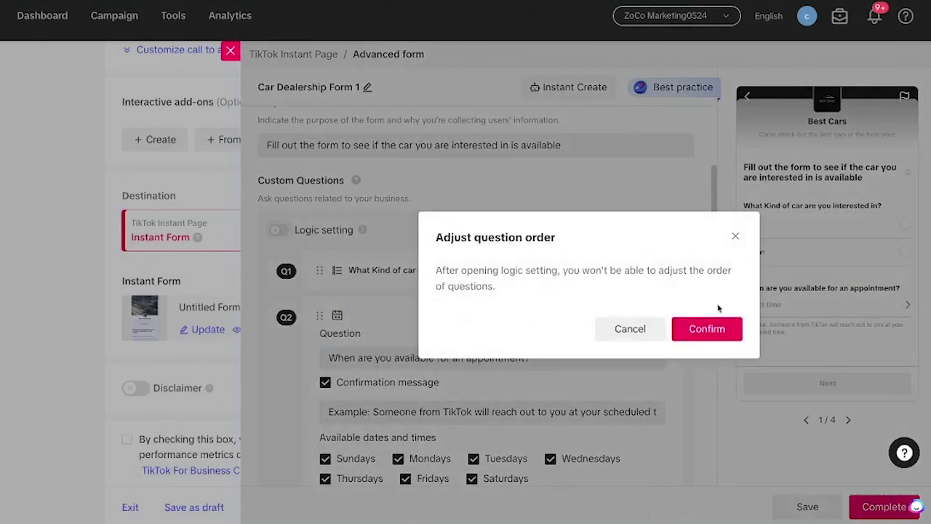
pyautogui.click(735, 236)
pyautogui.click(524, 275)
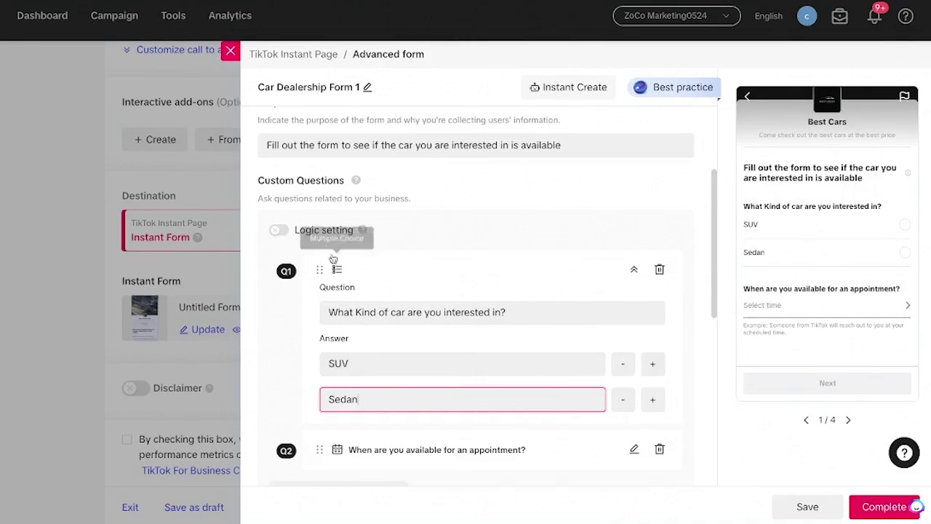
pyautogui.click(278, 230)
pyautogui.click(707, 329)
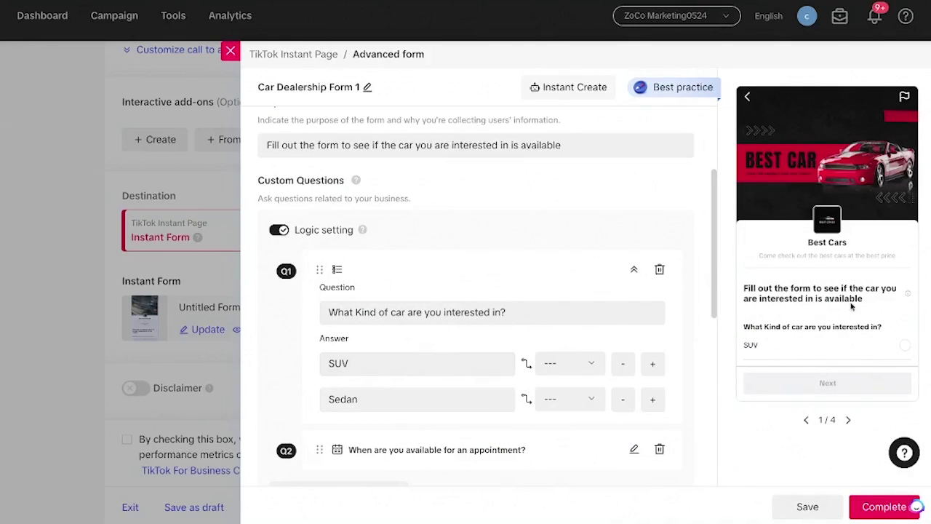
# Set the car question's logic: SUV to Complete custom question and Sedan to Q2, the appointment question.
pyautogui.scroll(-1, 873, 300)
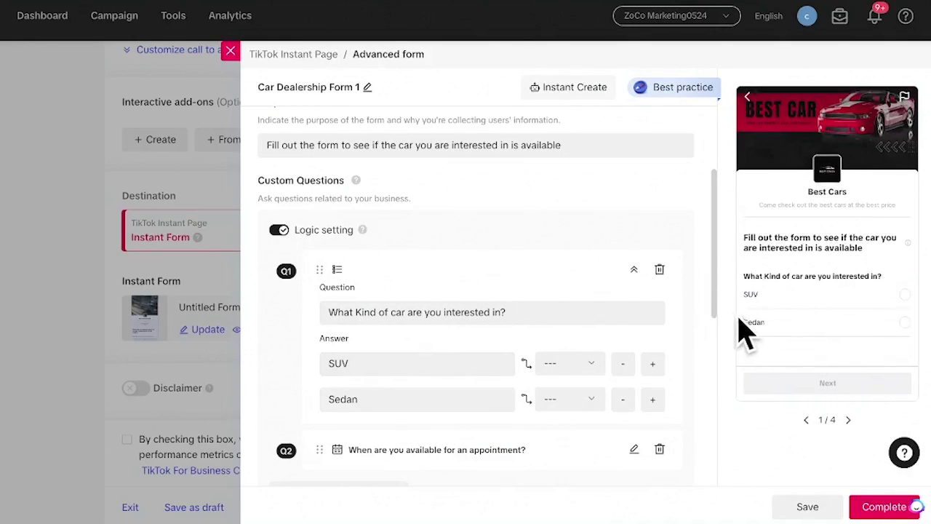
pyautogui.scroll(-1, 354, 364)
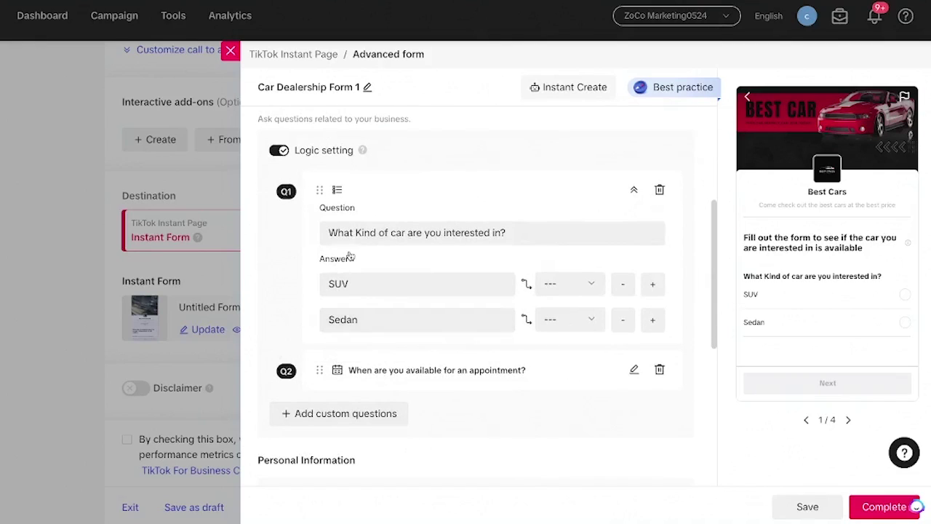
pyautogui.scroll(1, 350, 255)
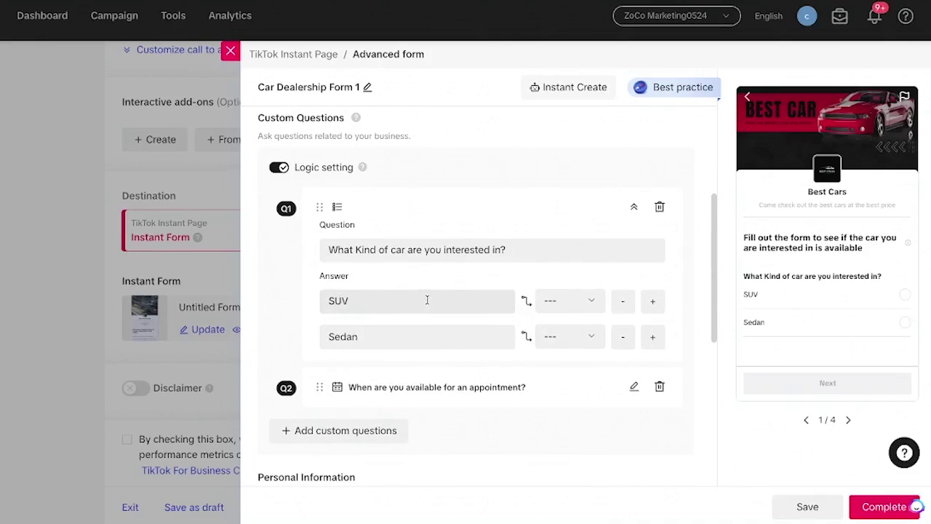
pyautogui.click(563, 304)
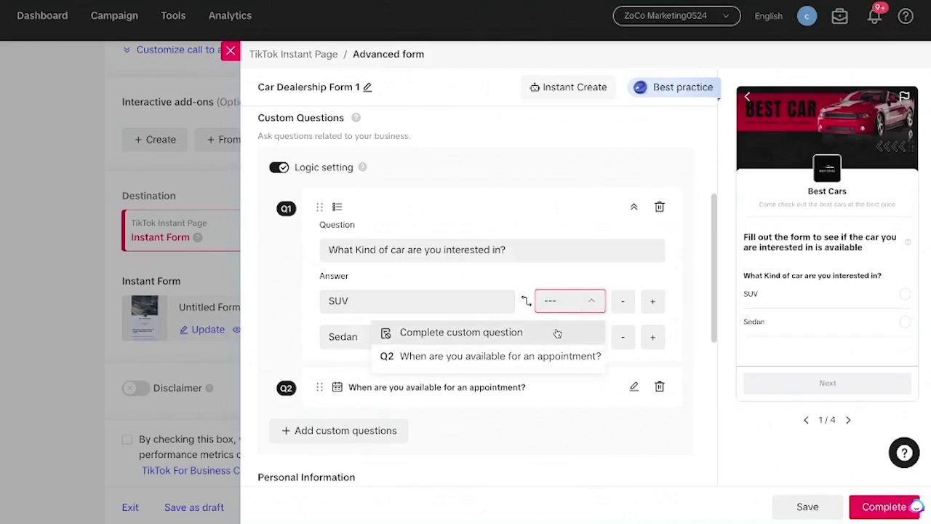
pyautogui.click(473, 333)
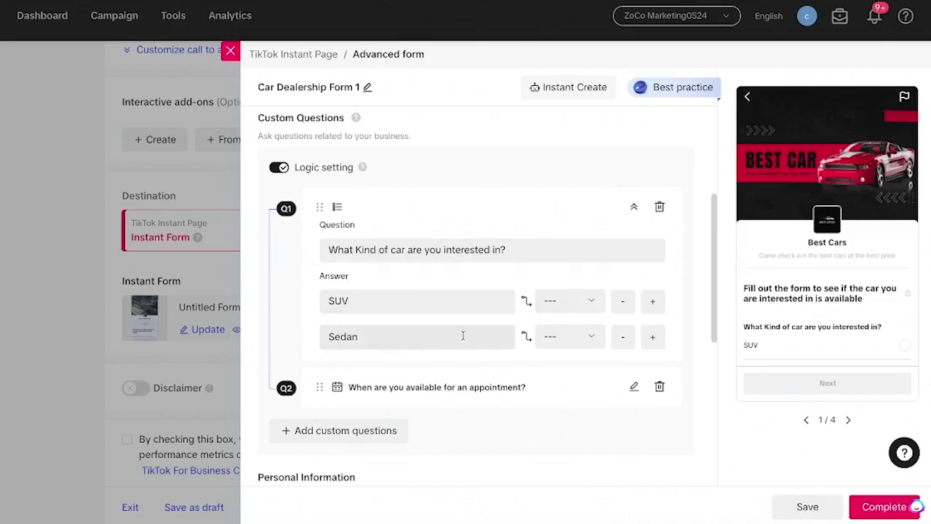
pyautogui.click(560, 338)
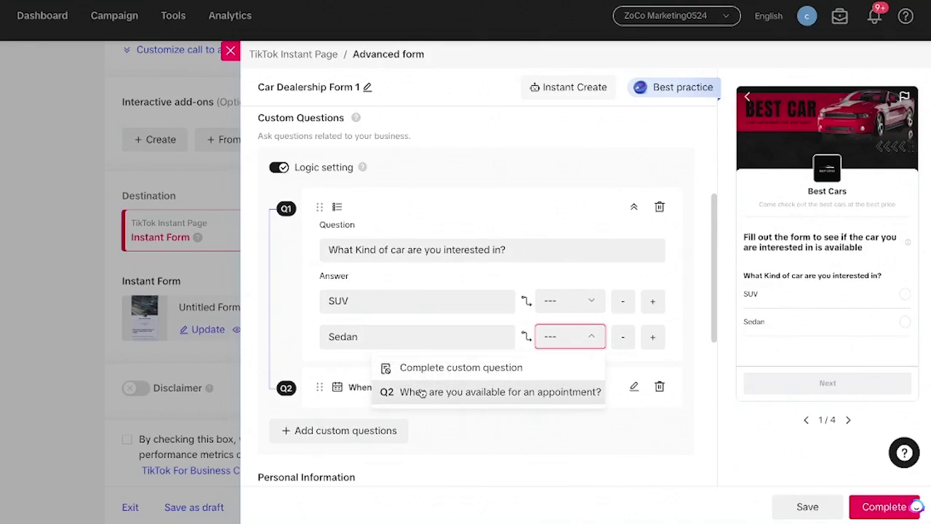
pyautogui.click(416, 389)
pyautogui.scroll(-1, 407, 320)
pyautogui.scroll(1, 386, 304)
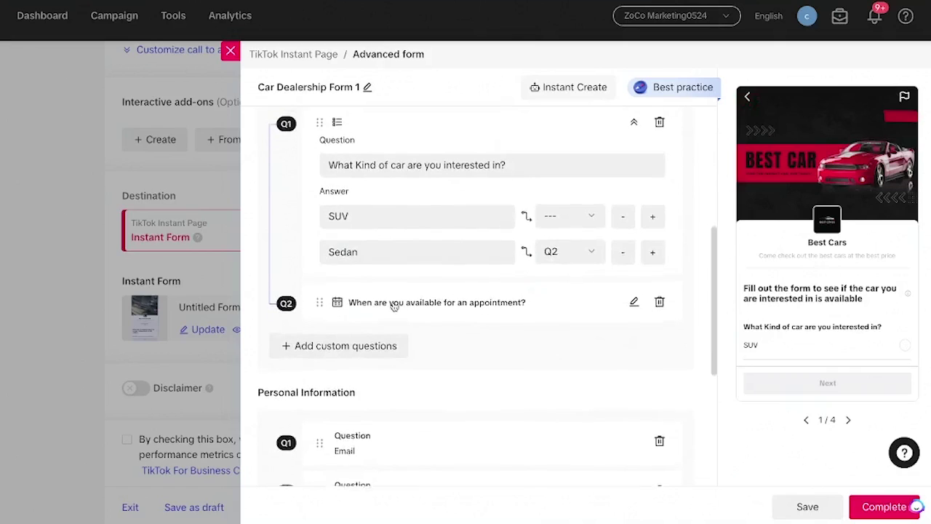
pyautogui.click(590, 262)
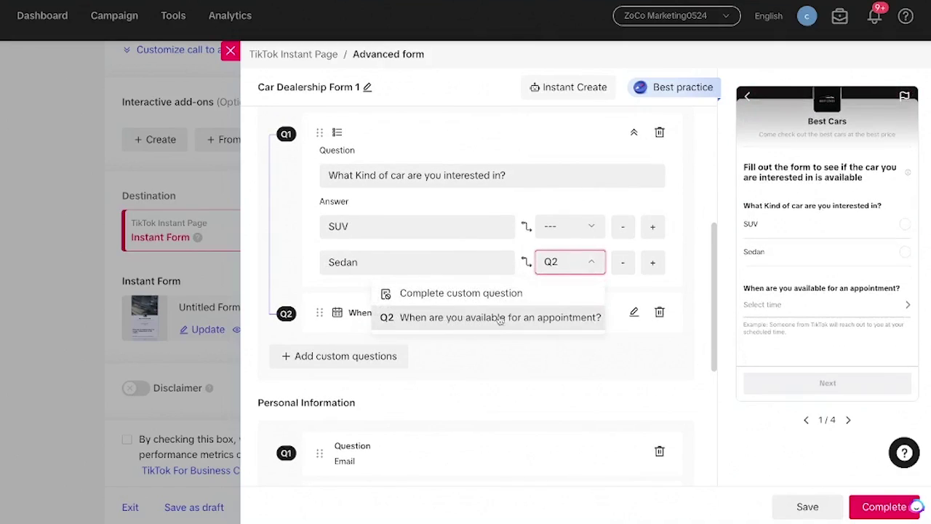
pyautogui.click(421, 258)
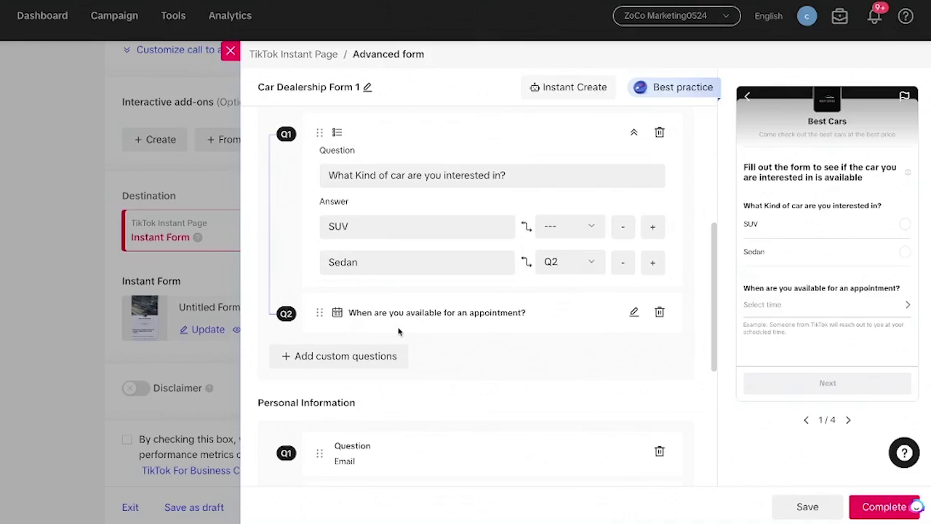
# Enter Best Cars as the company name in the form's privacy section.
pyautogui.scroll(-1, 411, 240)
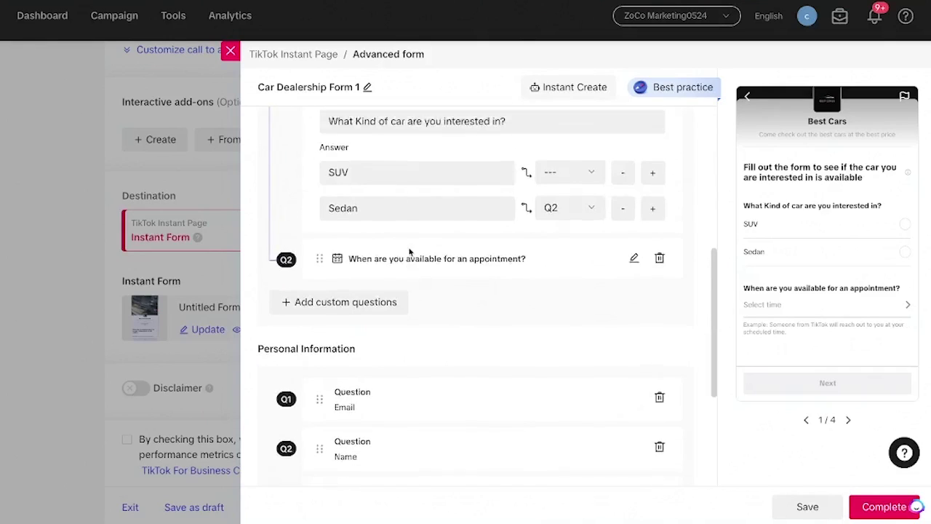
pyautogui.scroll(3, 422, 269)
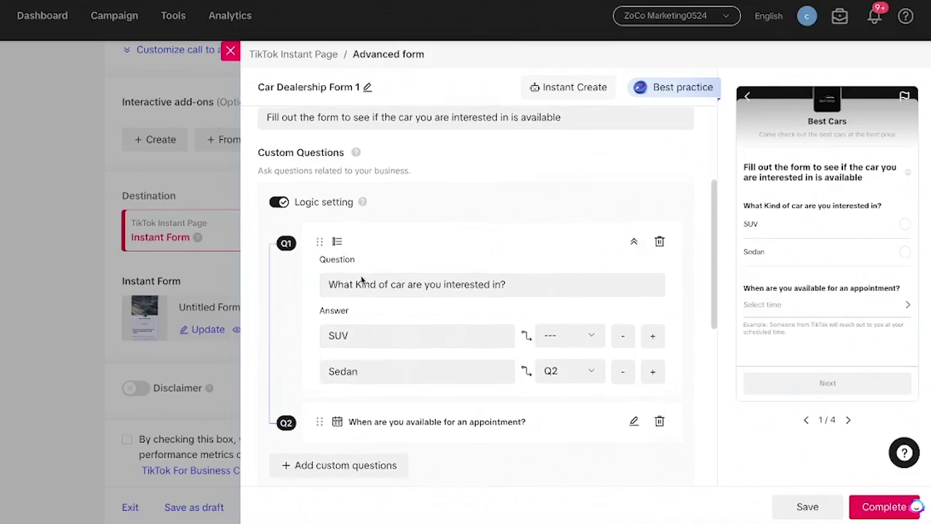
pyautogui.scroll(-5, 356, 275)
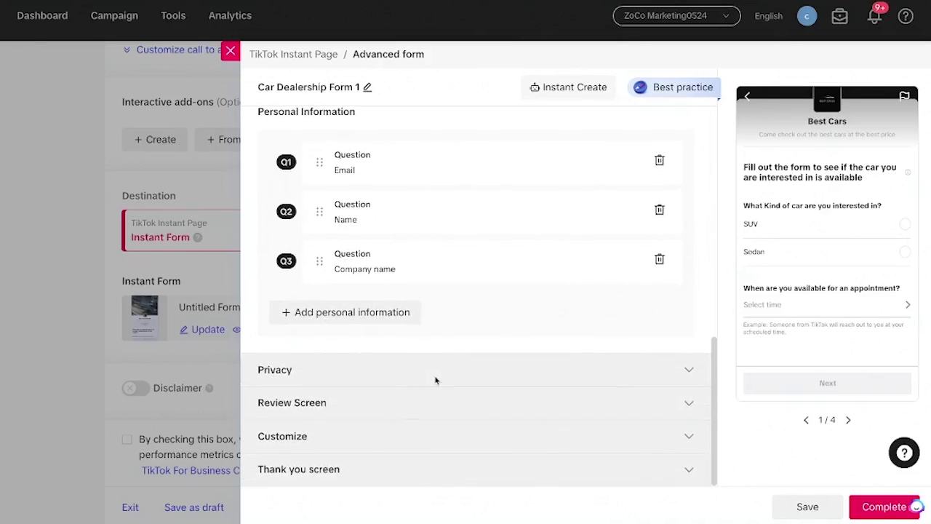
pyautogui.click(419, 372)
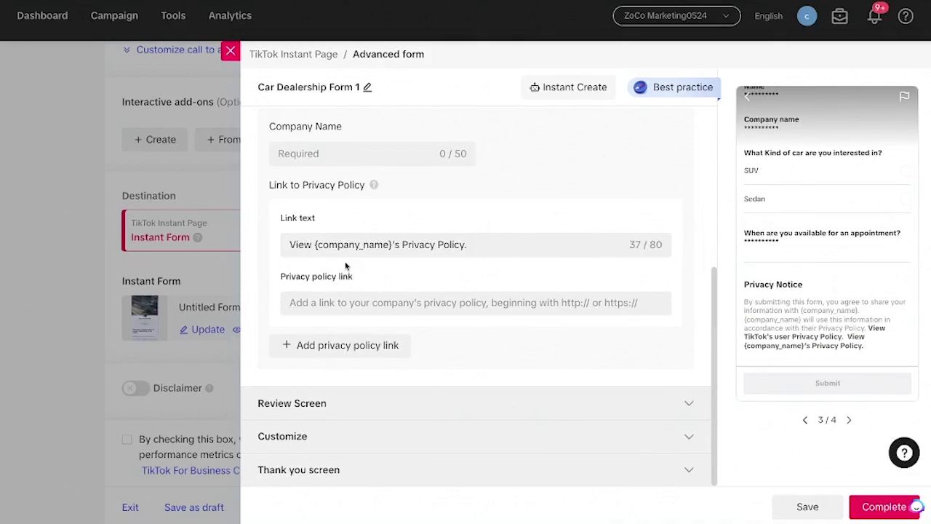
pyautogui.click(295, 155)
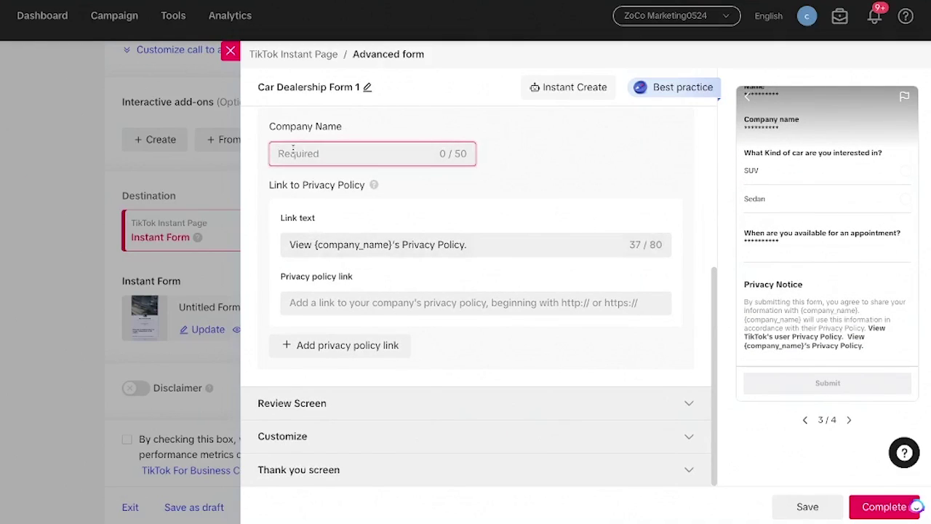
pyautogui.write('ZoC')
pyautogui.press('BackSpace')
pyautogui.press('BackSpace')
pyautogui.press('BackSpace')
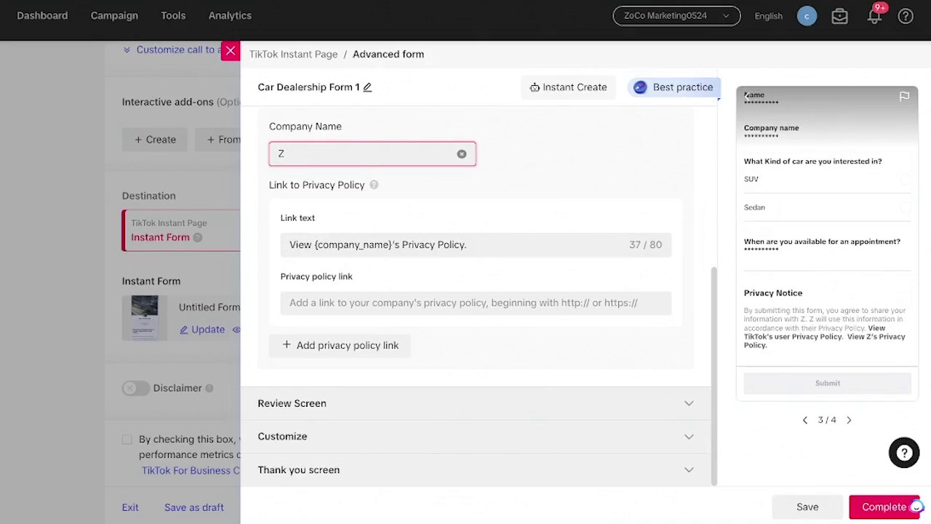
pyautogui.write('Best Cars')
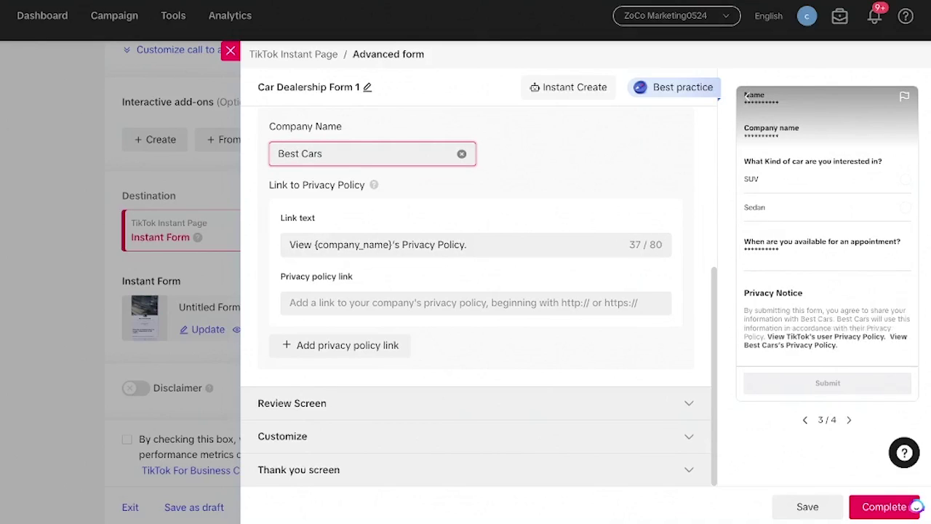
pyautogui.click(224, 244)
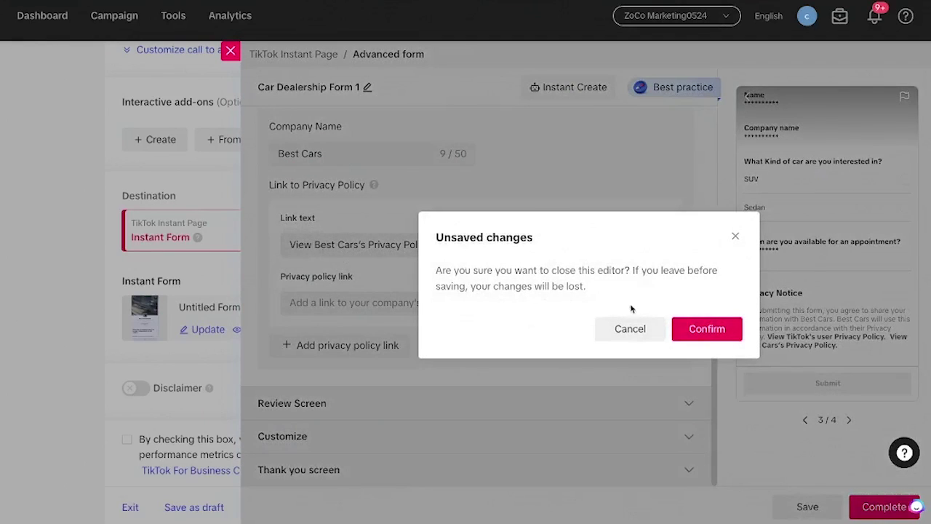
pyautogui.click(735, 237)
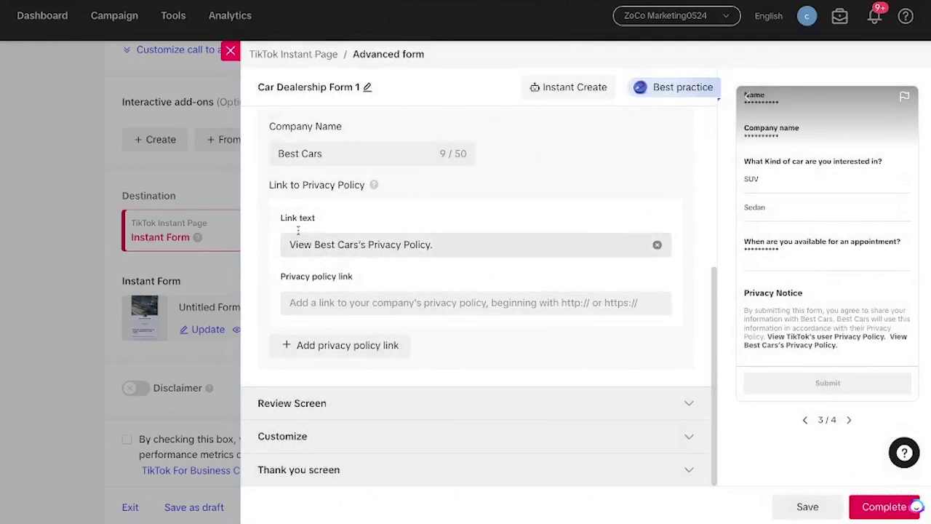
# Switch to the zocomarketing.com website, open its privacy policy page and copy the page's address.
pyautogui.click(302, 305)
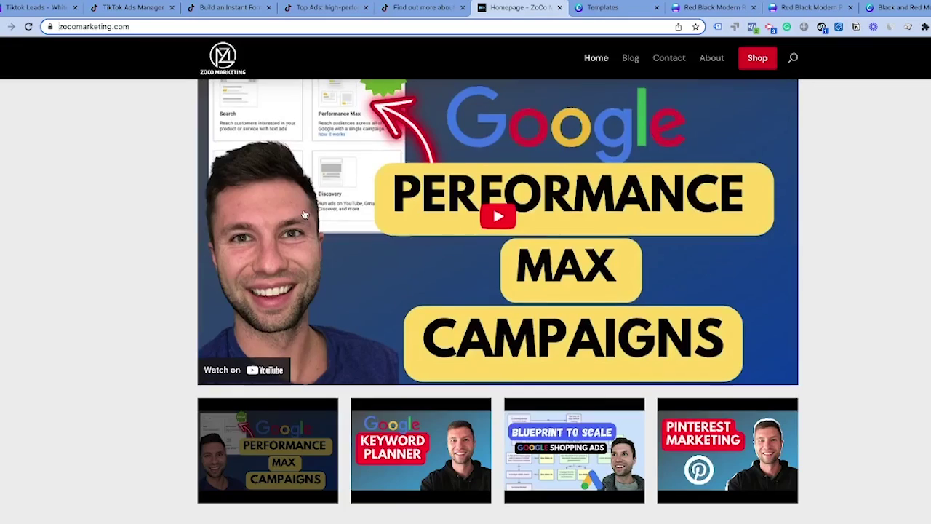
pyautogui.scroll(-5, 287, 201)
pyautogui.click(304, 486)
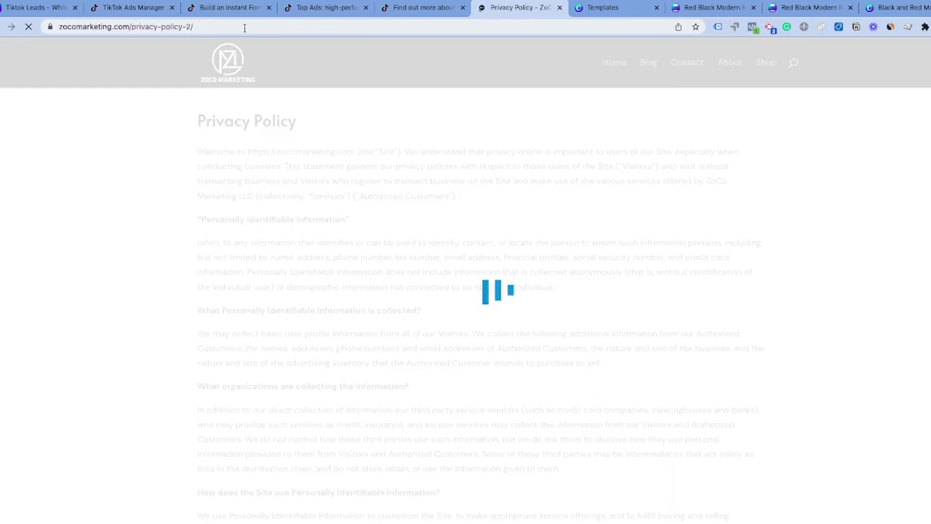
pyautogui.click(241, 26)
pyautogui.hotkey('ctrl', 'c')
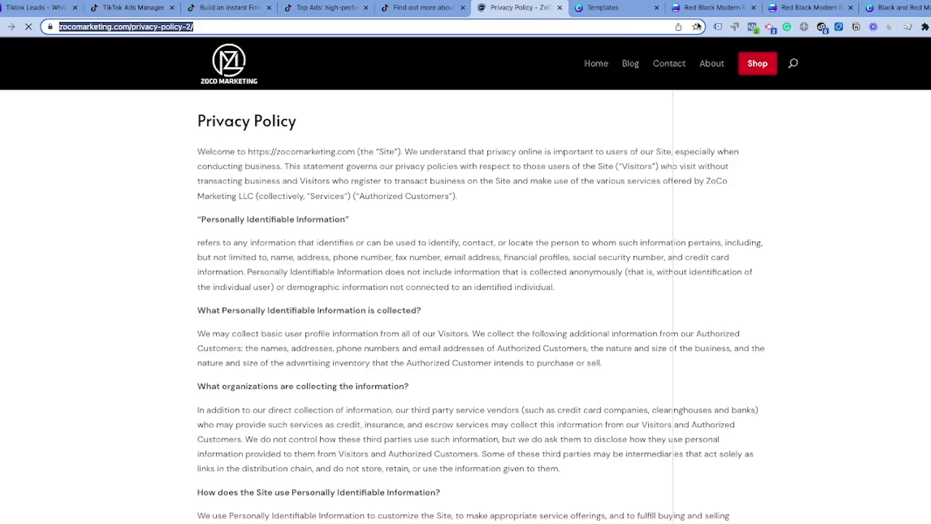
pyautogui.click(328, 10)
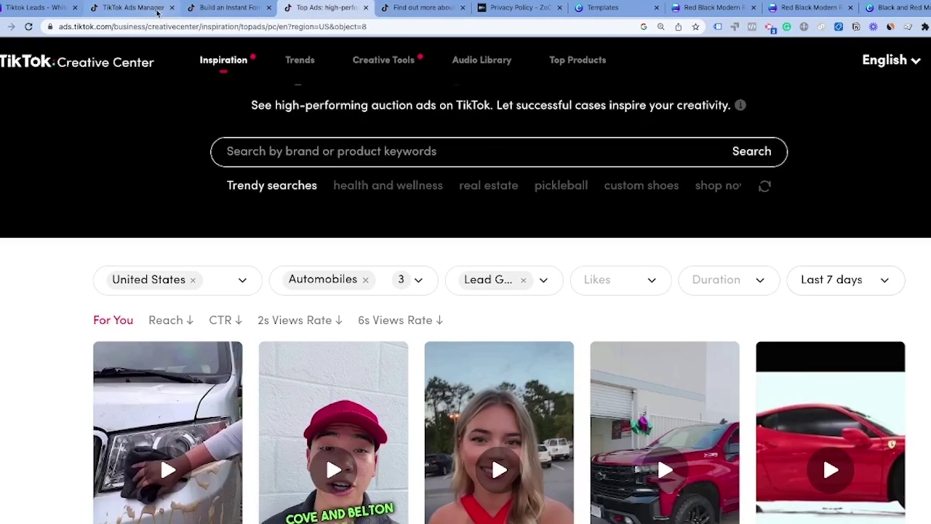
pyautogui.click(131, 8)
pyautogui.click(474, 375)
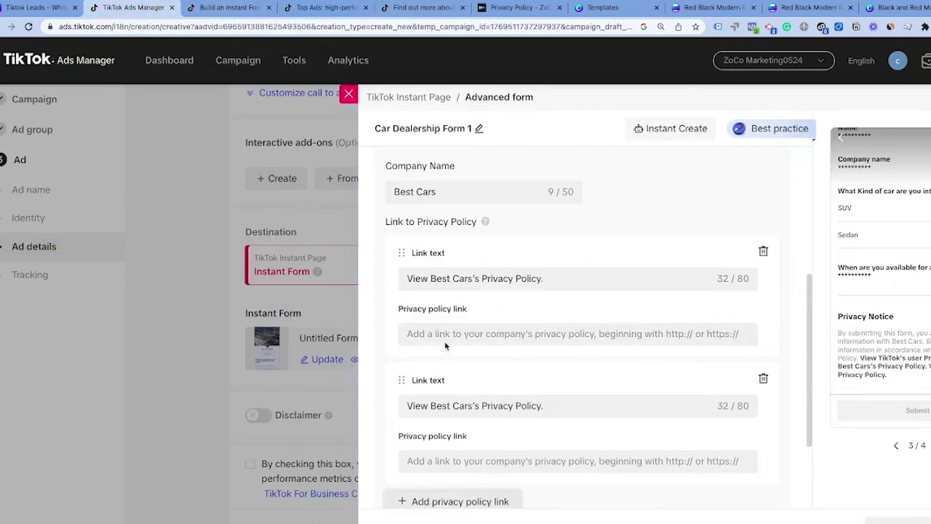
pyautogui.click(766, 381)
pyautogui.click(488, 337)
pyautogui.hotkey('ctrl', 'v')
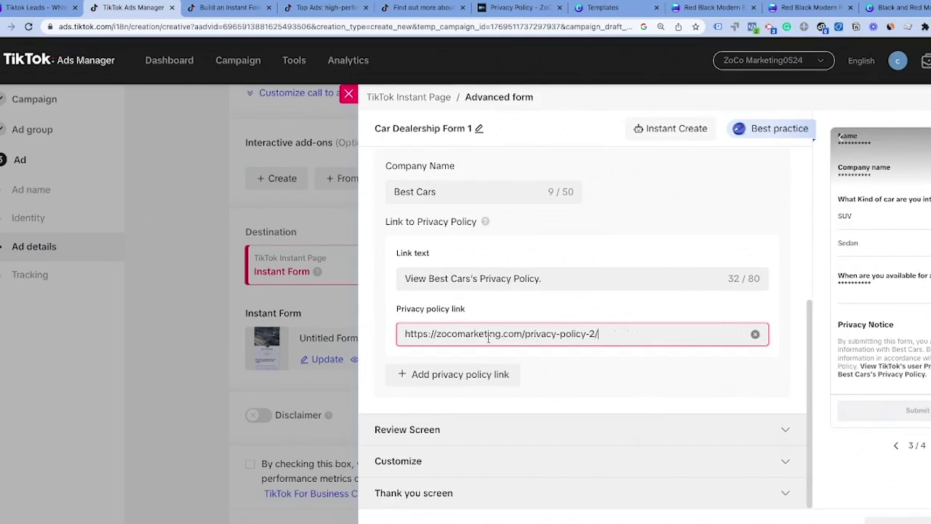
pyautogui.click(657, 379)
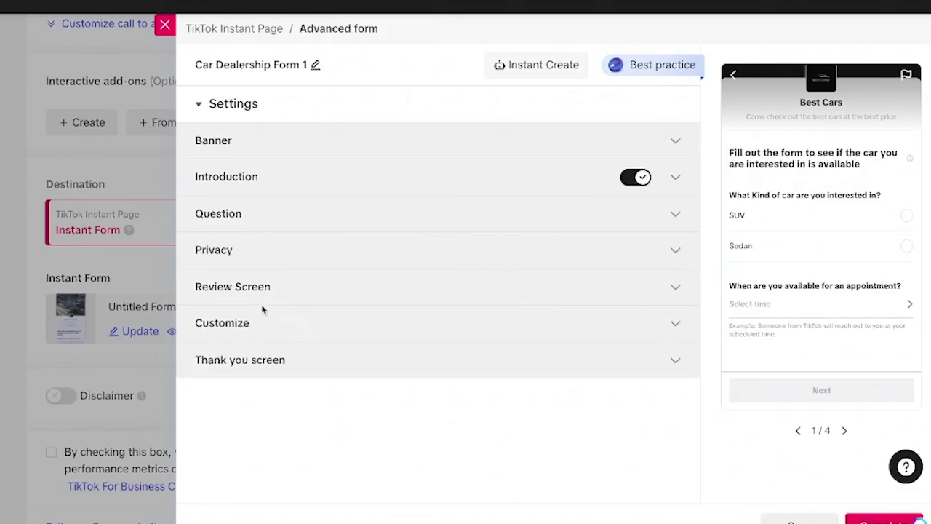
# Try a custom text block reading "test" in the form, and delete it.
pyautogui.click(513, 333)
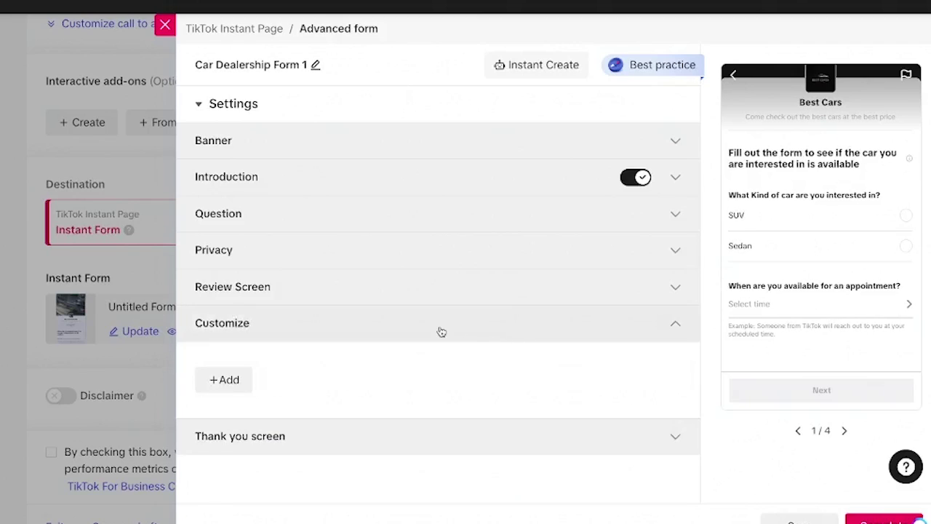
pyautogui.click(209, 383)
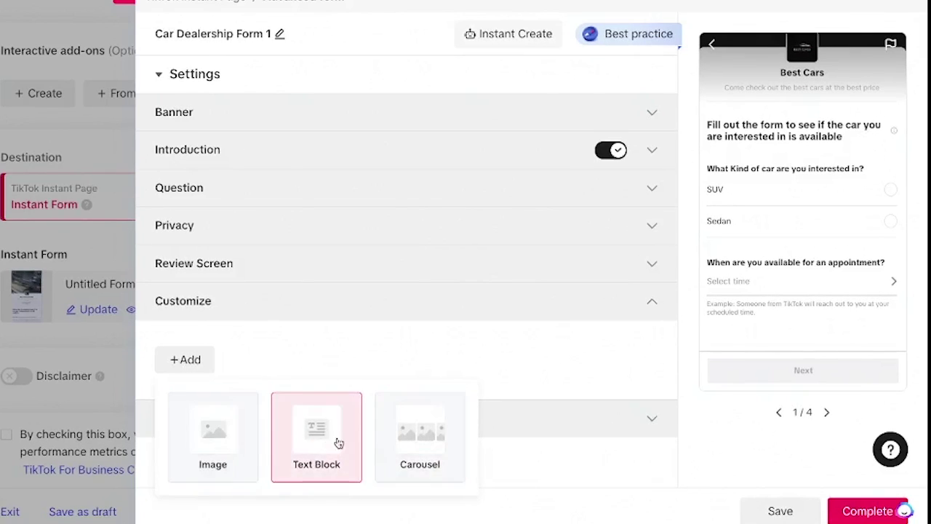
pyautogui.click(371, 458)
pyautogui.scroll(-1, 819, 316)
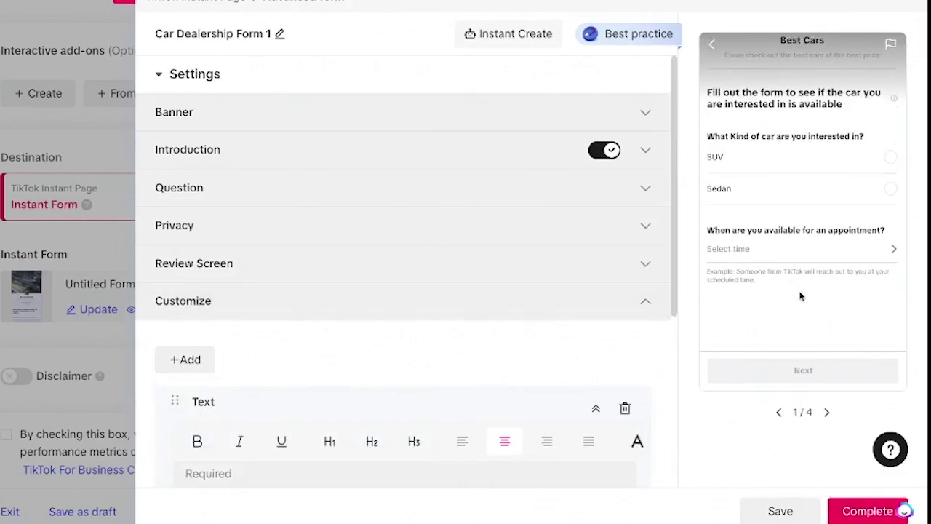
pyautogui.moveTo(204, 401); pyautogui.dragTo(243, 455)
pyautogui.click(217, 390)
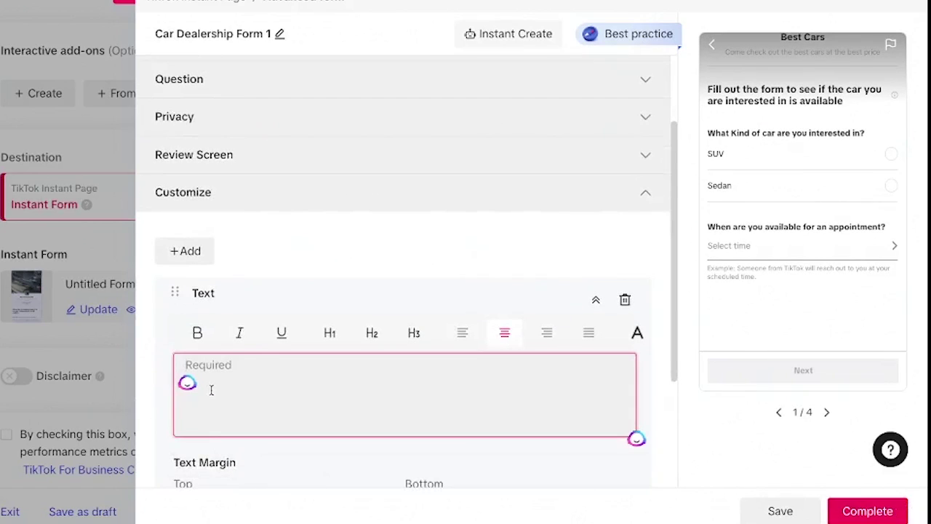
pyautogui.write('test')
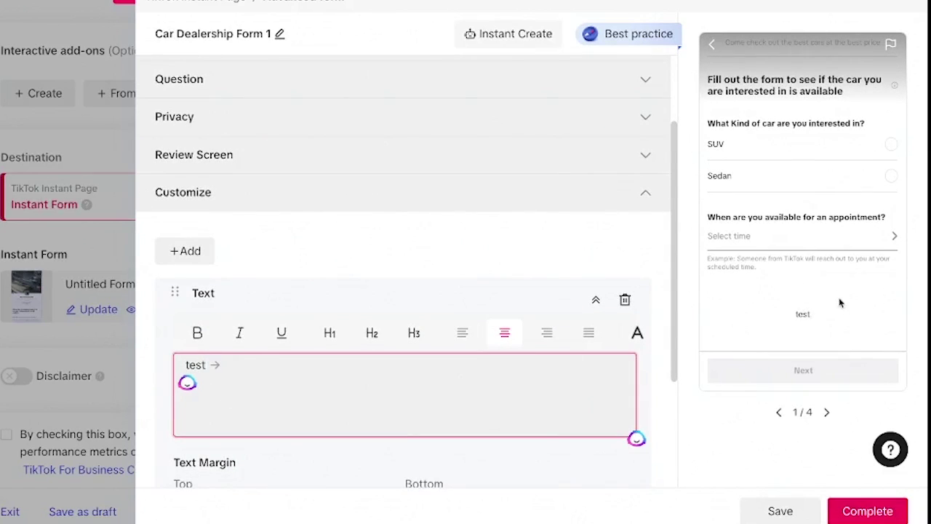
pyautogui.moveTo(674, 214); pyautogui.dragTo(620, 259)
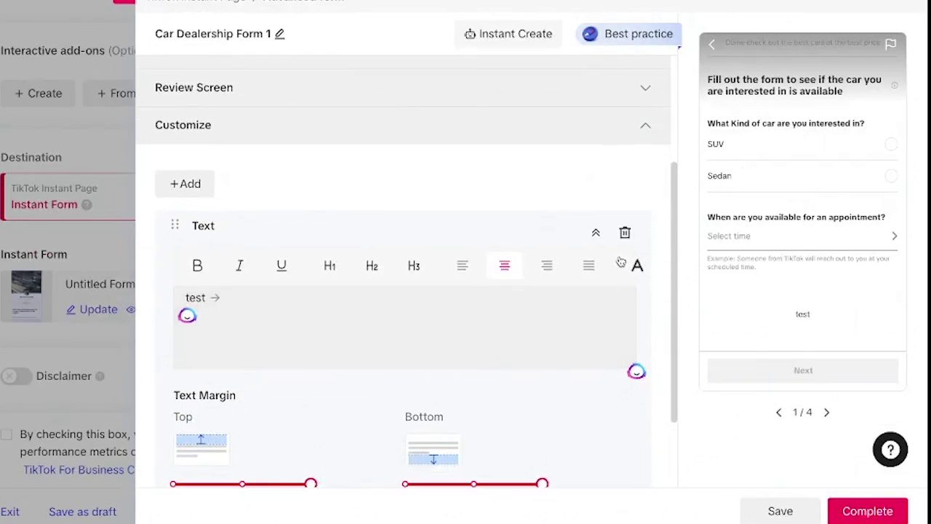
pyautogui.click(622, 235)
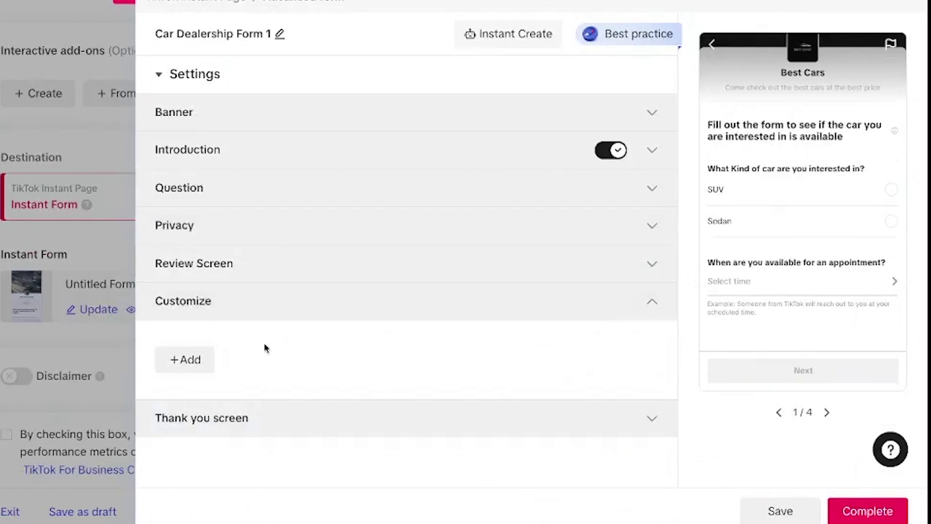
pyautogui.click(361, 426)
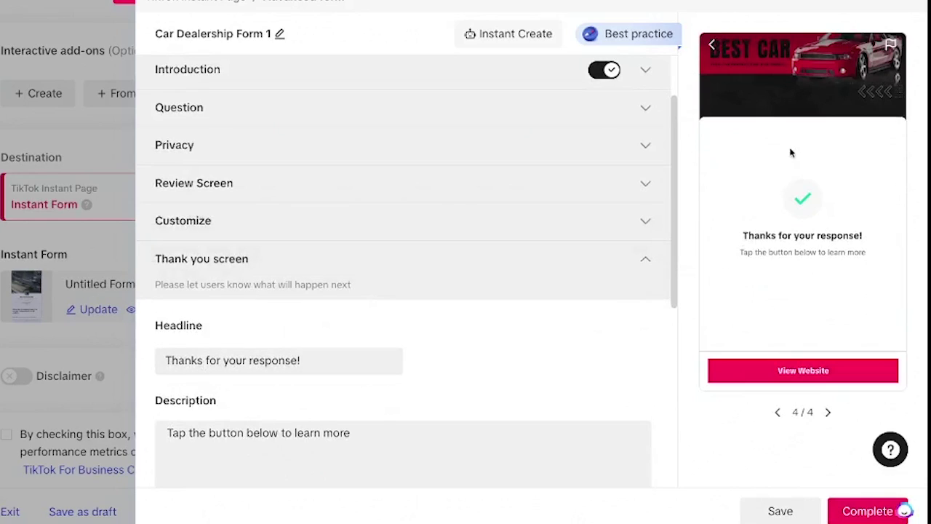
pyautogui.scroll(-2, 618, 275)
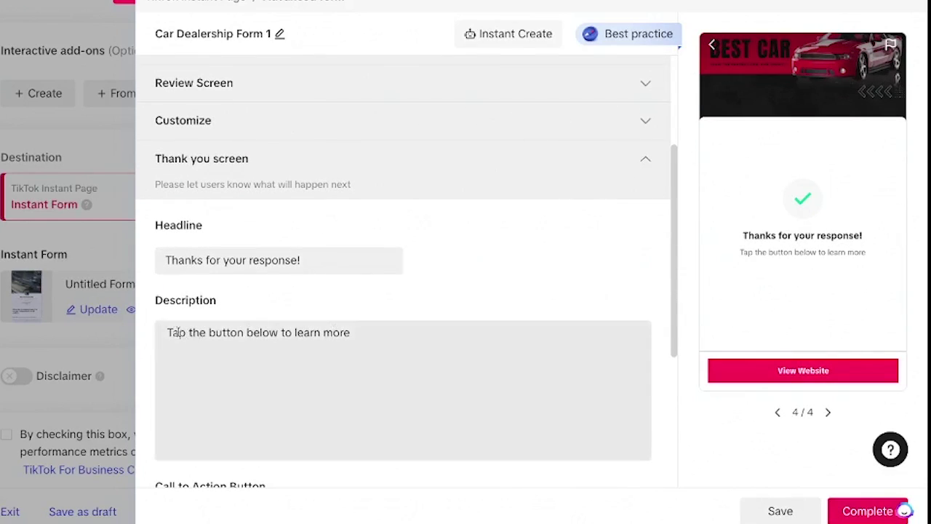
pyautogui.click(339, 342)
pyautogui.scroll(-2, 339, 341)
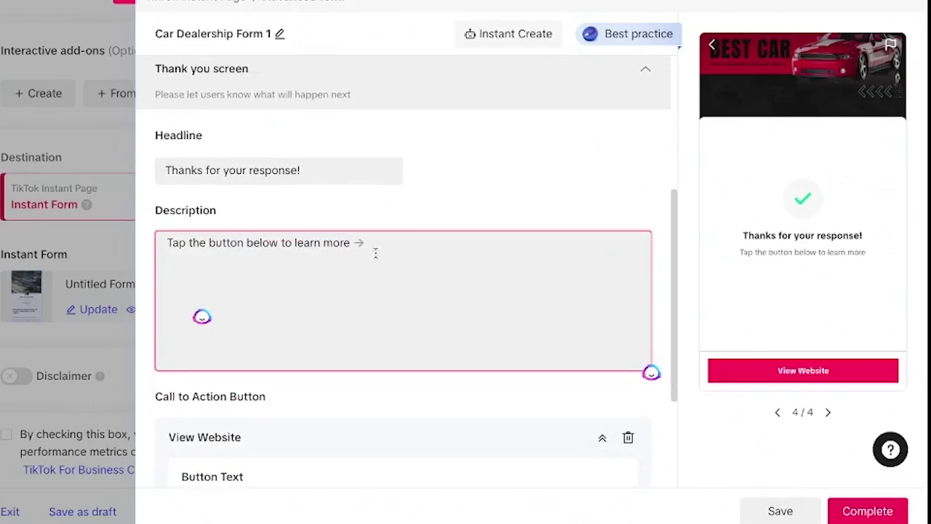
pyautogui.scroll(-3, 219, 283)
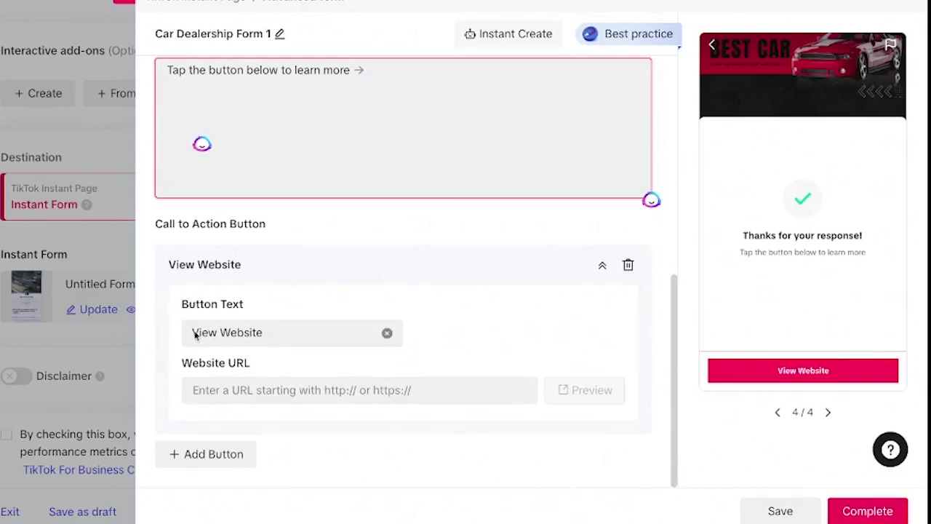
pyautogui.tripleClick(276, 337)
pyautogui.click(313, 337)
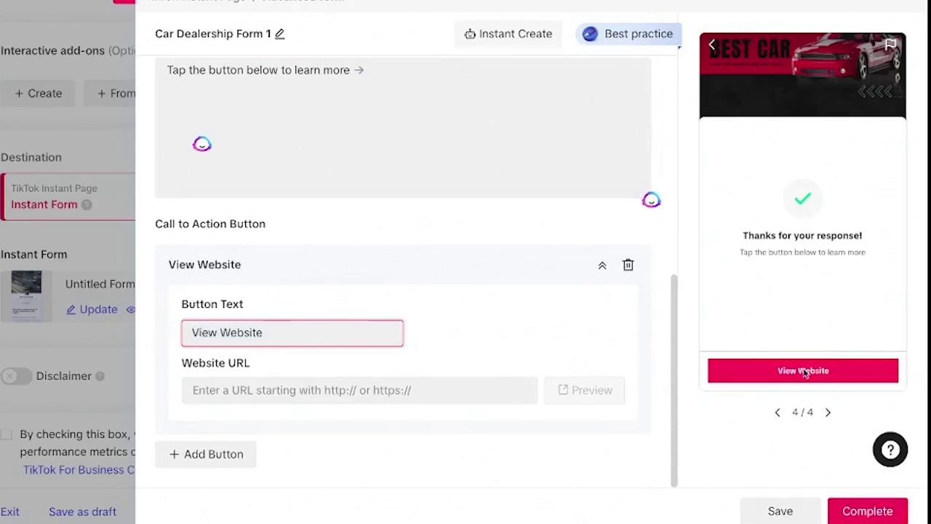
pyautogui.click(222, 390)
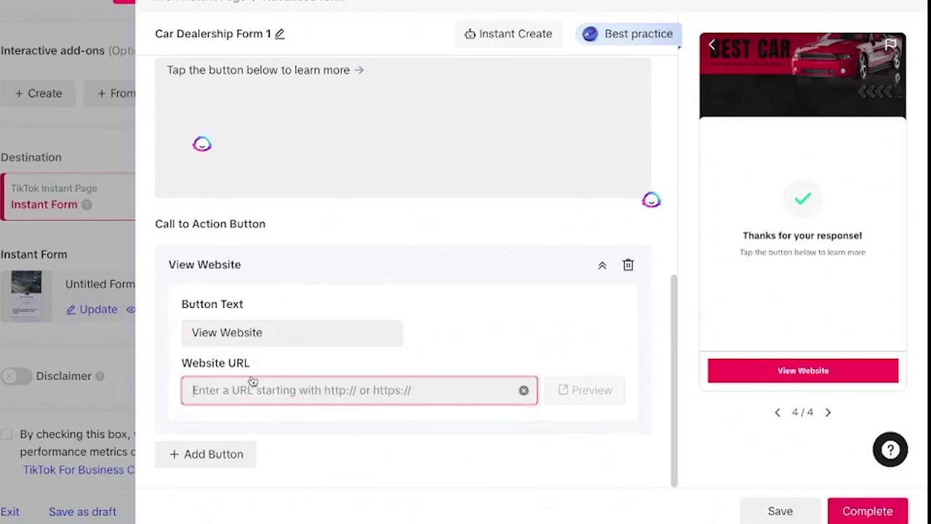
pyautogui.write('www.zocomarketing.com')
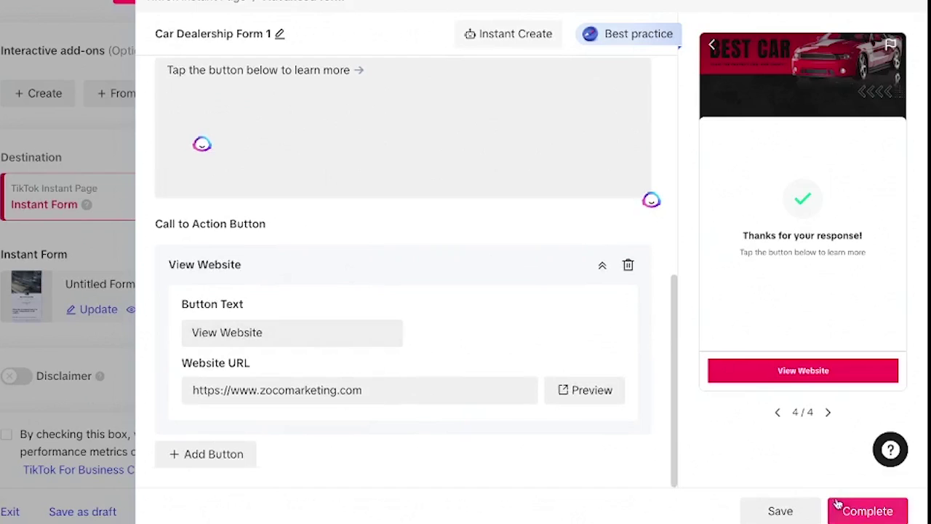
pyautogui.click(869, 512)
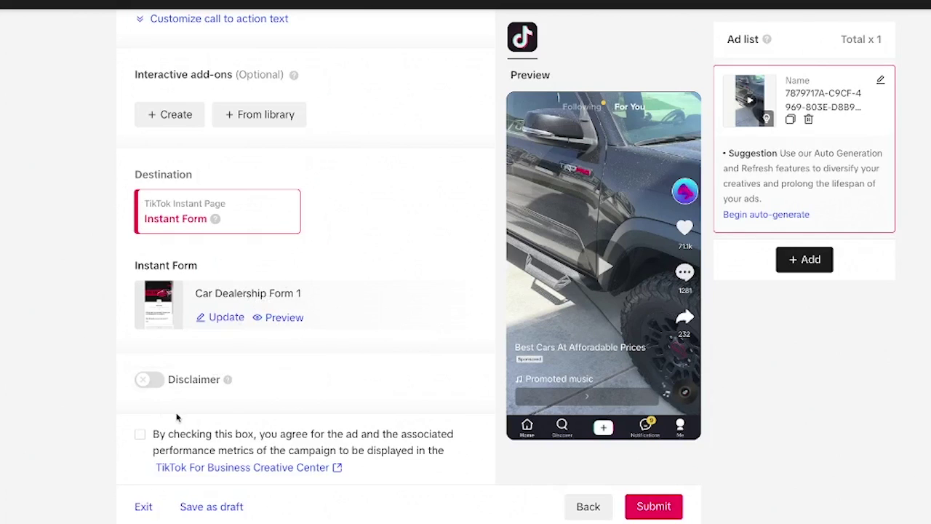
# Try the ad's disclaimer option, and turn it off again.
pyautogui.click(155, 378)
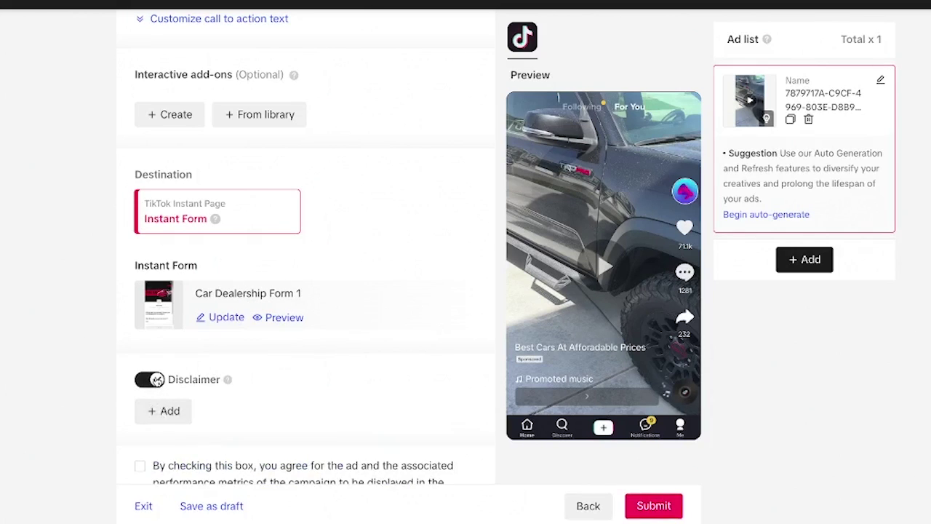
pyautogui.scroll(1, 240, 334)
# Examine the optional tracking settings for website events, app events and third-party tracking URLs.
pyautogui.scroll(-5, 248, 347)
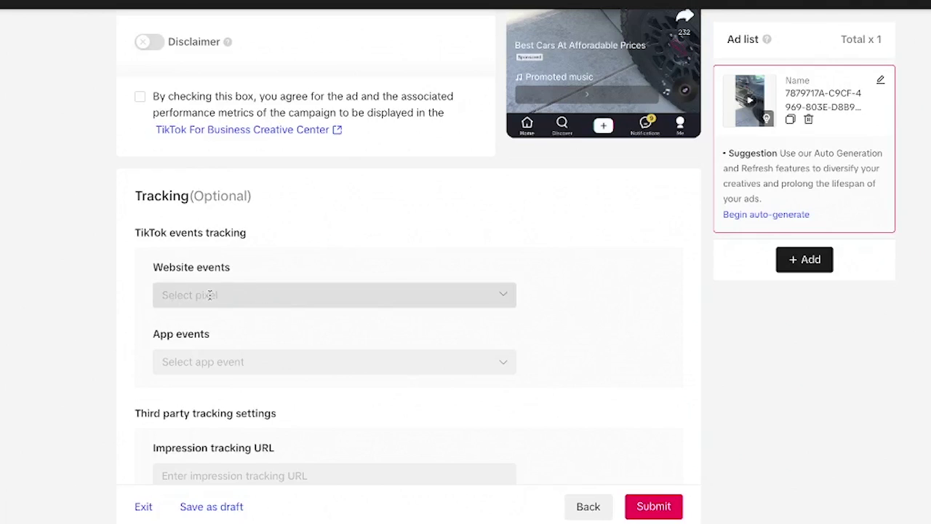
pyautogui.click(210, 295)
pyautogui.click(61, 317)
pyautogui.scroll(-2, 111, 328)
pyautogui.scroll(-2, 102, 330)
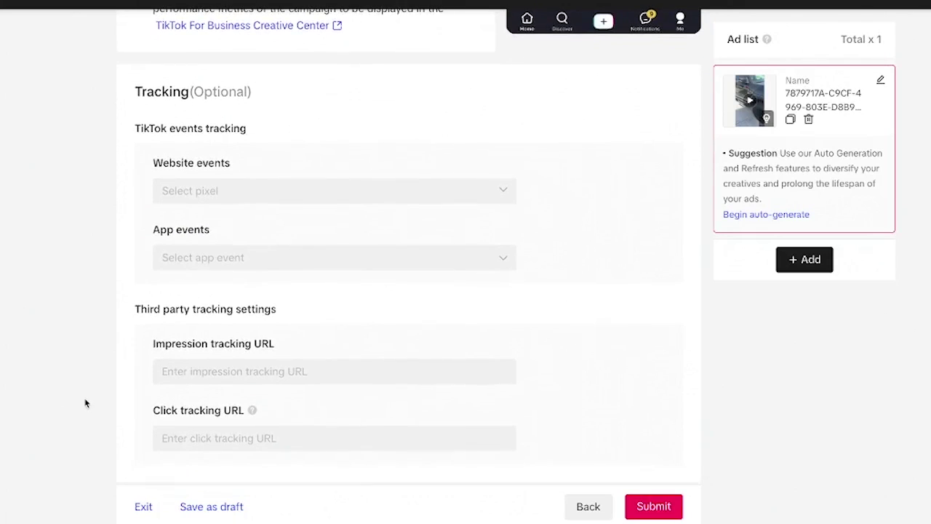
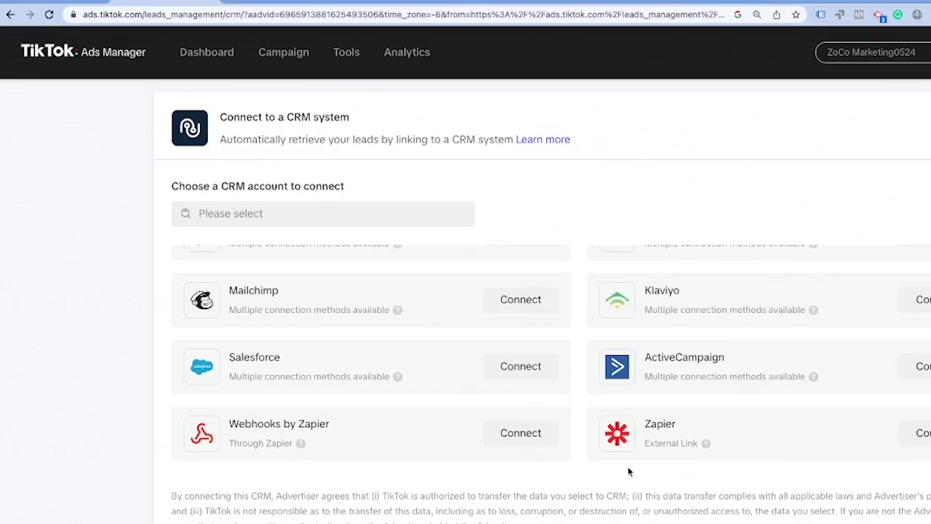
# Examine the CRM systems available for connecting leads, including Mailchimp, Klaviyo, Salesforce, ActiveCampaign and Zapier.
pyautogui.scroll(3, 228, 353)
pyautogui.scroll(-2, 245, 366)
pyautogui.scroll(1, 230, 334)
pyautogui.scroll(2, 325, 252)
pyautogui.moveTo(350, 341); pyautogui.dragTo(363, 341)
pyautogui.moveTo(509, 334)
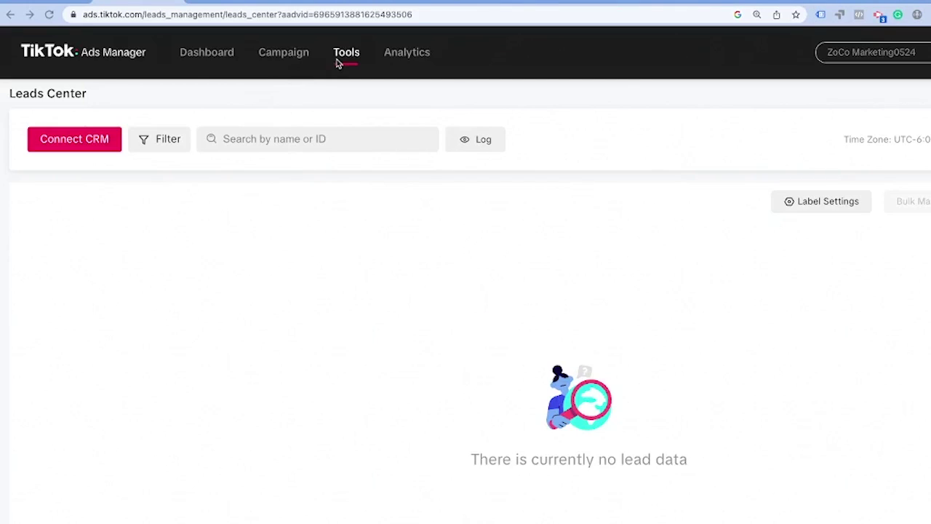
# Preview Car Dealership Form 1 from the instant form library and read its test form note about CRM validation.
pyautogui.moveTo(347, 58)
pyautogui.click(246, 181)
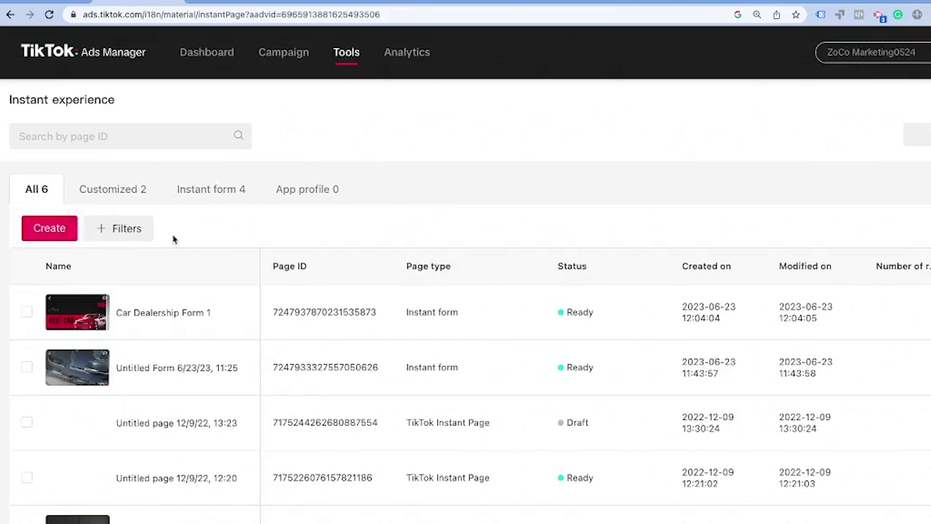
pyautogui.click(205, 195)
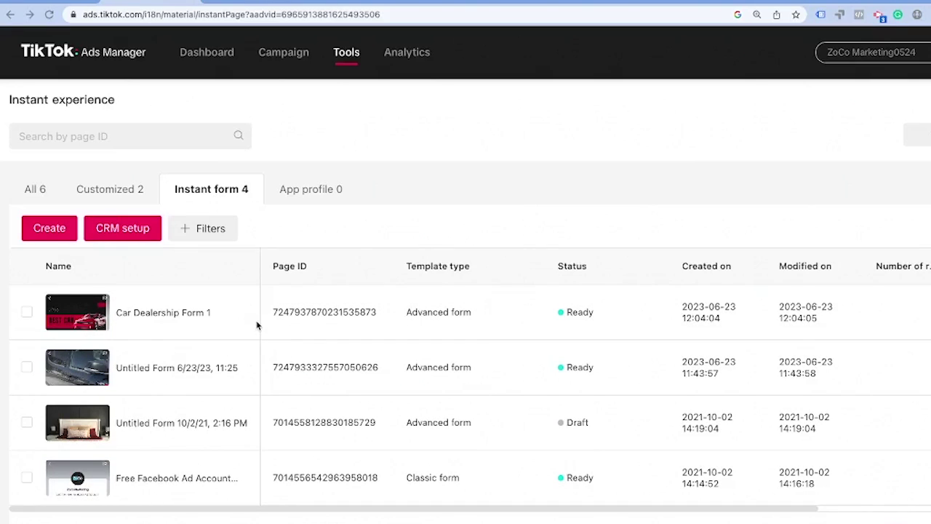
pyautogui.moveTo(116, 307)
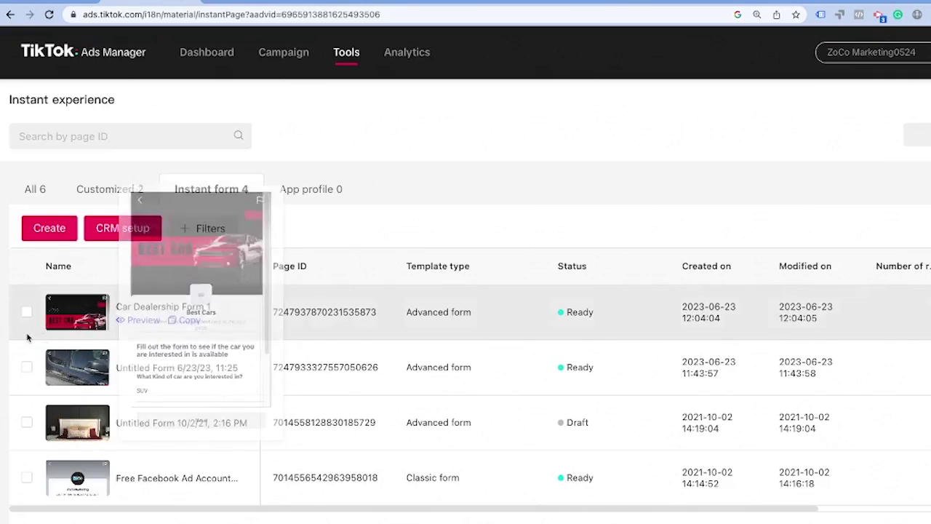
pyautogui.click(145, 321)
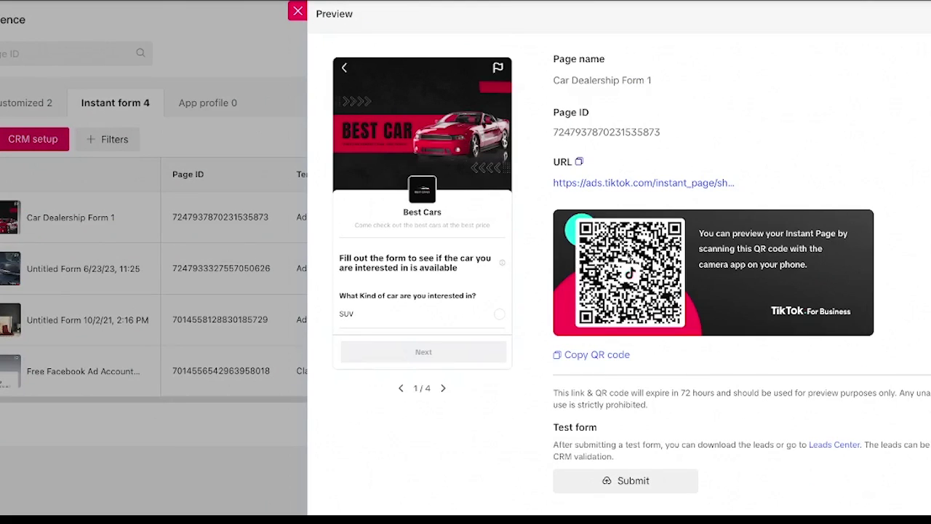
pyautogui.moveTo(554, 435); pyautogui.dragTo(624, 457)
pyautogui.moveTo(554, 456); pyautogui.dragTo(635, 461)
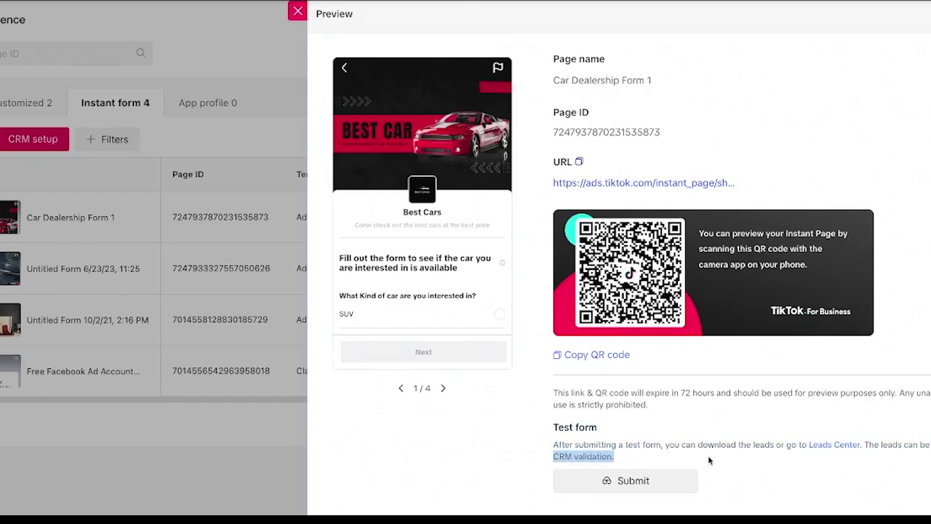
# Open the lead test form for Car Dealership Form 1 and answer the car question with SUV.
pyautogui.click(619, 484)
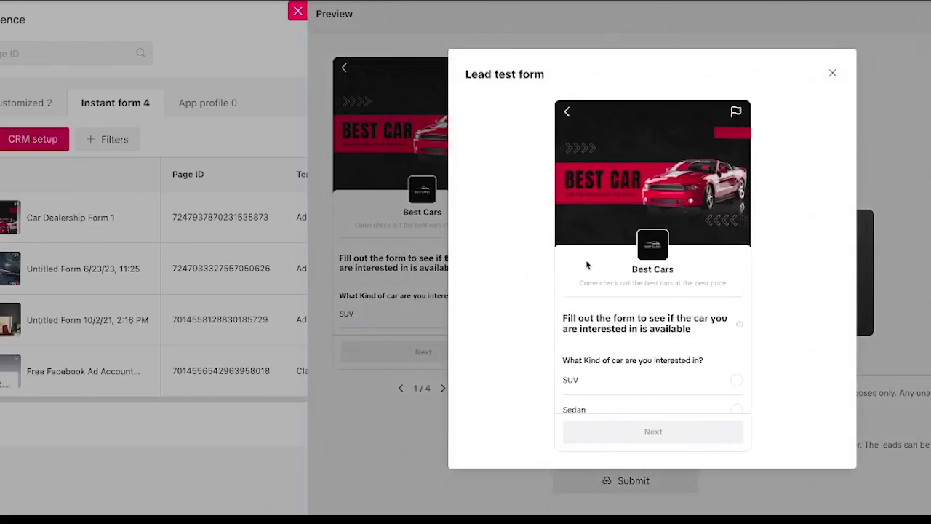
pyautogui.scroll(-3, 593, 297)
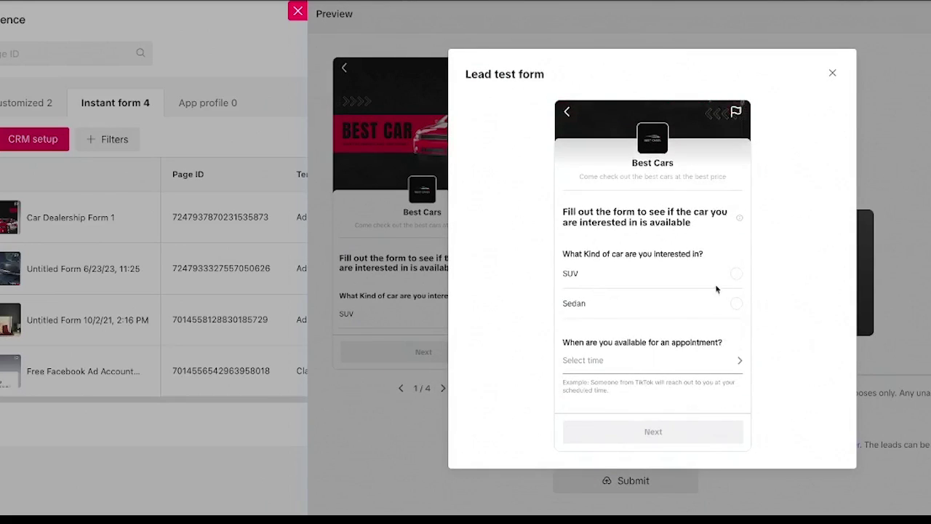
pyautogui.click(737, 275)
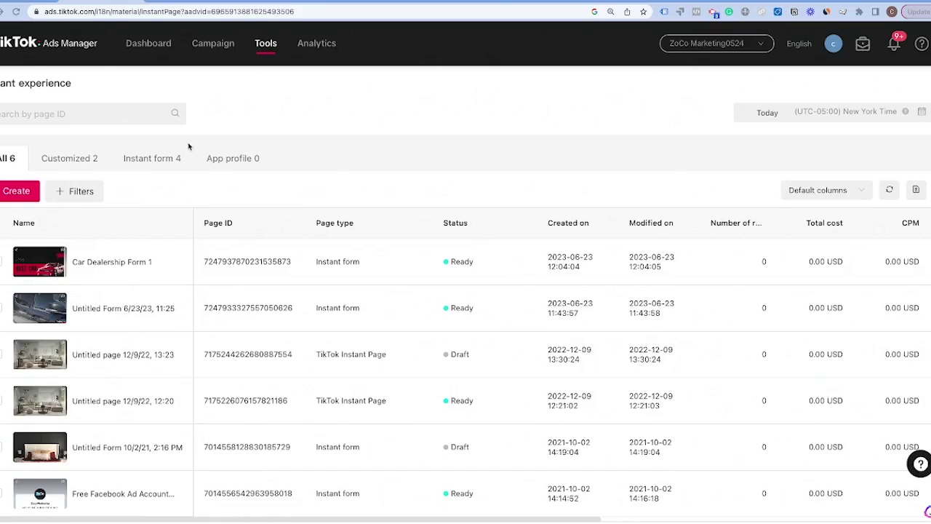
# Review the lead data download column for instant forms and the Leads Center's download options, without downloading anything.
pyautogui.click(151, 158)
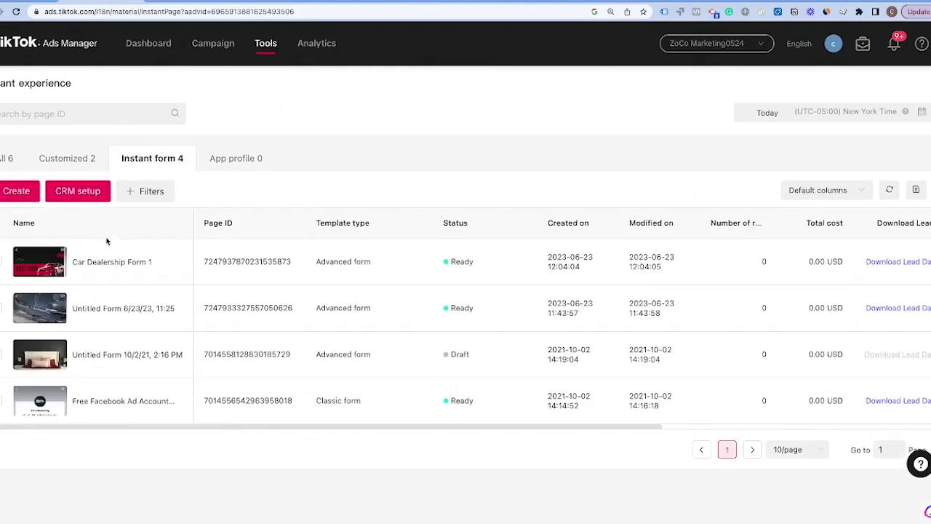
pyautogui.hscroll(2, 819, 270)
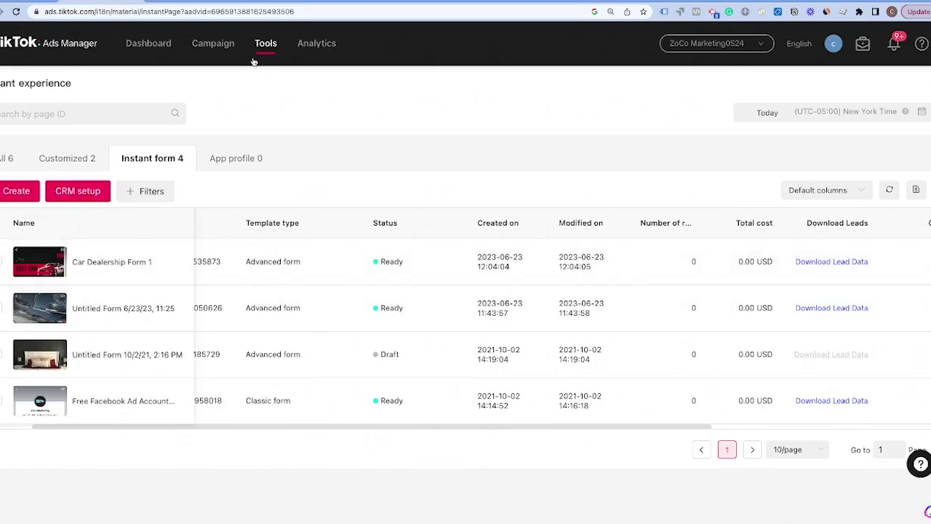
pyautogui.moveTo(256, 61)
pyautogui.click(304, 211)
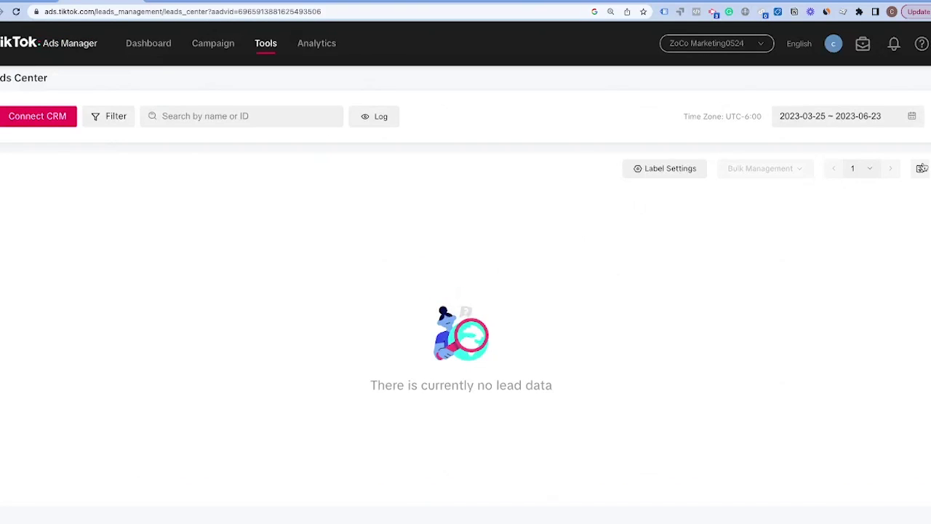
pyautogui.click(922, 168)
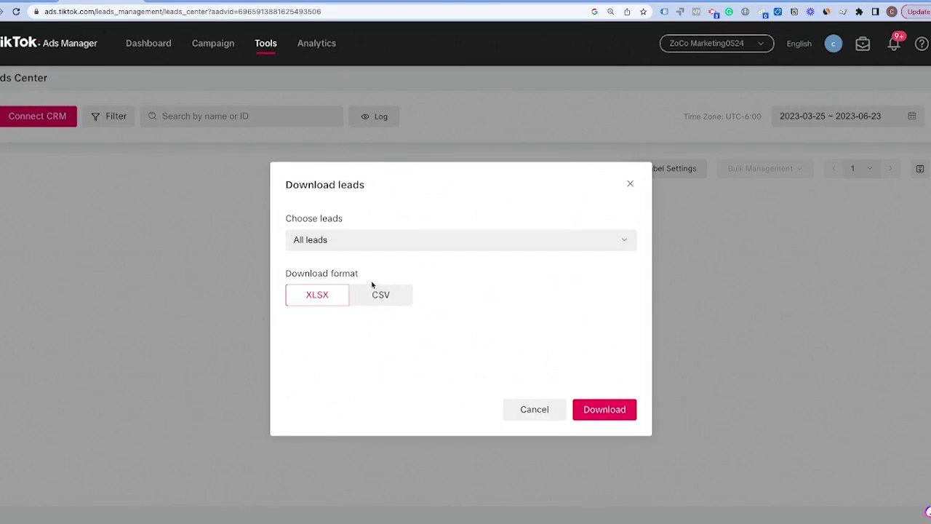
pyautogui.click(539, 413)
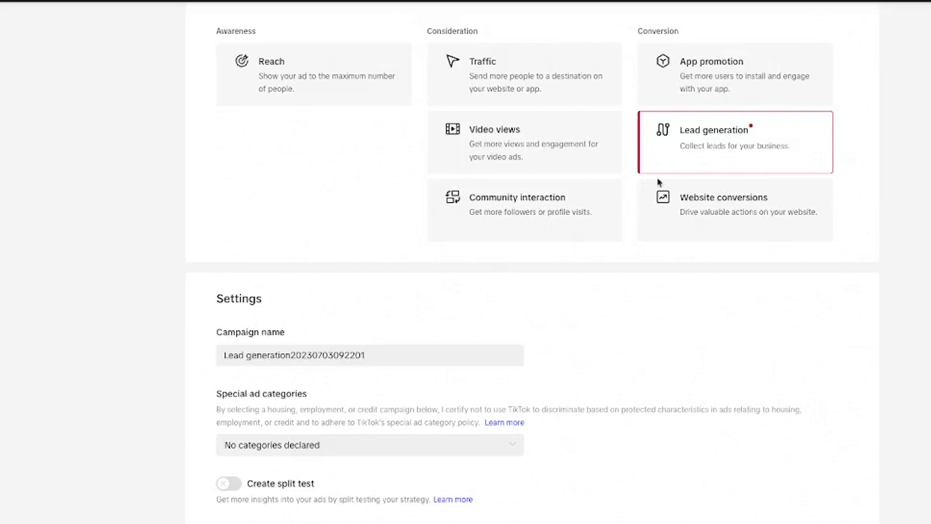
# Review the lead generation ad group's Website optimization location and open its choice of optimization events.
pyautogui.scroll(-1, 332, 335)
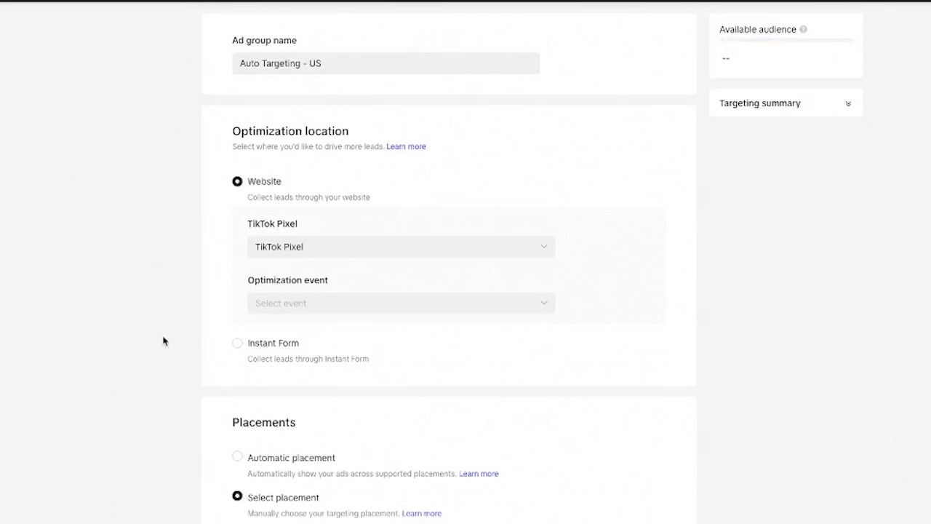
pyautogui.scroll(-1, 196, 323)
pyautogui.scroll(-2, 196, 323)
pyautogui.scroll(1, 199, 306)
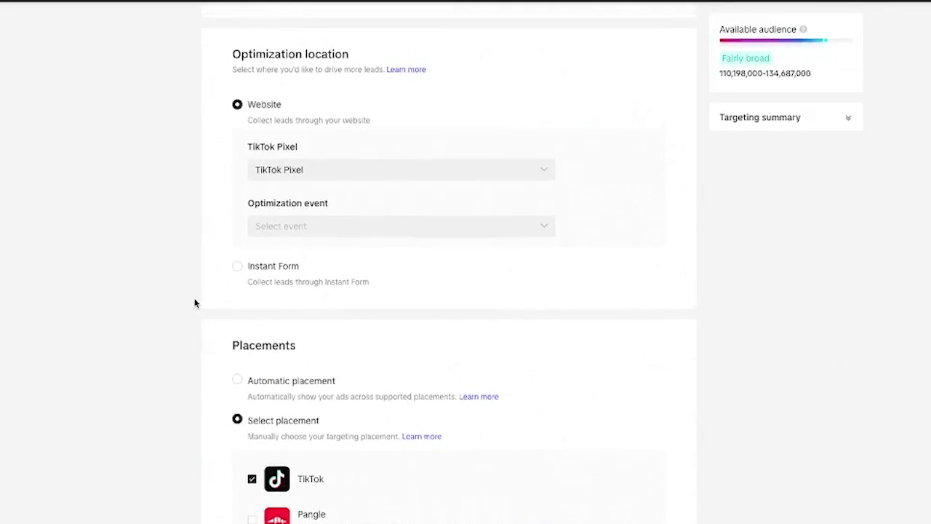
pyautogui.scroll(1, 155, 200)
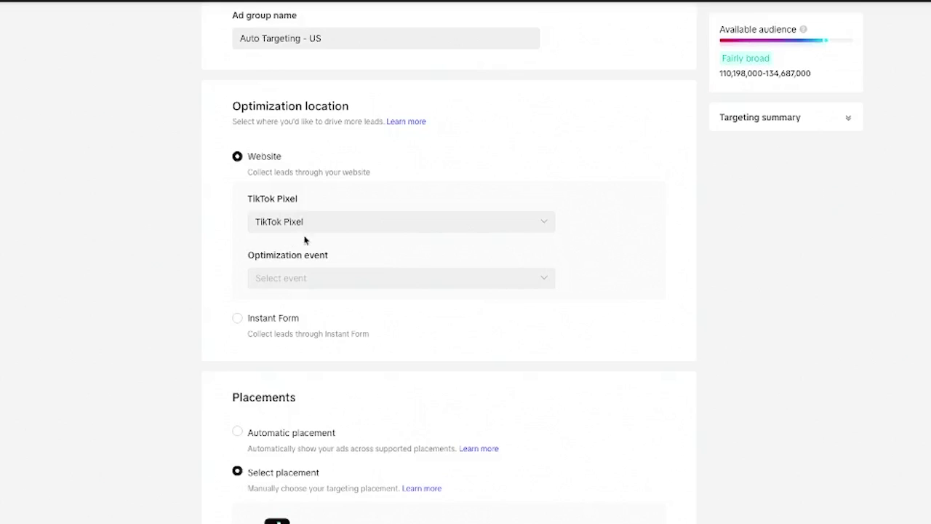
pyautogui.click(331, 280)
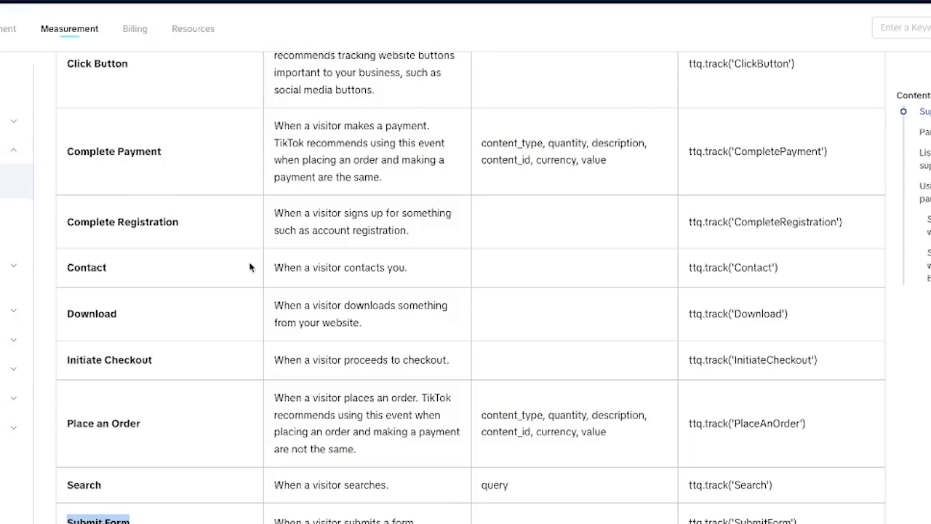
# Examine the supported standard events in the measurement help article, such as Complete Registration, Contact, Download and Submit Form.
pyautogui.scroll(-2, 224, 302)
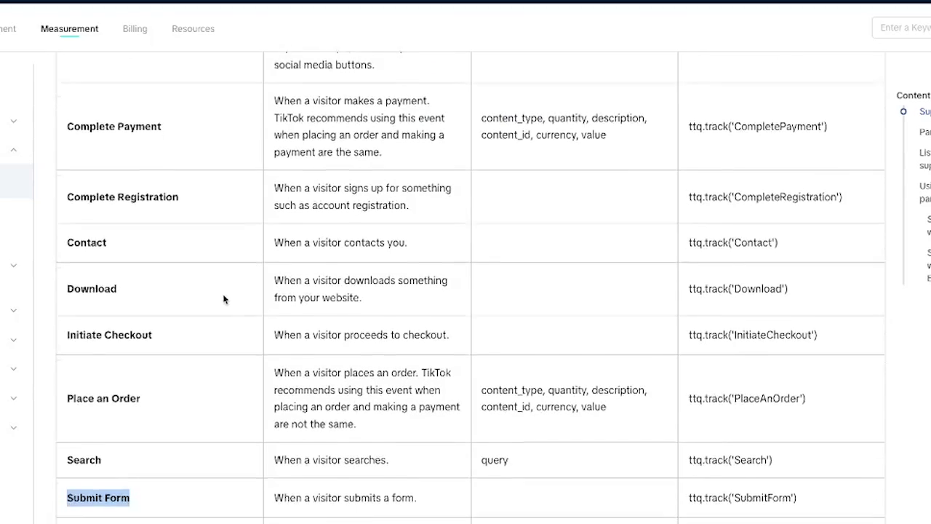
pyautogui.moveTo(150, 442); pyautogui.dragTo(74, 434)
pyautogui.scroll(-2, 109, 430)
pyautogui.moveTo(147, 393); pyautogui.dragTo(90, 376)
pyautogui.scroll(5, 109, 371)
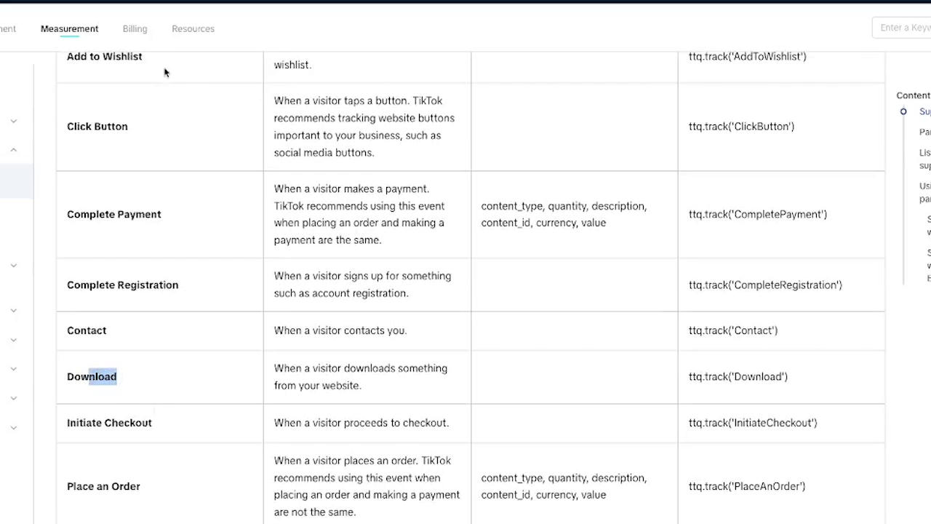
pyautogui.scroll(-2, 117, 357)
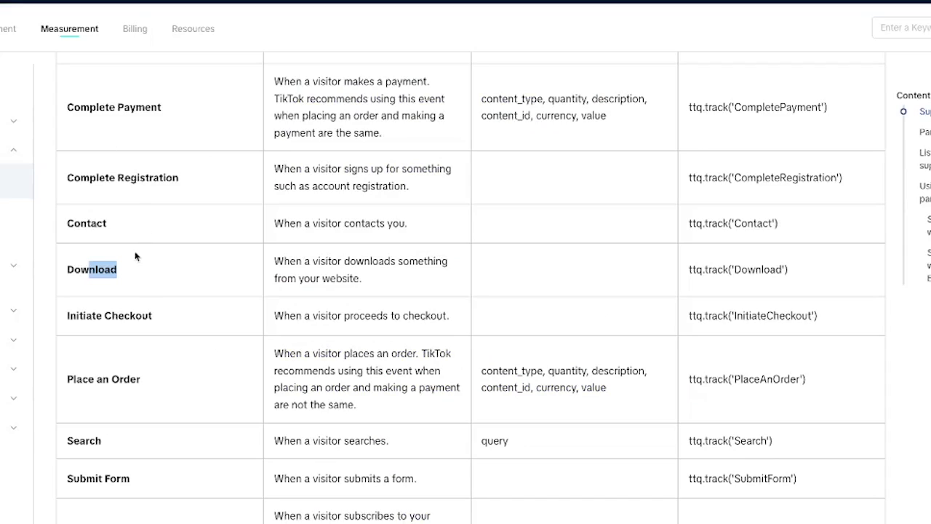
pyautogui.scroll(-2, 472, 286)
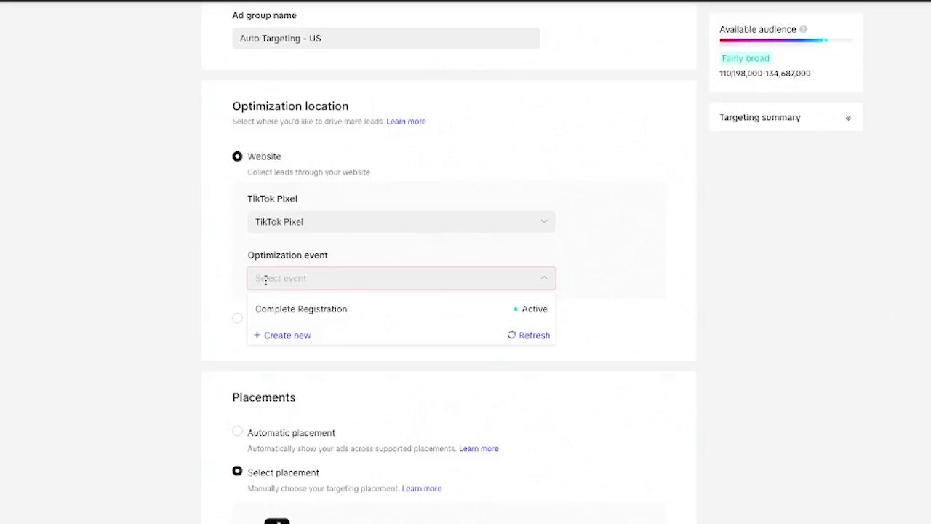
# Use ZoCo Marketing Pixel with the View Content optimization event, and review the ad group's placements, creative type and targeting.
pyautogui.press('Return')
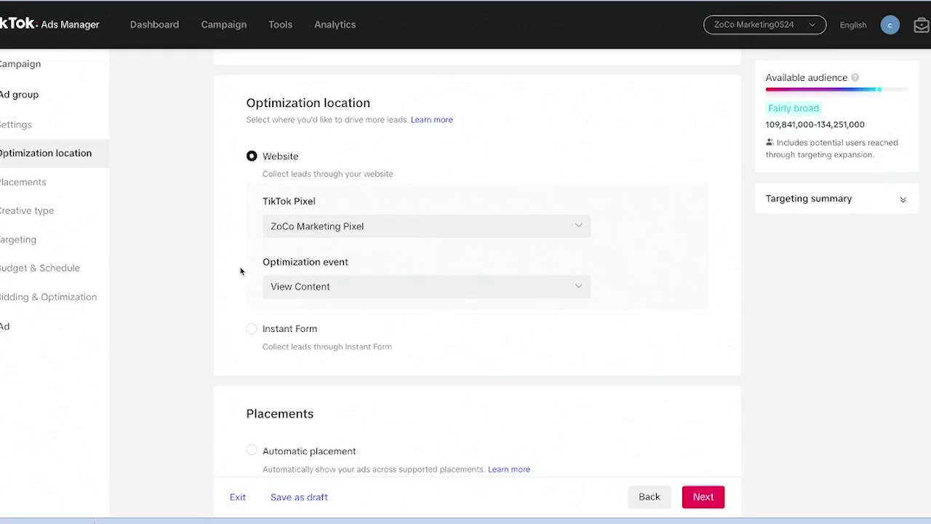
pyautogui.scroll(-5, 240, 283)
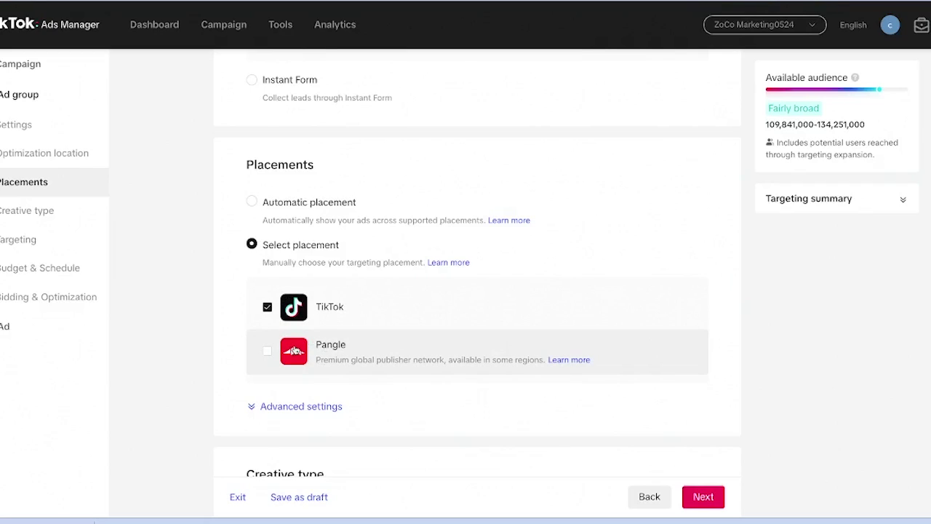
pyautogui.scroll(3, 266, 351)
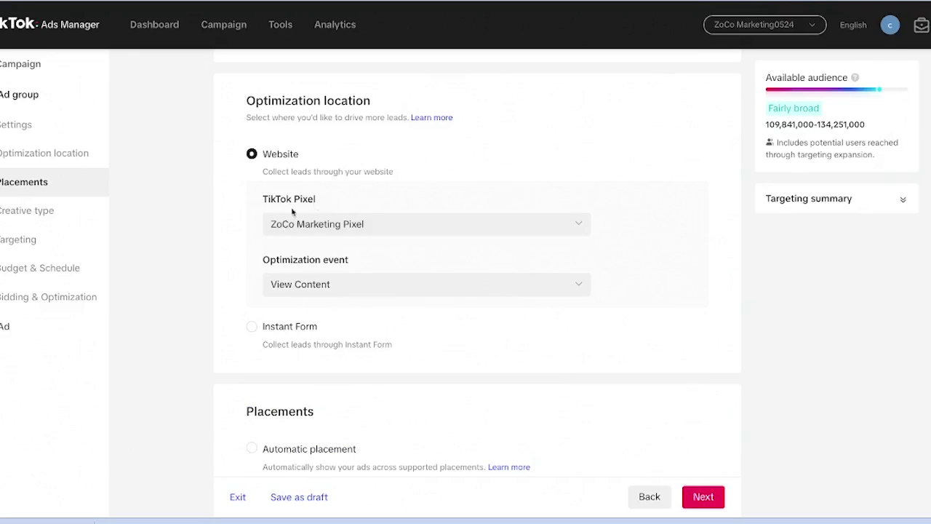
pyautogui.scroll(-3, 305, 222)
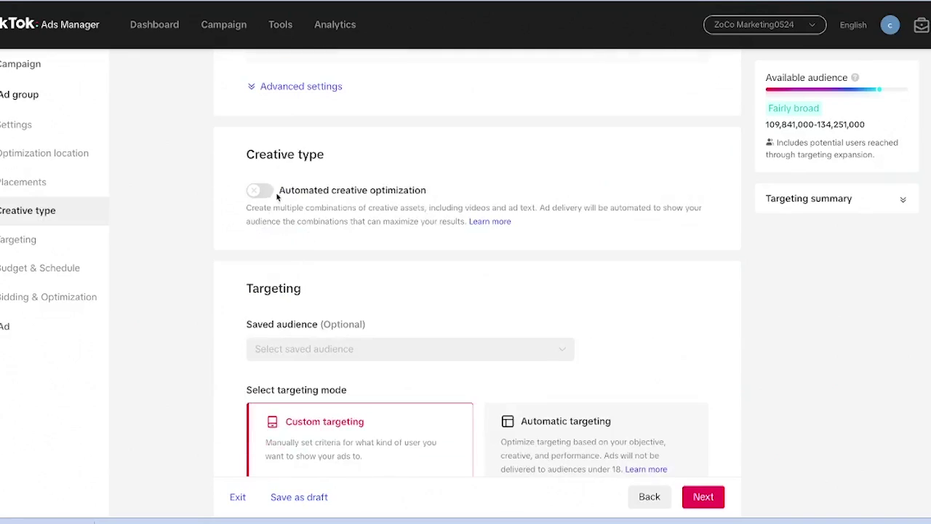
pyautogui.scroll(-5, 267, 262)
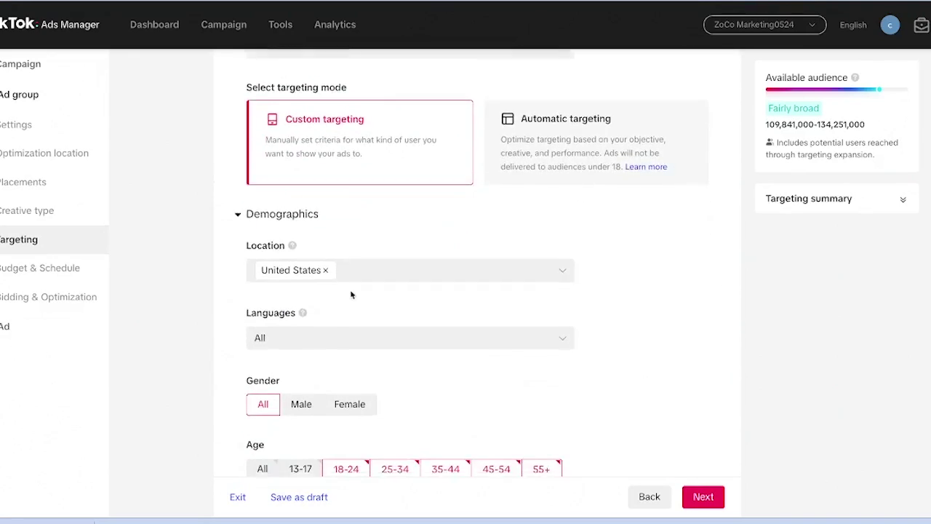
pyautogui.scroll(-4, 260, 267)
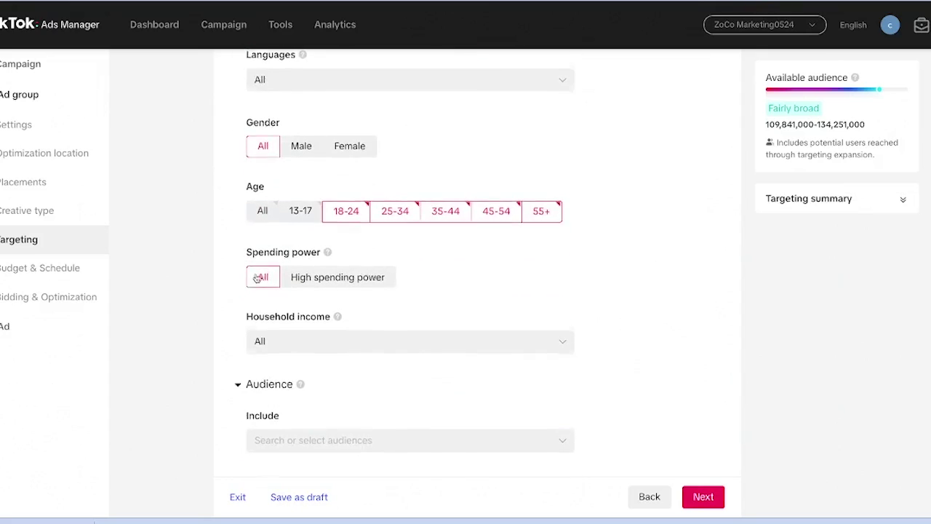
pyautogui.scroll(-10, 255, 320)
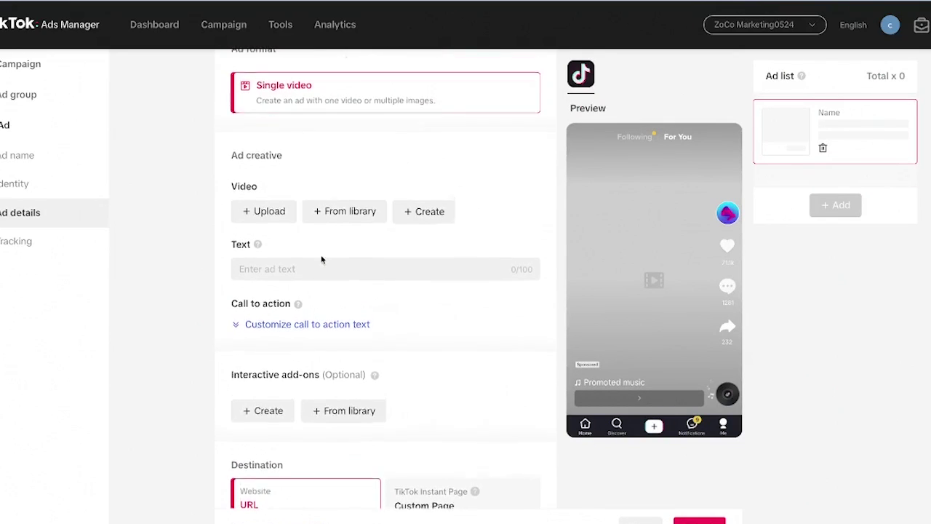
# Upload the truck video as the ad creative with the ad text "Best Cars, Best Prices".
pyautogui.click(267, 214)
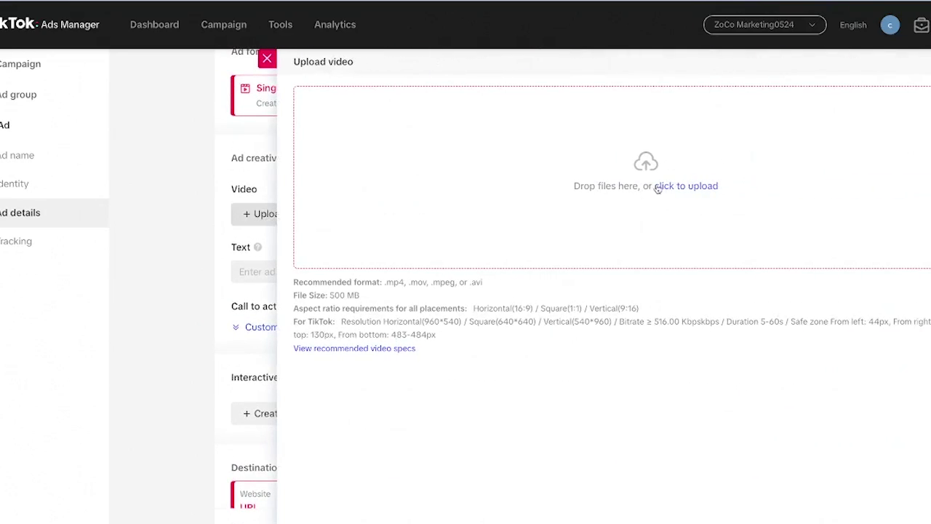
pyautogui.click(680, 190)
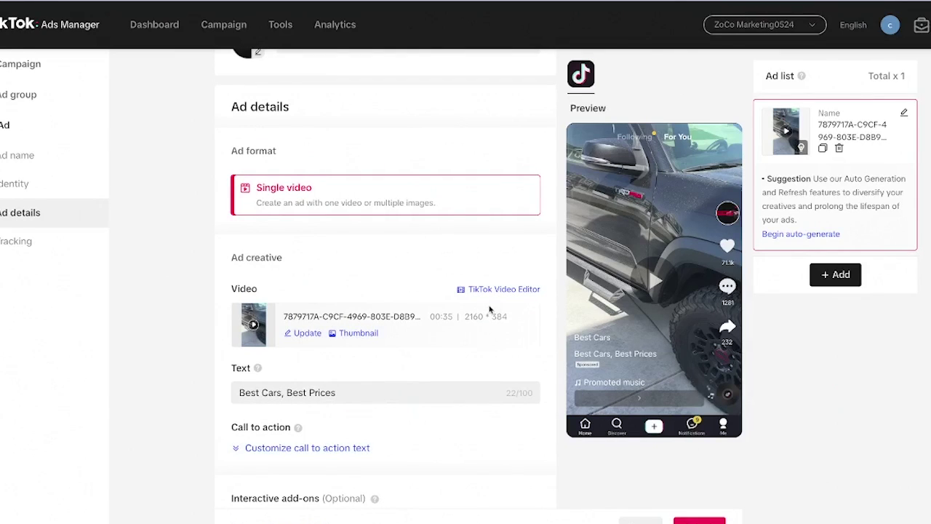
pyautogui.scroll(-5, 437, 314)
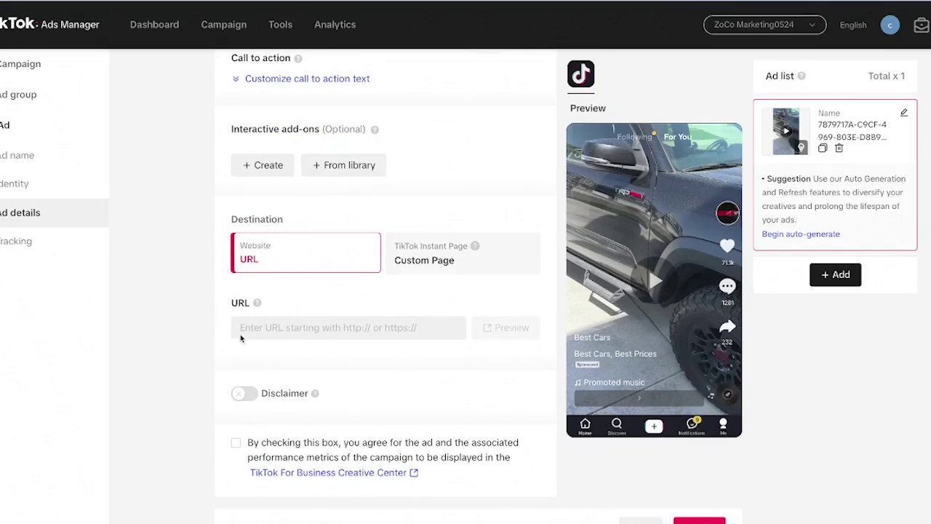
pyautogui.click(264, 329)
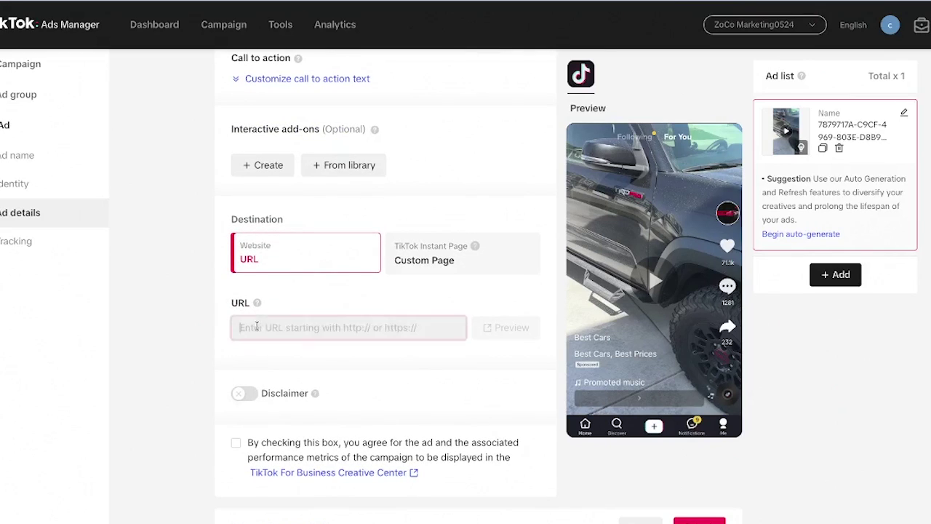
pyautogui.write('www')
pyautogui.click(291, 345)
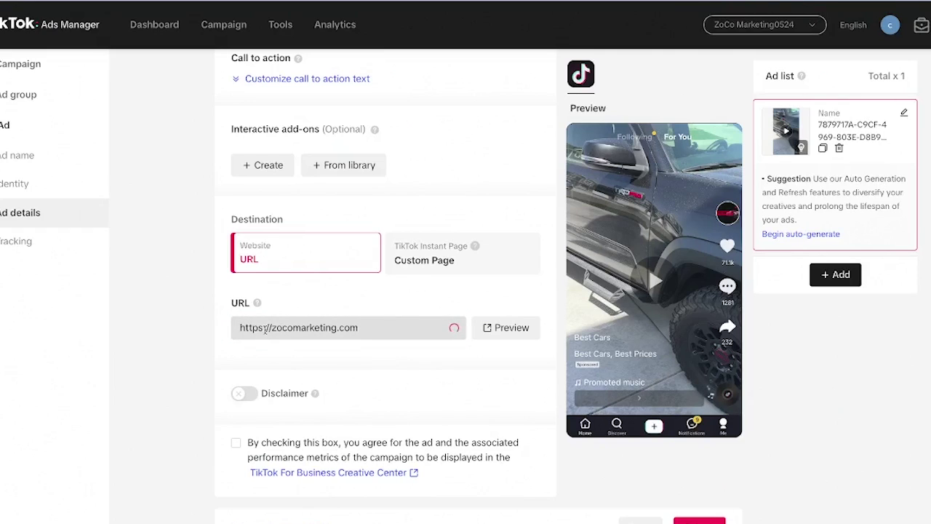
# Check the ad's tracking section for the website events pixel, app events and third-party tracking URLs.
pyautogui.scroll(-1, 268, 348)
pyautogui.scroll(-1, 268, 348)
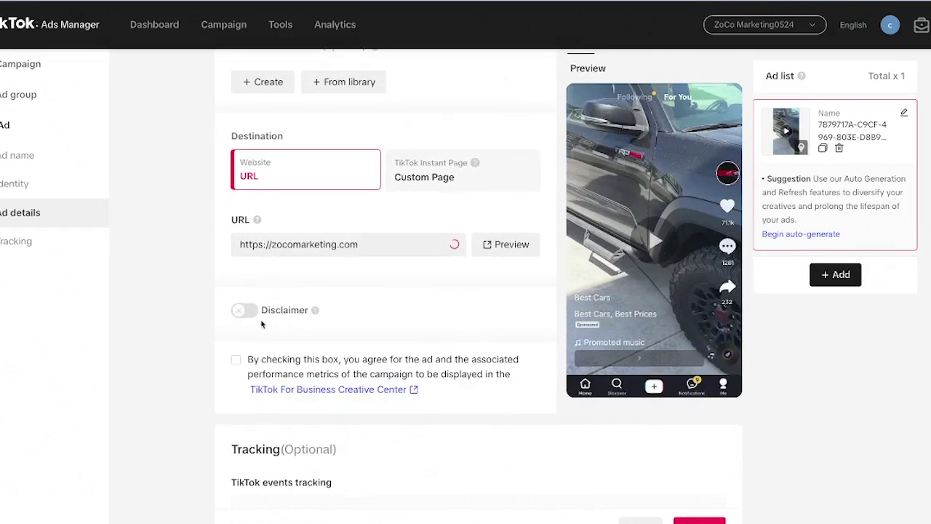
pyautogui.scroll(-1, 255, 305)
pyautogui.scroll(-2, 261, 291)
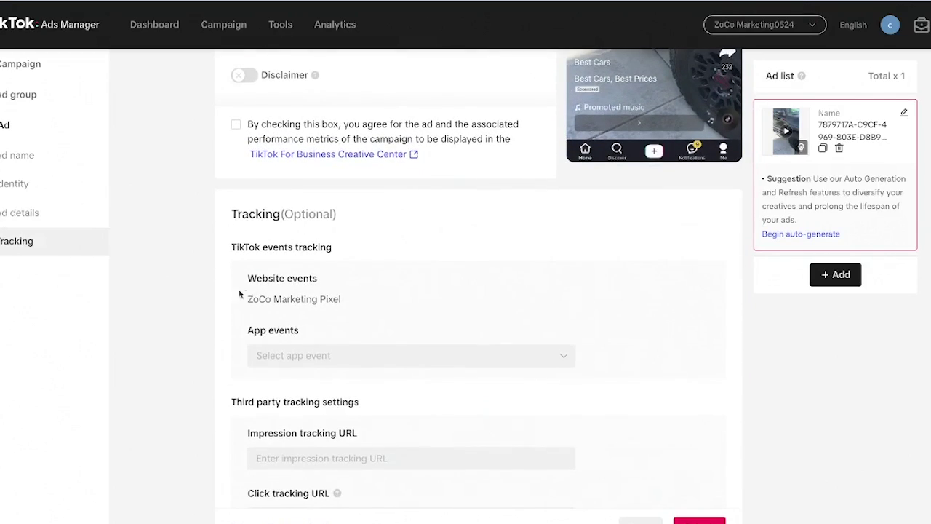
pyautogui.moveTo(253, 298); pyautogui.dragTo(362, 308)
pyautogui.scroll(-1, 378, 342)
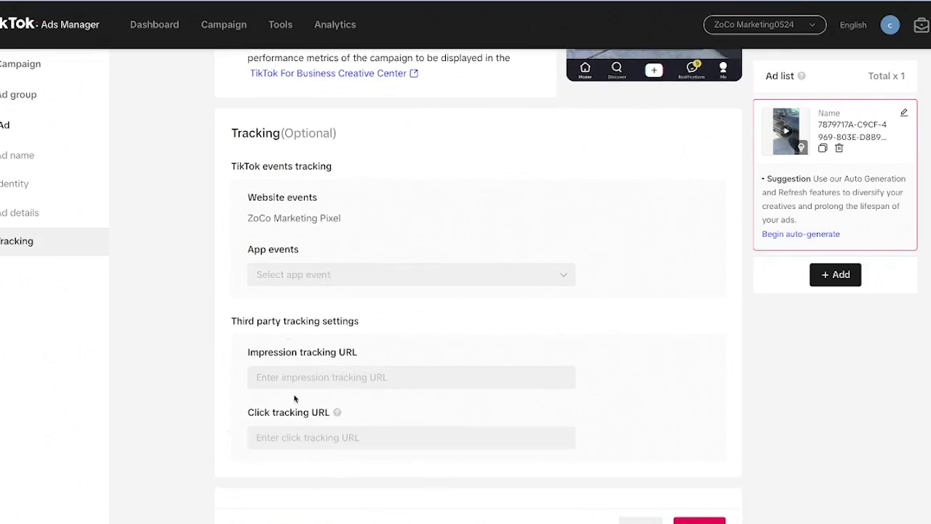
pyautogui.scroll(-1, 378, 398)
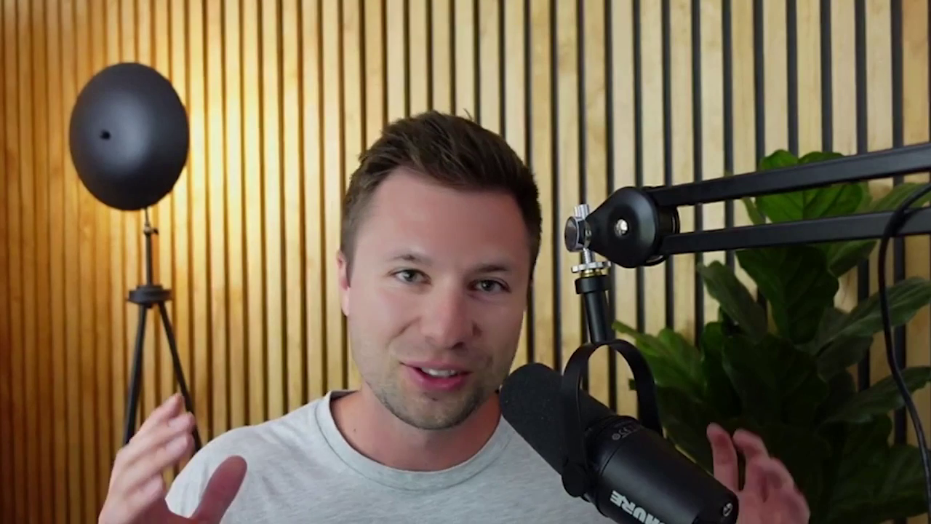